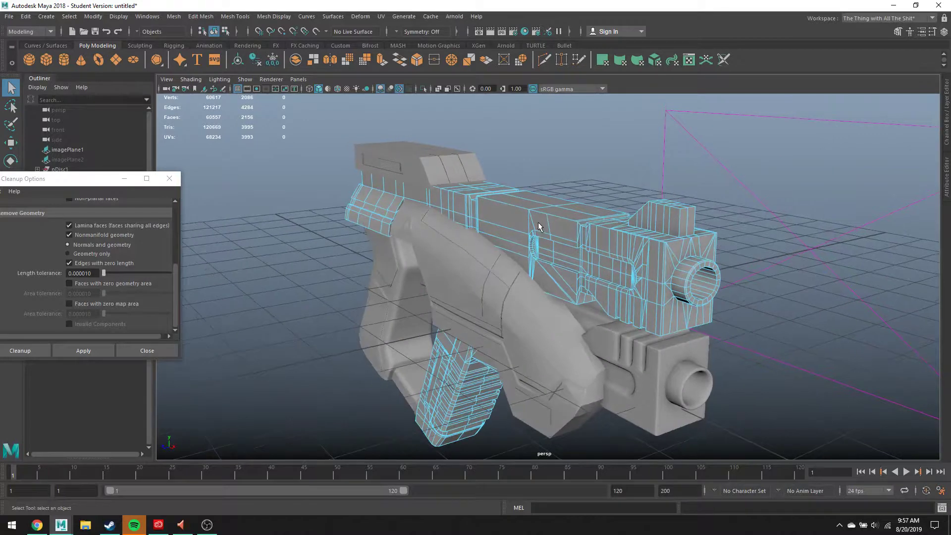
Run Cleanup on the gun body mesh to select matching polygons with more than 4 sides, lamina faces, nonmanifold geometry and zero-length edges
click(517, 199)
scroll(74, 239, up, 5)
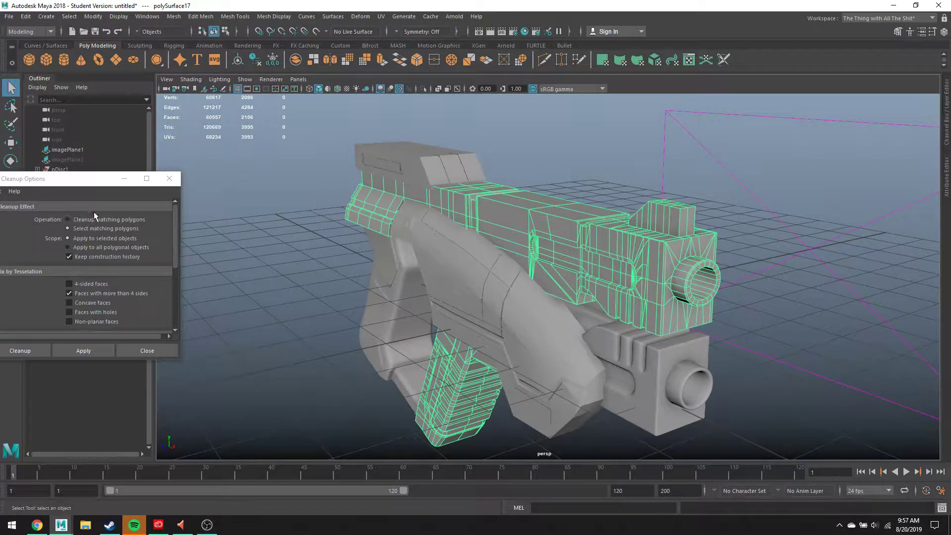
drag(79, 184, 153, 154)
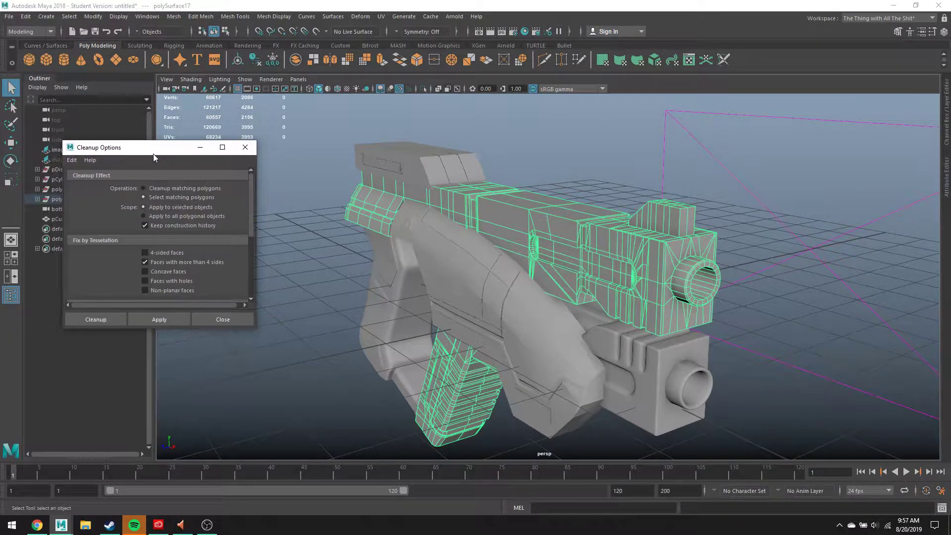
click(172, 16)
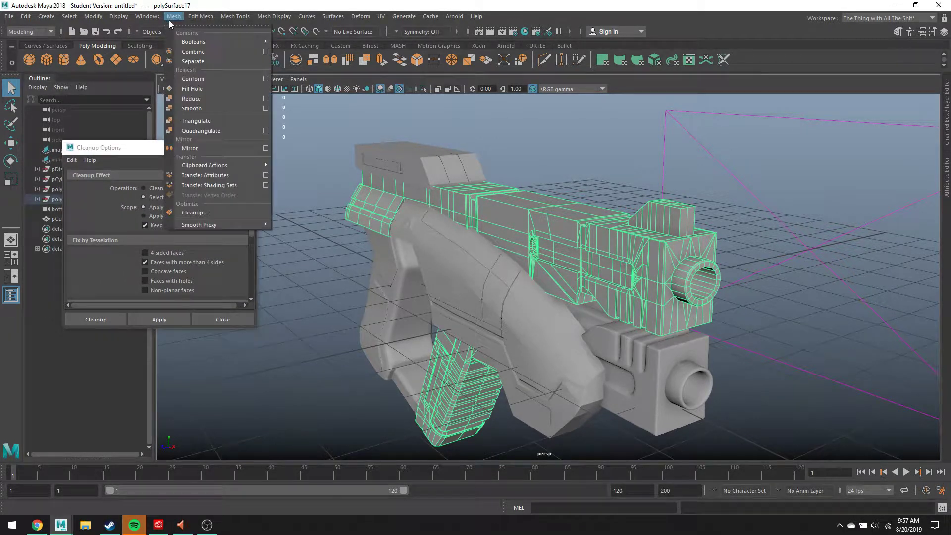
click(200, 212)
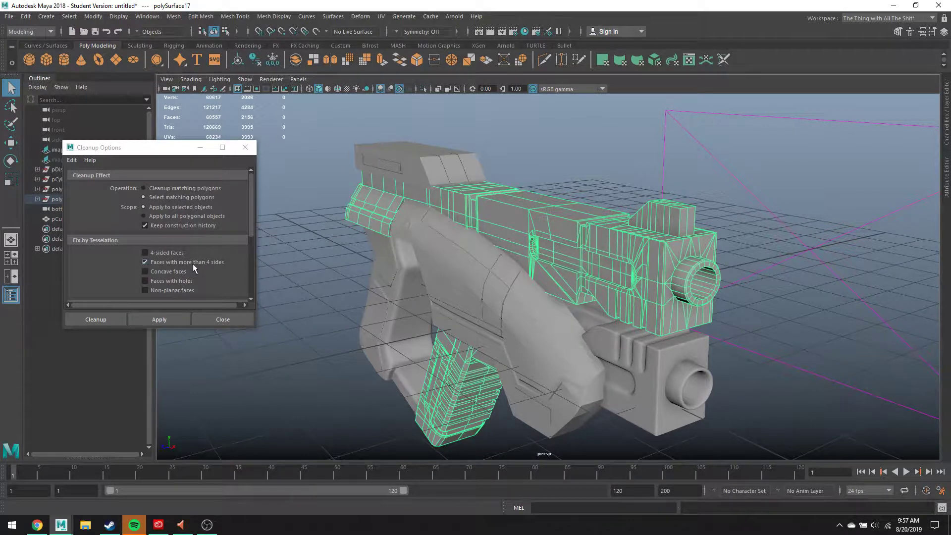
click(164, 319)
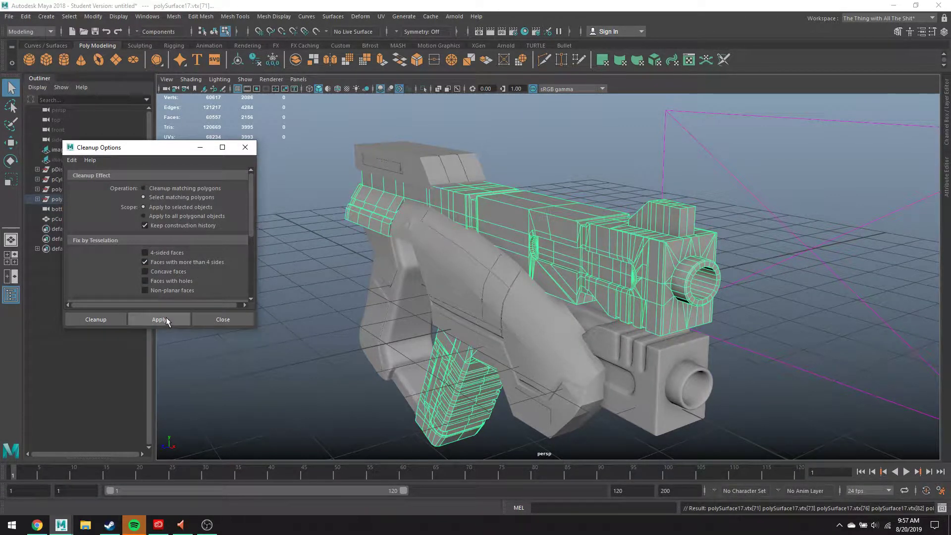
Examine the components flagged by Cleanup across the gun body, using wireframe display to see through the mesh
alt+drag(592, 284, 651, 360)
scroll(170, 259, down, 5)
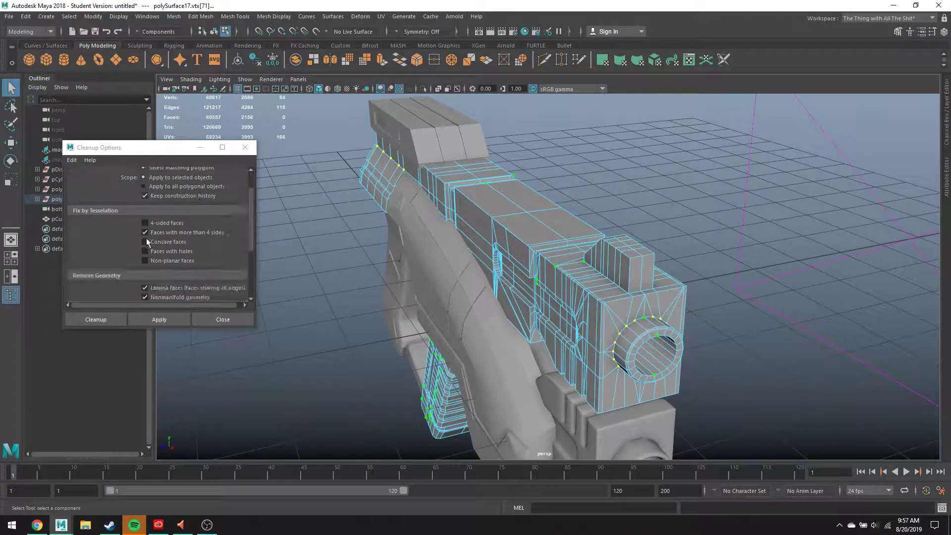
scroll(162, 202, up, 5)
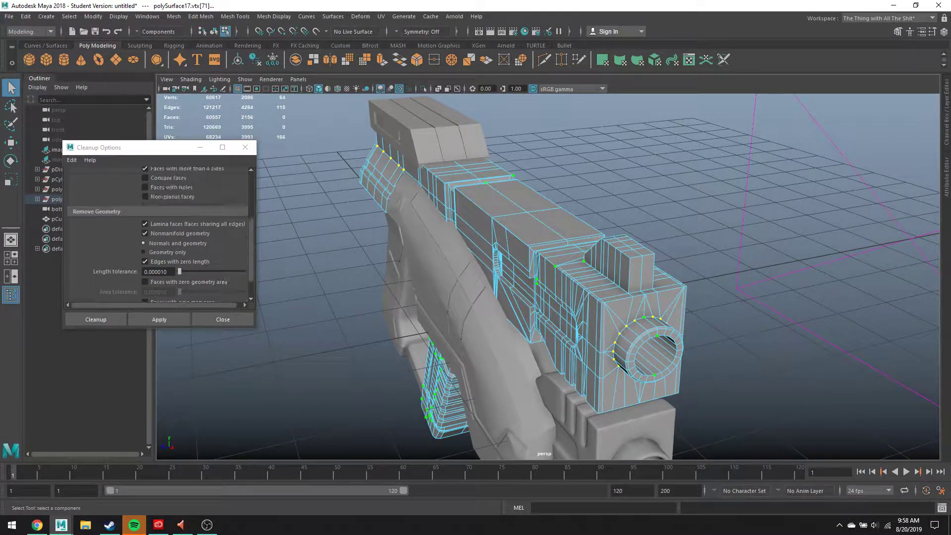
key(4)
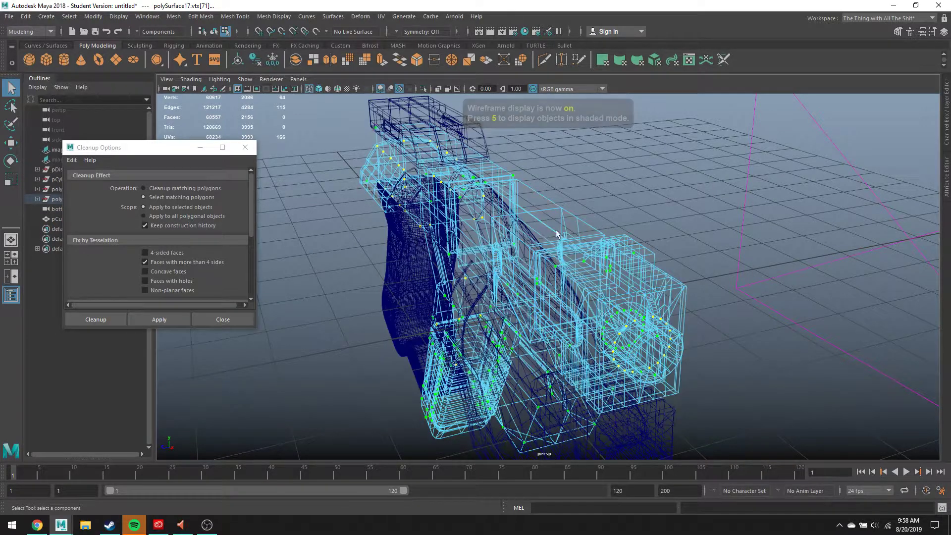
alt+drag(557, 231, 477, 193)
scroll(447, 218, down, 3)
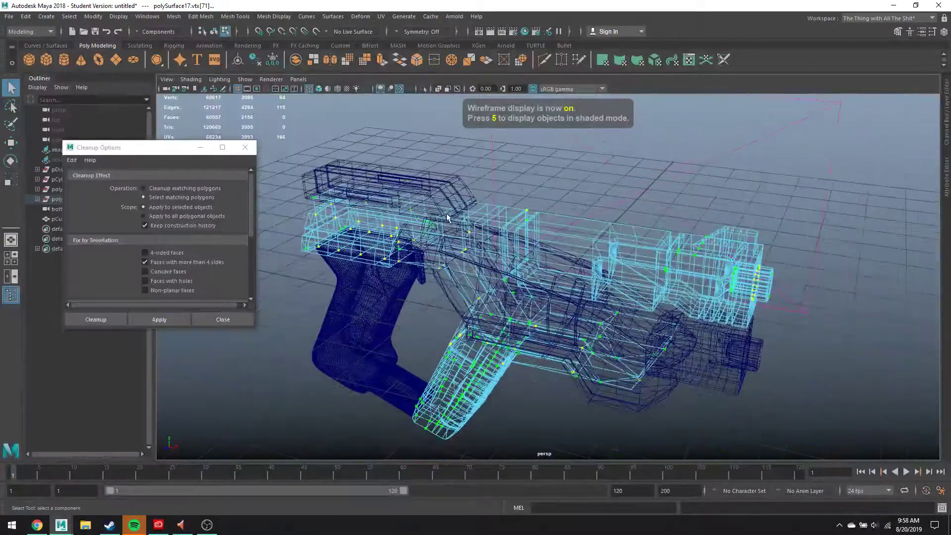
Inspect the long recessed face on the foregrip in textured shading and smooth preview, and close the Cleanup options
click(465, 354)
scroll(466, 355, up, 5)
alt+middle_drag(466, 355, 603, 183)
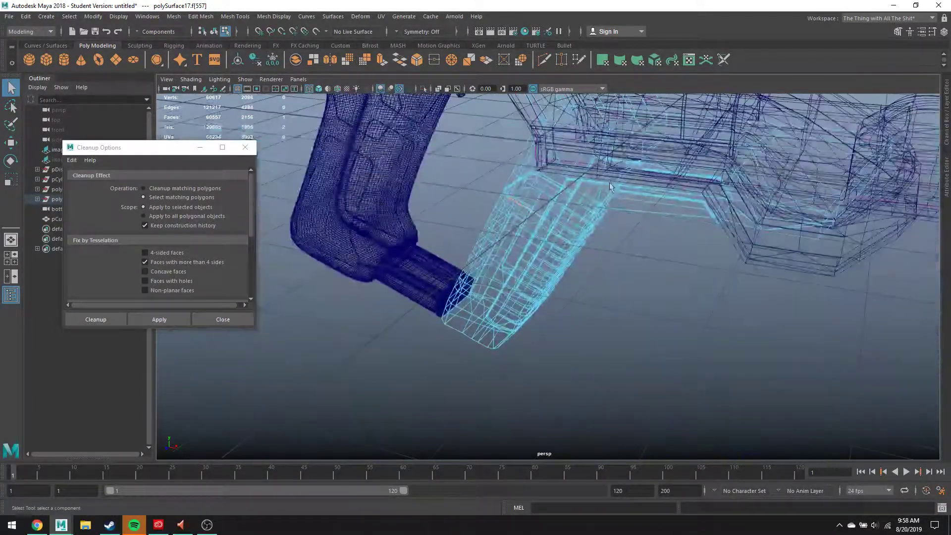
scroll(529, 237, up, 3)
key(6)
click(488, 203)
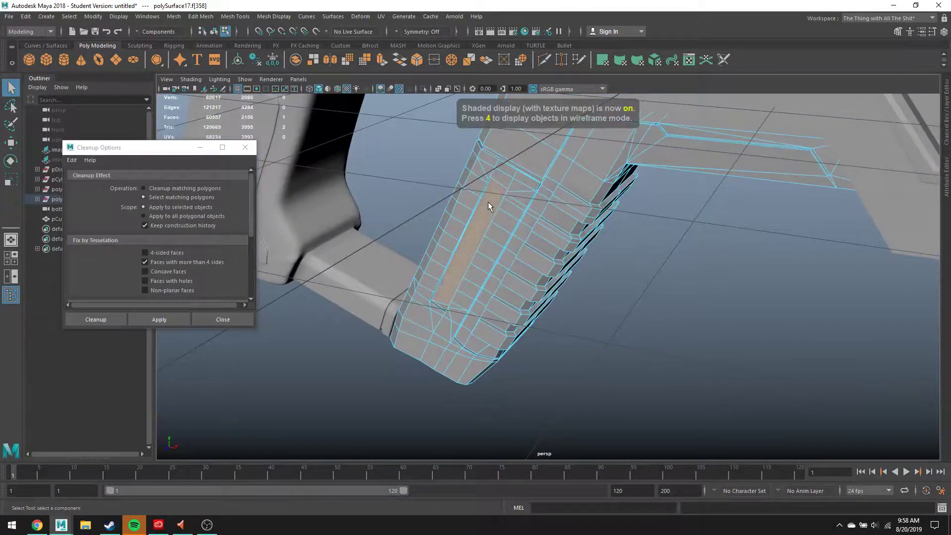
key(f)
key(3)
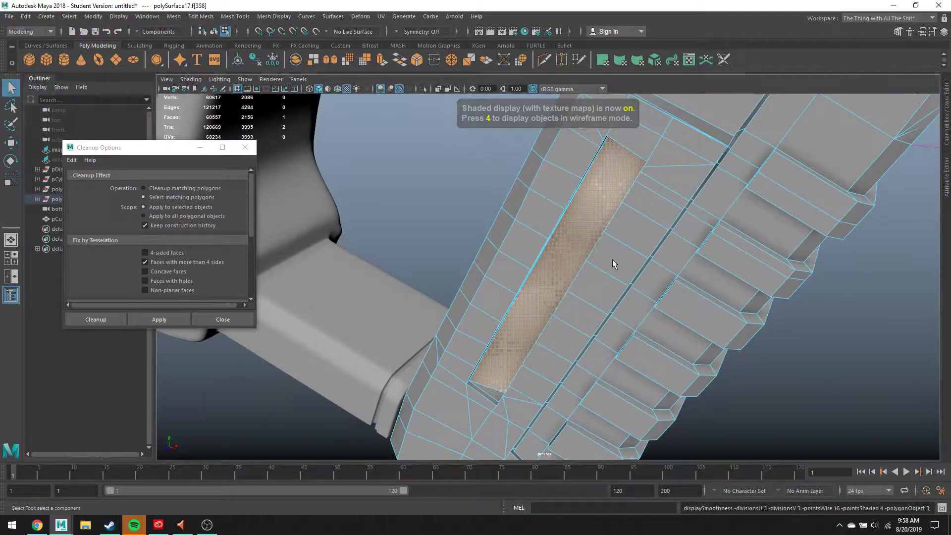
alt+drag(613, 260, 570, 219)
key(1)
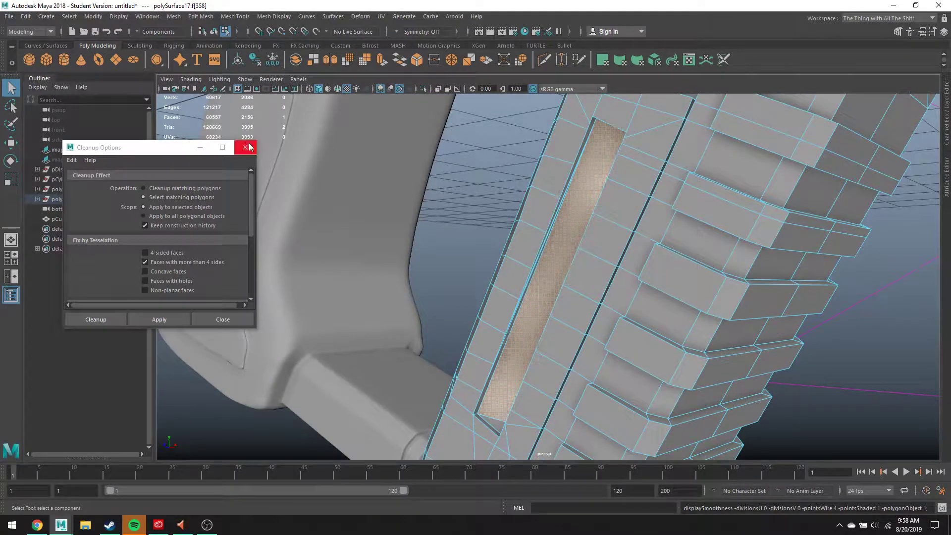
click(244, 147)
Return to object selection and isolate the whole gun body mesh in the viewport with smooth preview off
alt+drag(652, 210, 719, 209)
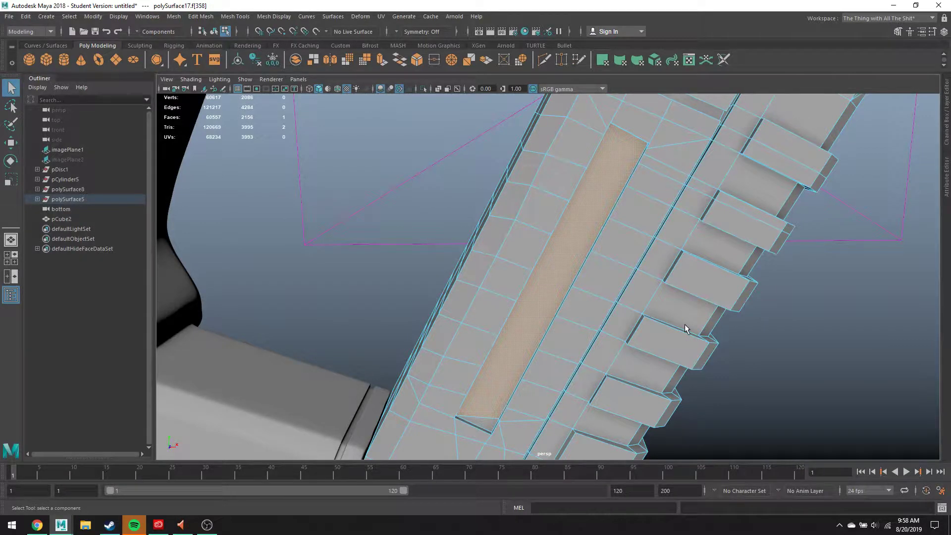
key(3)
alt+drag(658, 282, 588, 228)
right_drag(589, 228, 626, 218)
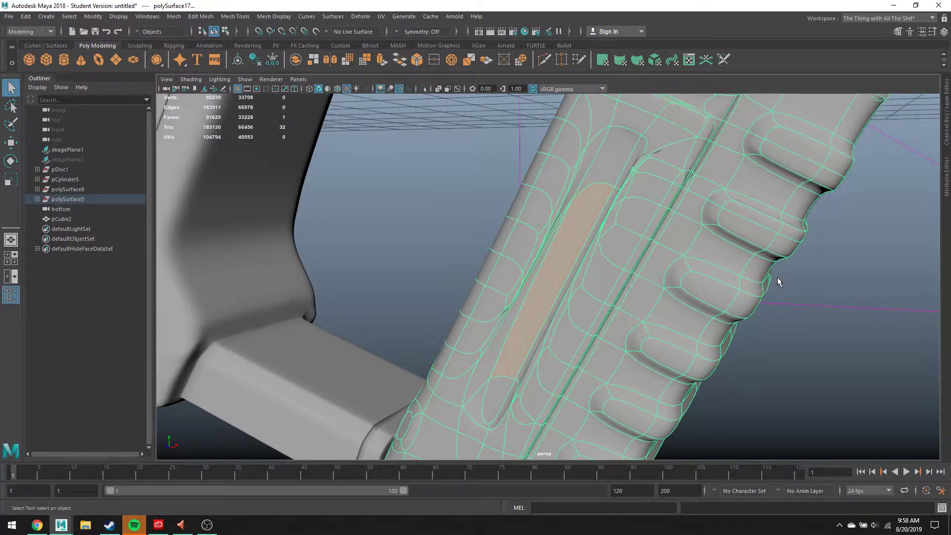
key(1)
alt+drag(769, 251, 632, 325)
key(ctrl+1)
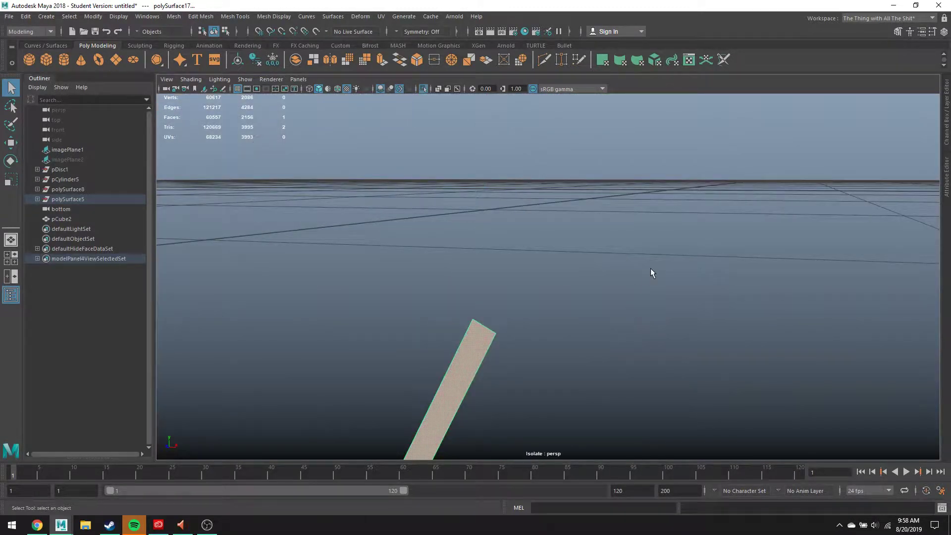
key(ctrl+1)
key(ctrl+1)
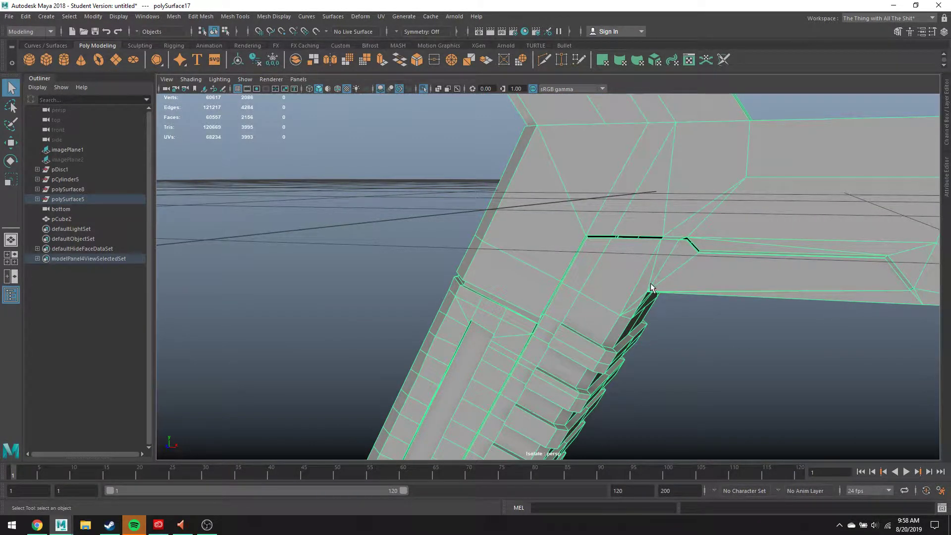
Examine the groove where the foregrip meets the gun body in smooth preview for shading and edge-flow problems
alt+drag(722, 250, 706, 281)
key(3)
scroll(664, 241, down, 3)
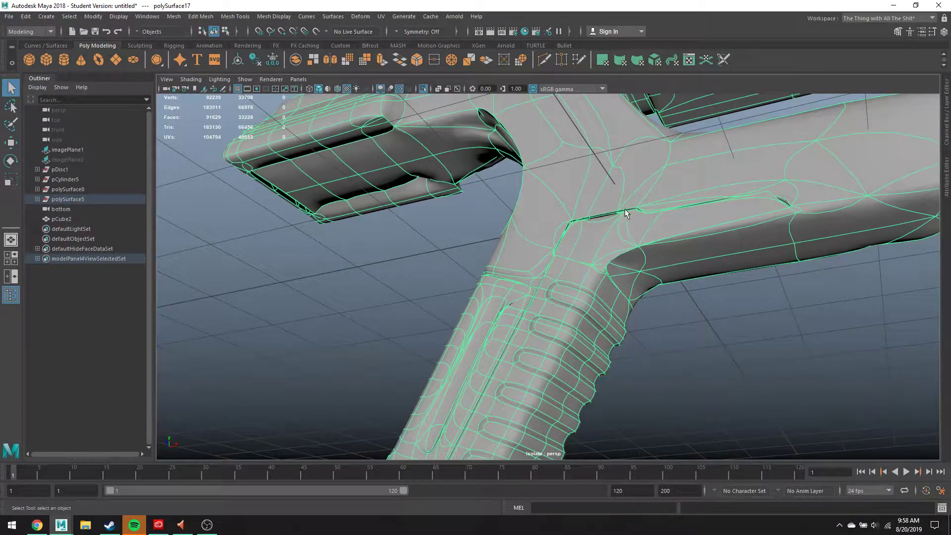
alt+drag(600, 249, 629, 273)
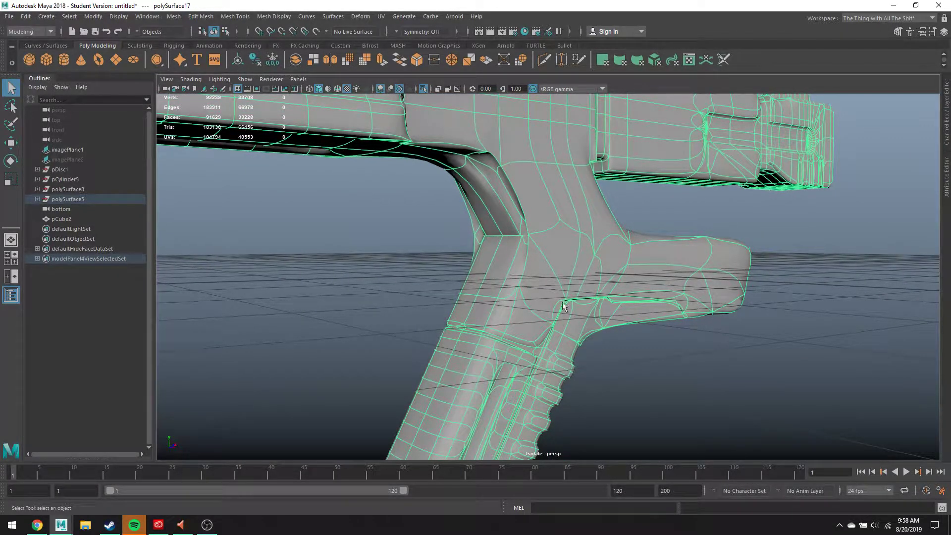
alt+drag(607, 290, 567, 233)
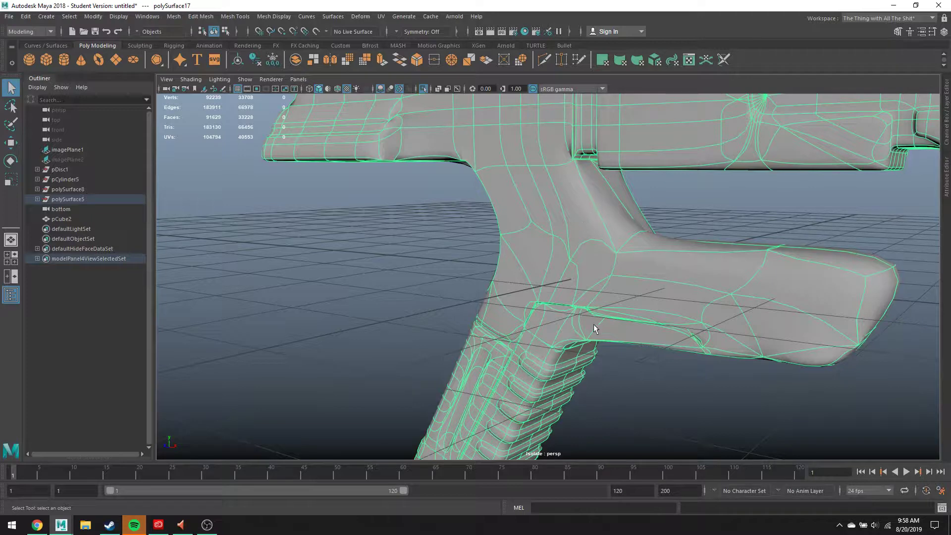
scroll(596, 327, up, 5)
alt+drag(590, 340, 601, 325)
Select the vertices at the groove's corner and examine them from inside the mesh in smooth preview
key(1)
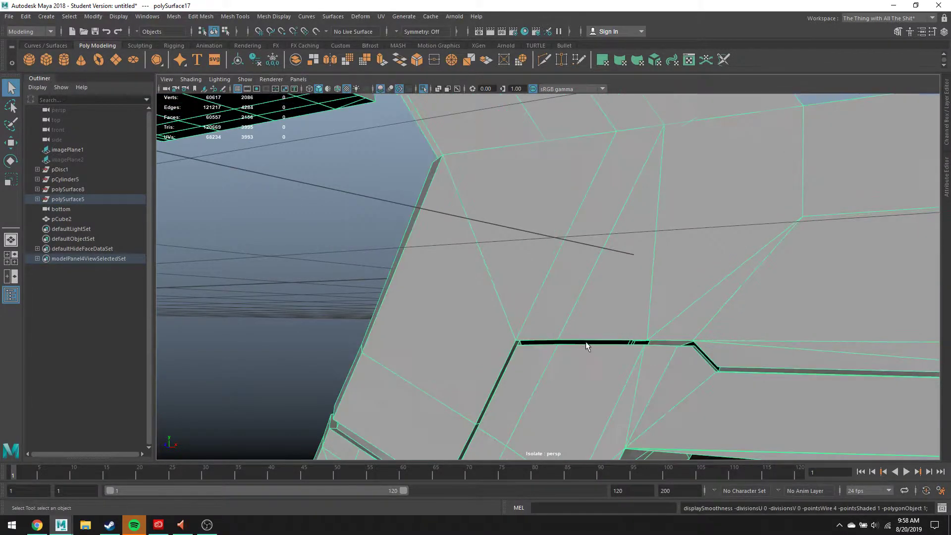
scroll(585, 355, up, 3)
right_drag(586, 355, 536, 257)
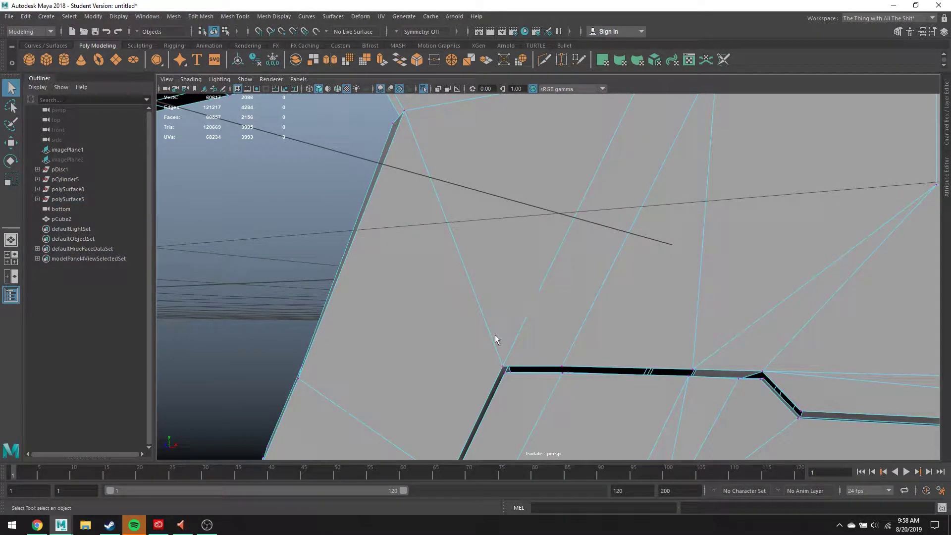
drag(495, 355, 254, 439)
key(f)
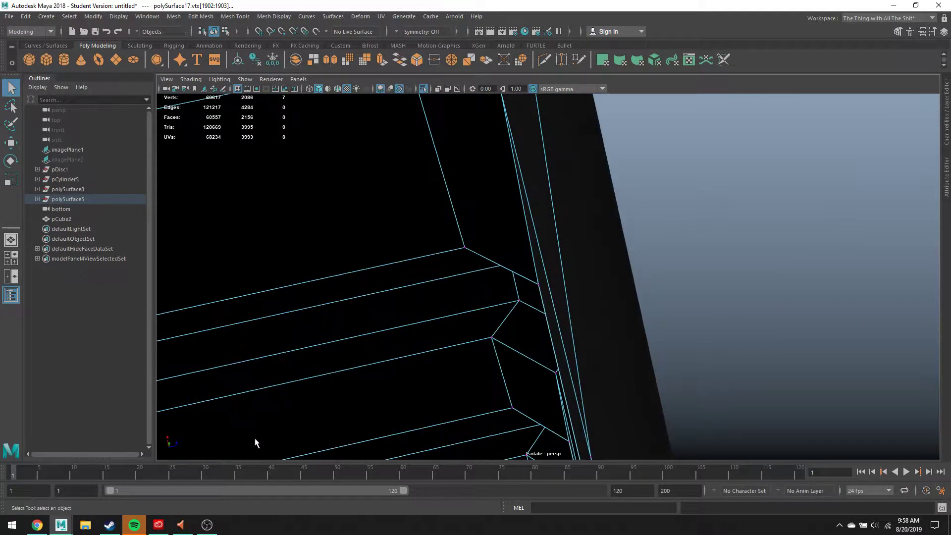
scroll(336, 388, down, 3)
alt+drag(337, 393, 573, 265)
alt+drag(503, 272, 486, 255)
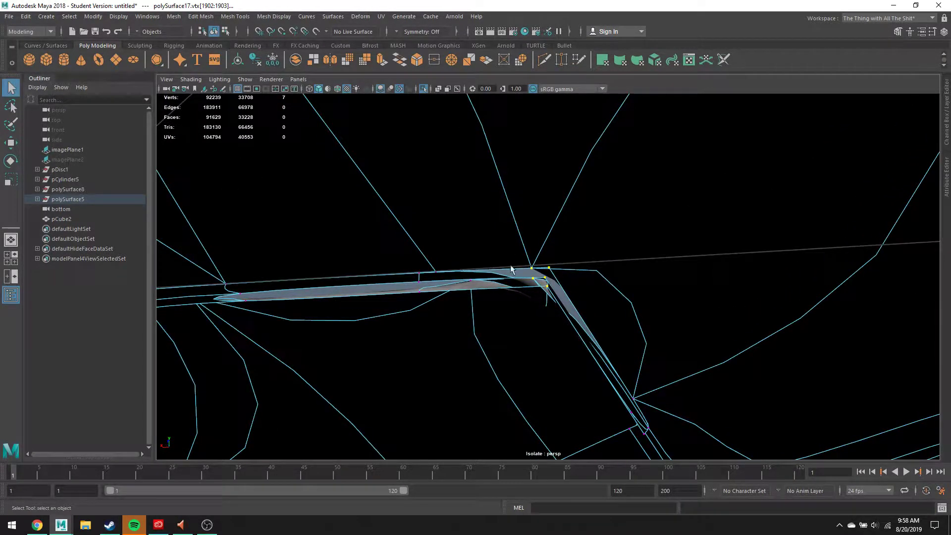
alt+drag(564, 307, 550, 286)
Try shifting a single vertex at the groove's corner along the X axis to test its connection, and undo the move
key(1)
click(554, 276)
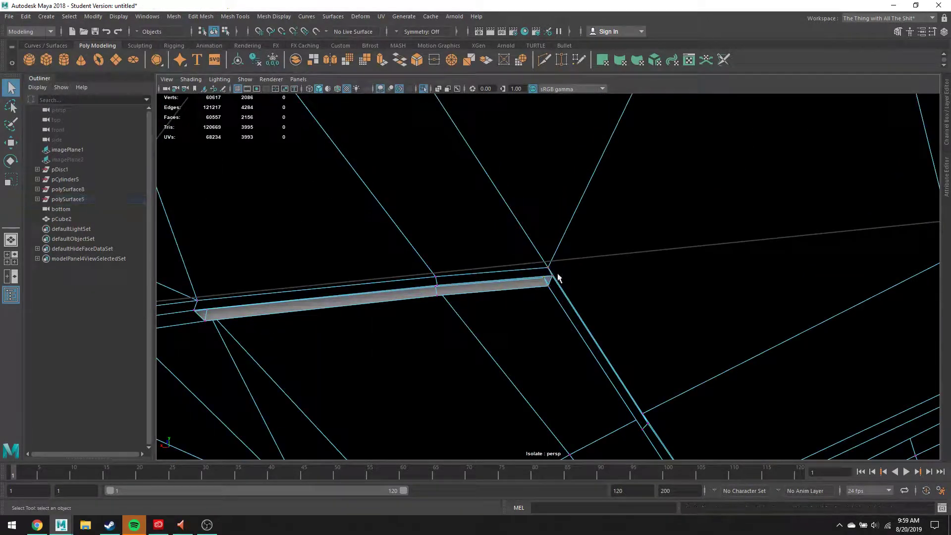
key(w)
click(548, 268)
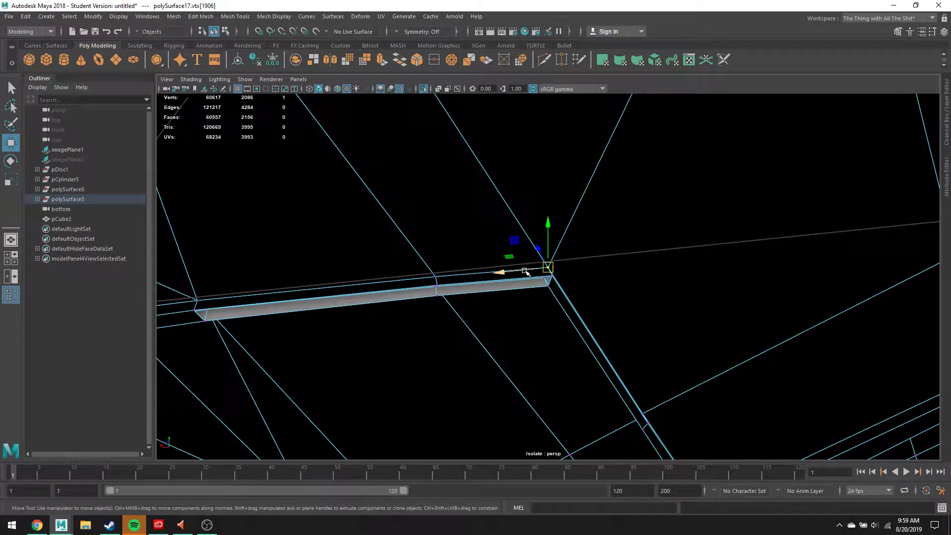
drag(507, 272, 485, 267)
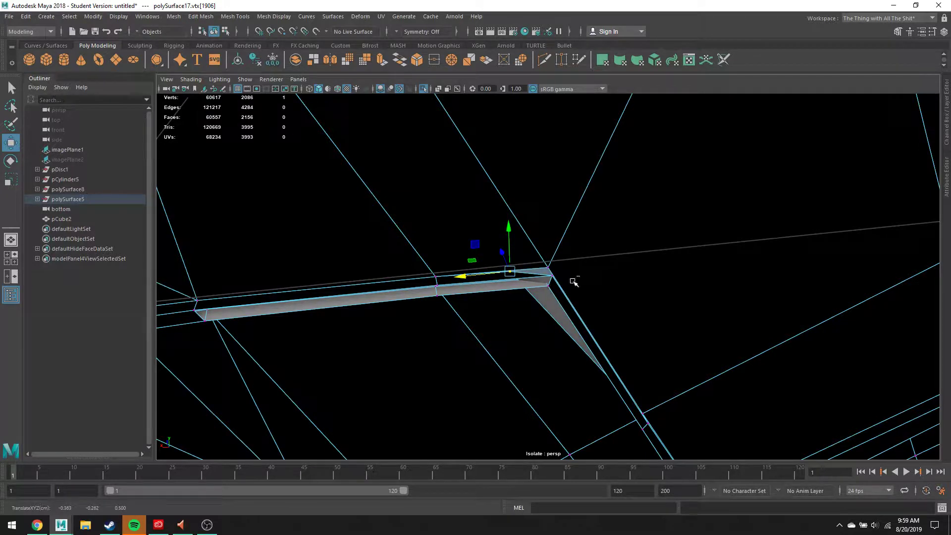
key(ctrl+z)
key(q)
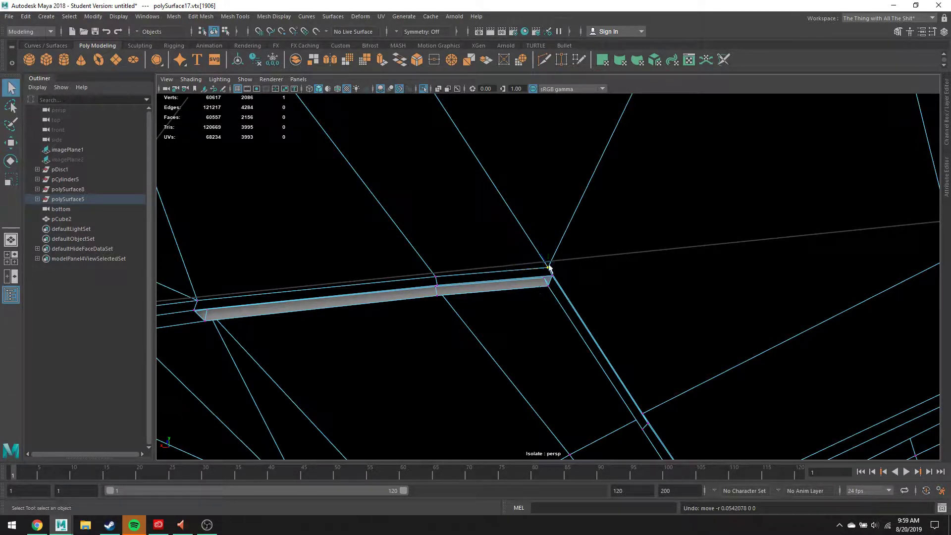
Merge all vertices of the gun body mesh with a distance threshold of 0.0001 and check the groove in smooth preview
right_drag(550, 270, 560, 222)
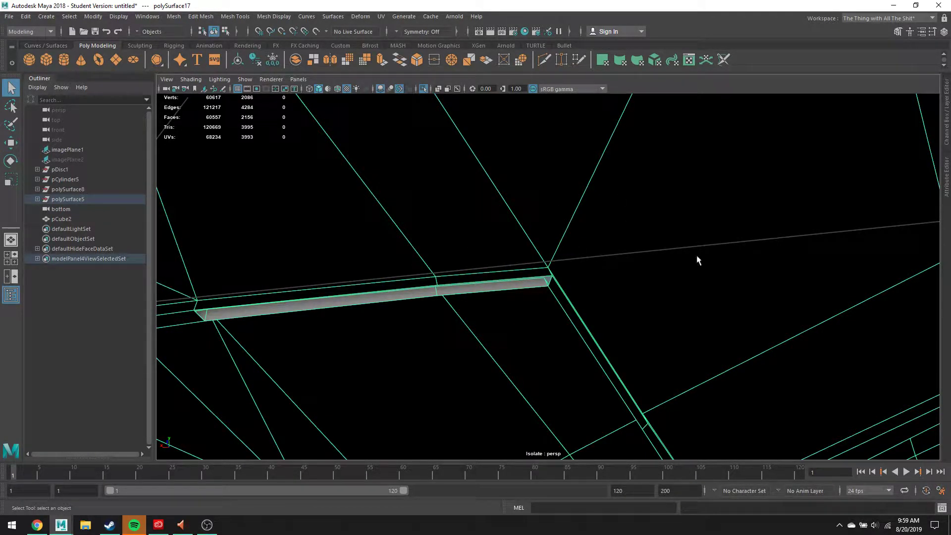
click(176, 17)
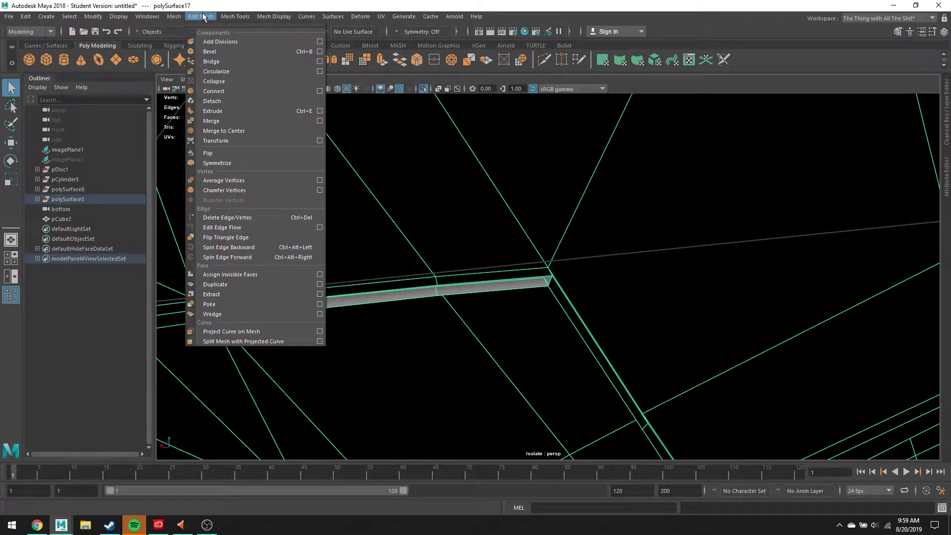
click(213, 121)
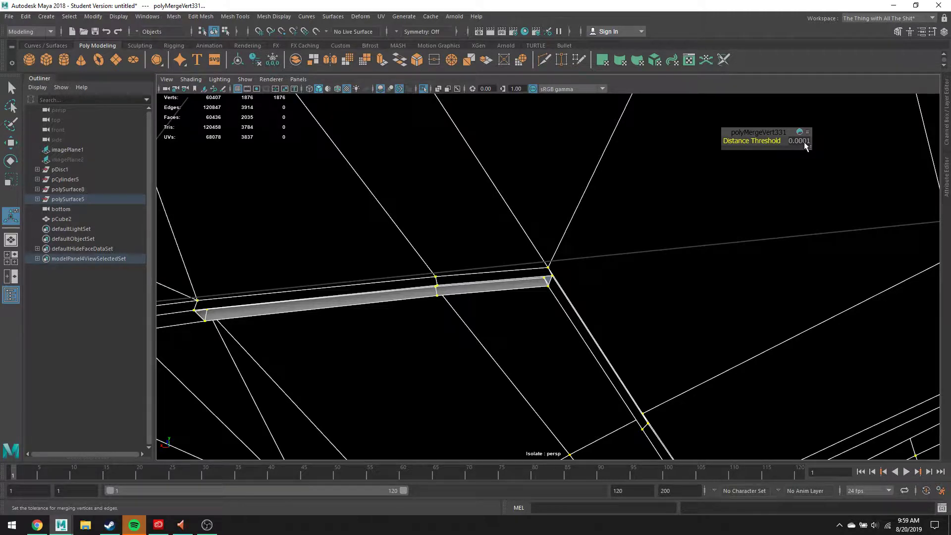
key(F8)
key(3)
alt+drag(600, 253, 572, 243)
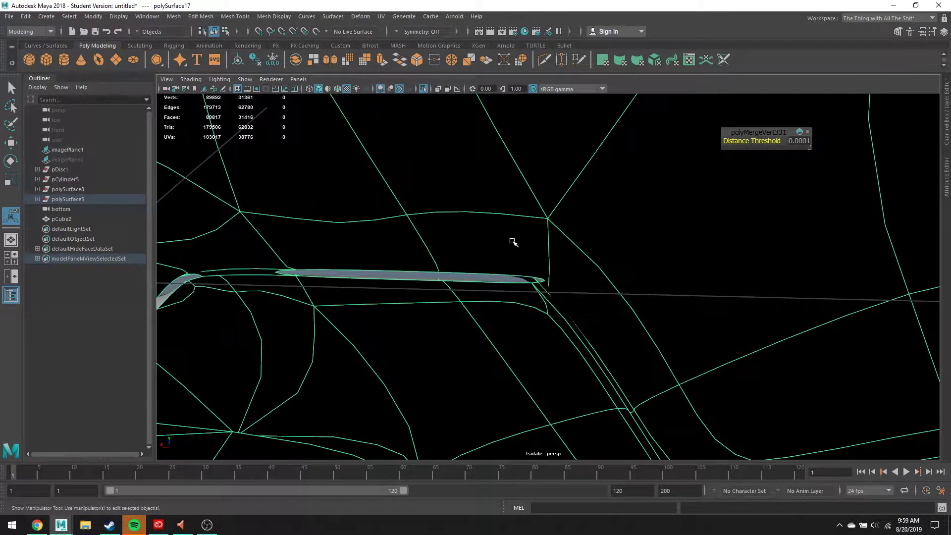
mouse_move(637, 244)
alt+mouse_down()
mouse_move(677, 263)
mouse_move(642, 268)
mouse_move(619, 247)
alt+mouse_up()
Fill the open gaps along the straight section of the groove with Append to Polygon
click(236, 16)
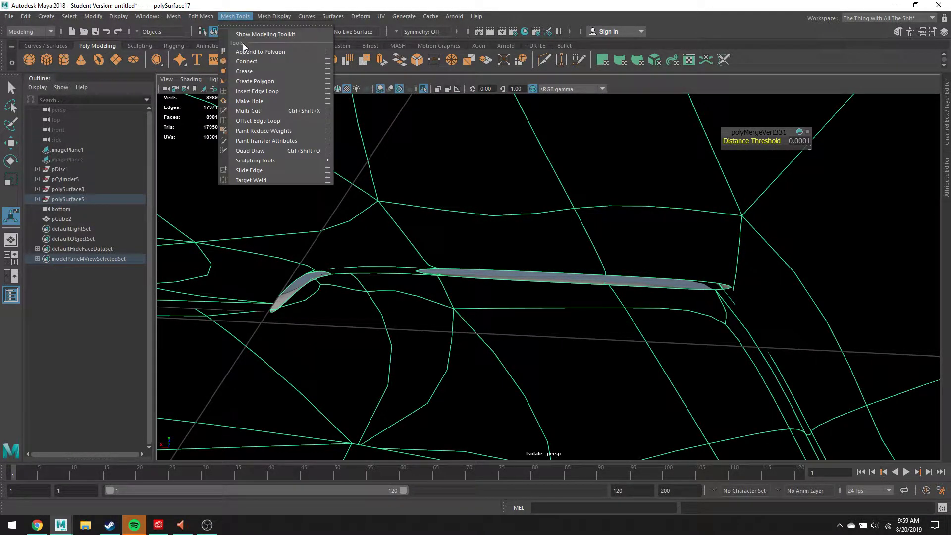
click(258, 51)
click(493, 278)
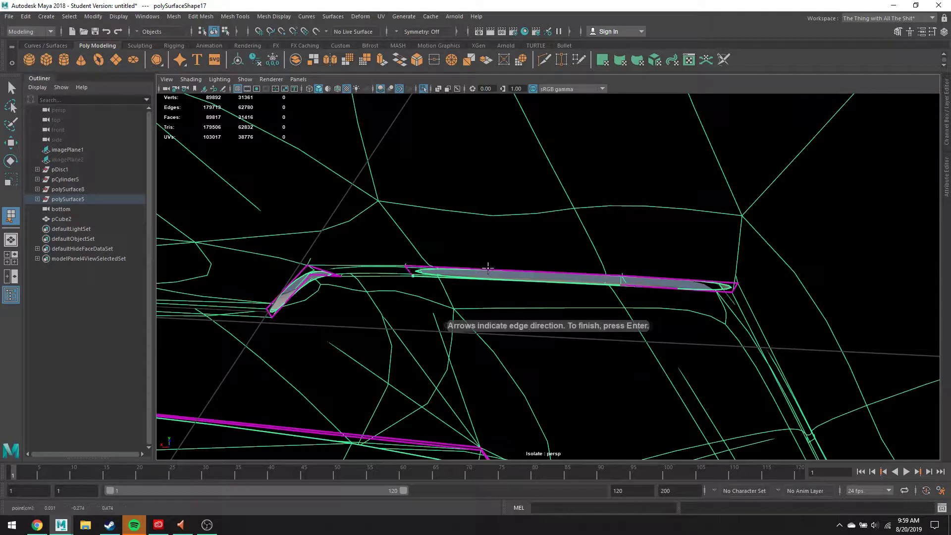
click(489, 270)
key(Return)
click(648, 285)
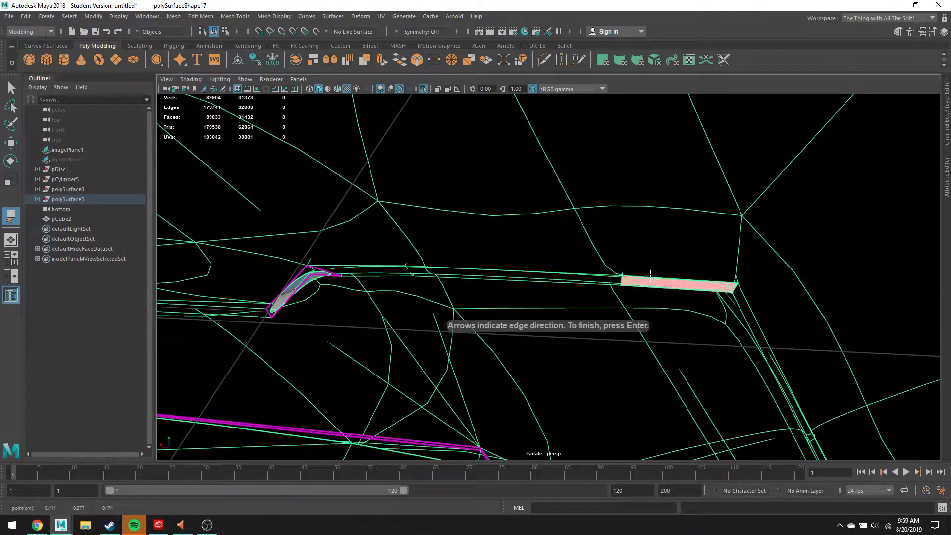
key(Return)
Append polygons across the remaining gaps at the groove's curved end and finish the tool
click(321, 273)
click(316, 270)
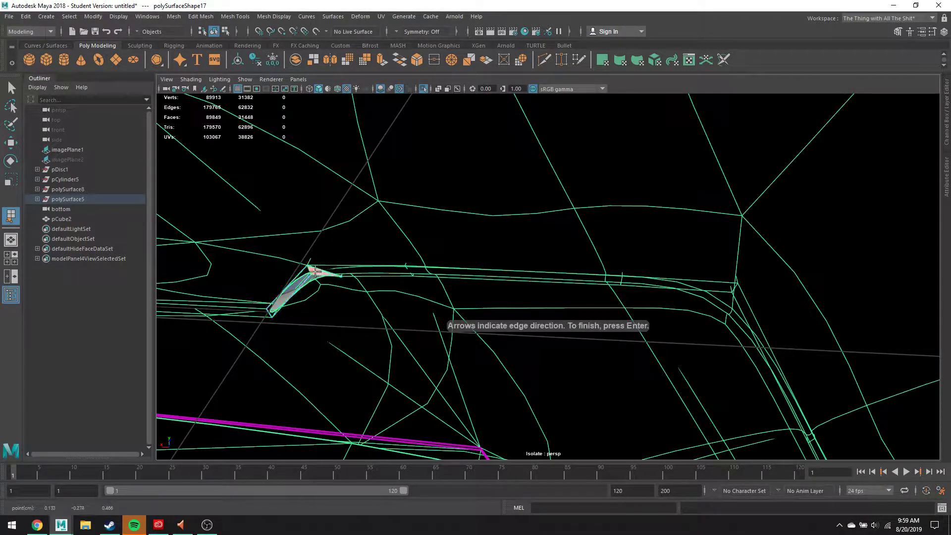
key(Return)
click(300, 286)
click(292, 284)
key(q)
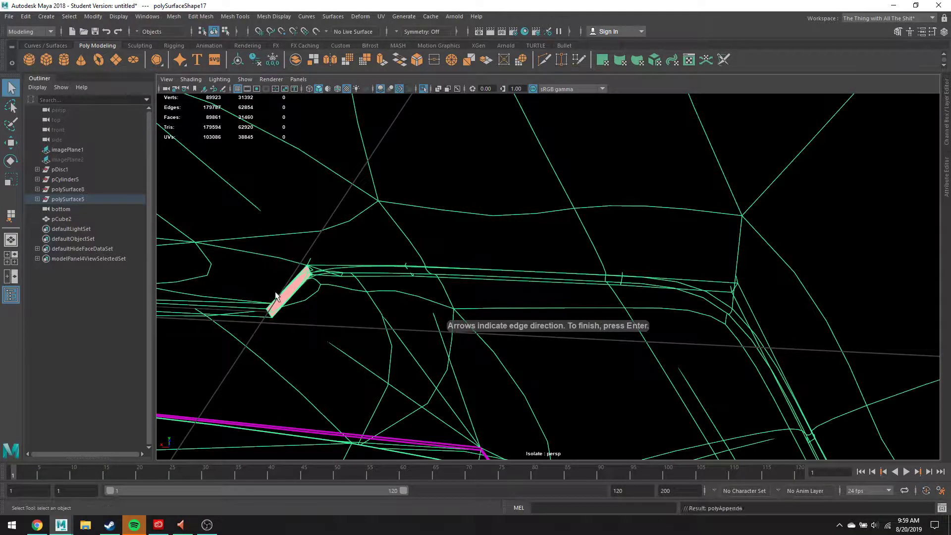
Check the filled groove from inside and outside in smooth preview, and examine the flat panel's upper corners in wireframe
alt+drag(289, 278, 365, 257)
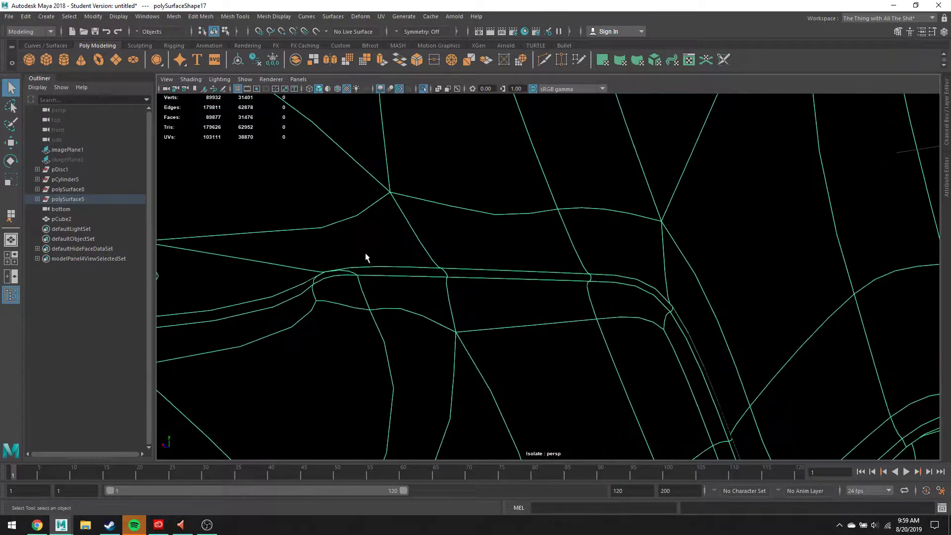
scroll(525, 213, down, 5)
alt+drag(465, 265, 667, 279)
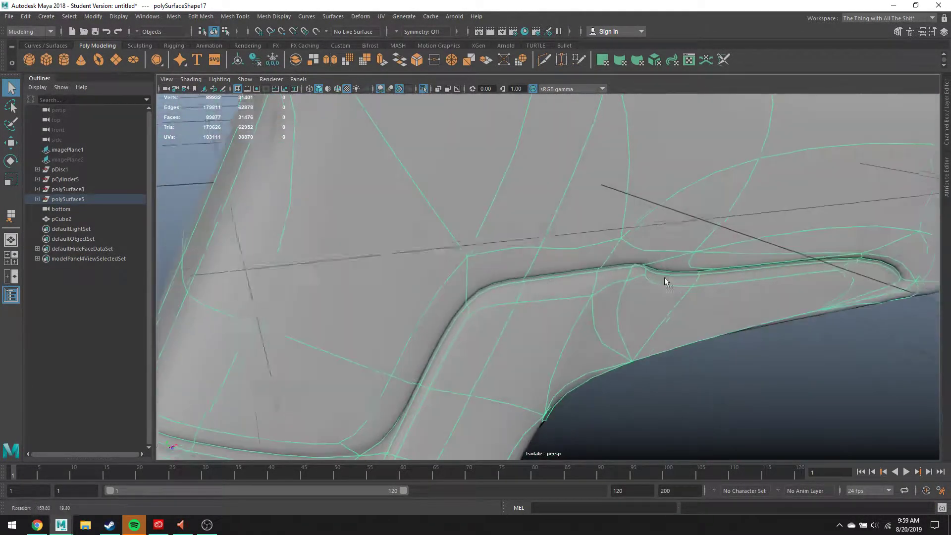
scroll(623, 269, down, 2)
scroll(623, 269, down, 2)
alt+drag(571, 245, 593, 220)
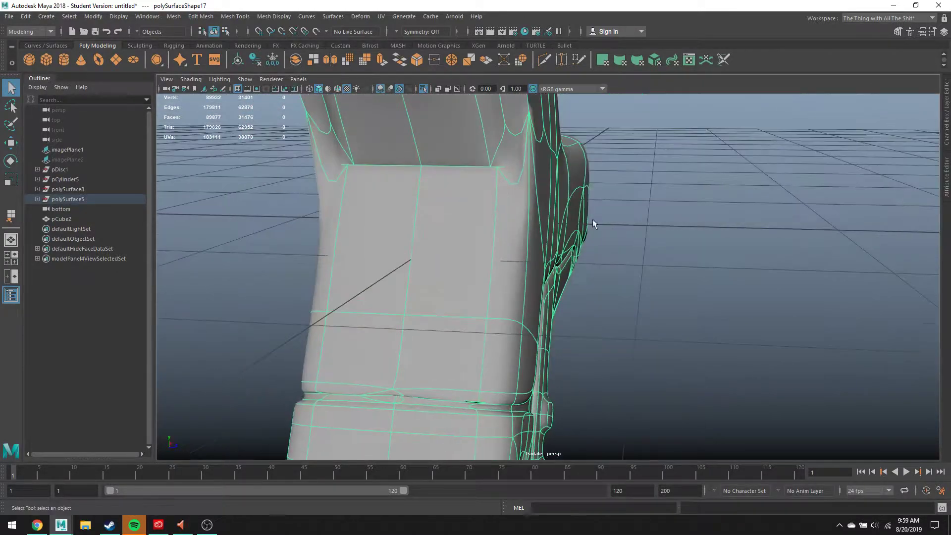
key(4)
alt+drag(435, 163, 647, 226)
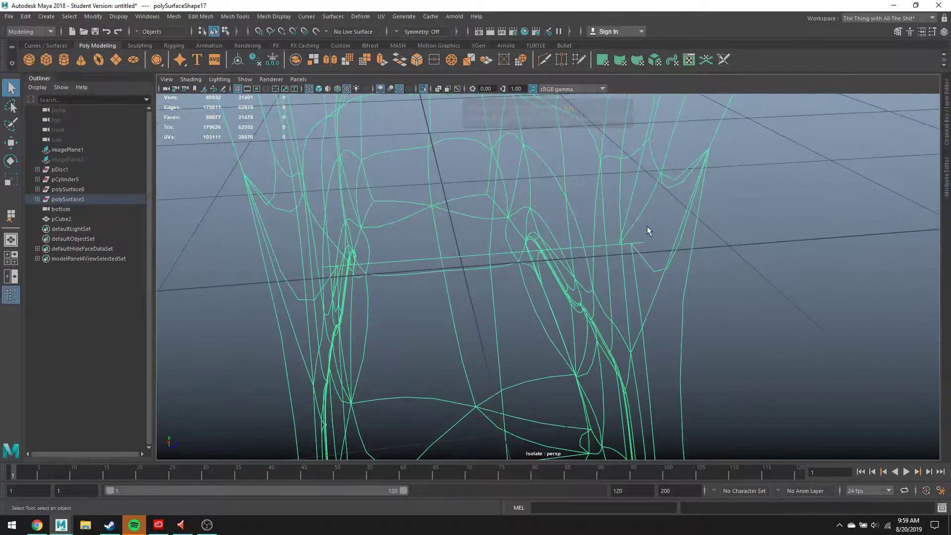
Select the small four-sided face at the flat panel's upper corner and compare it in smoothed and unsmoothed display
right_drag(653, 226, 651, 239)
click(655, 234)
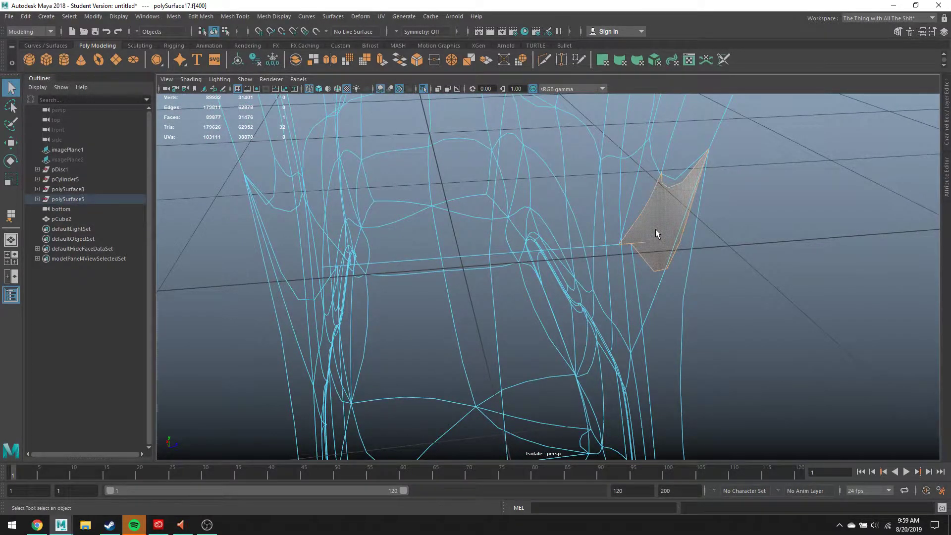
key(f)
alt+drag(658, 252, 860, 250)
scroll(797, 227, down, 10)
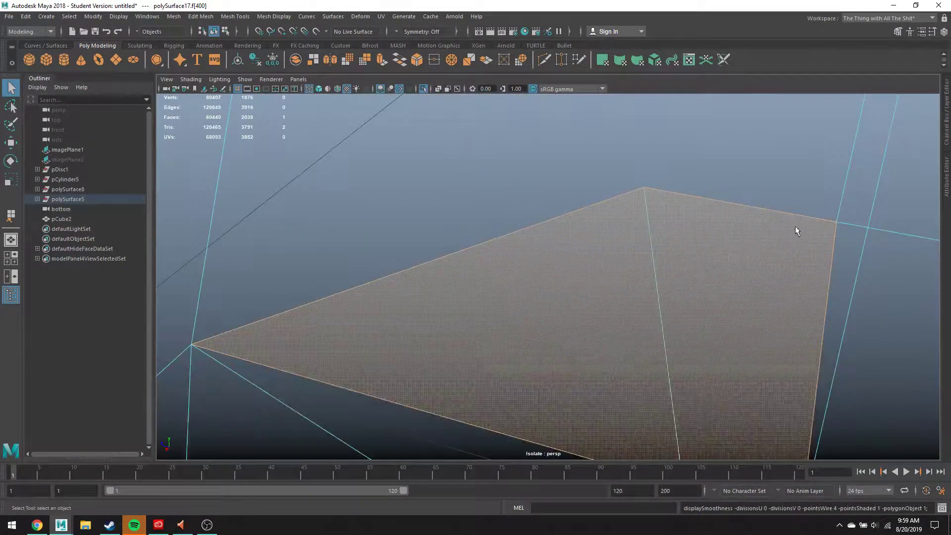
mouse_move(771, 237)
alt+mouse_down()
mouse_move(691, 218)
mouse_move(686, 197)
mouse_move(712, 228)
mouse_move(705, 225)
mouse_move(713, 215)
alt+mouse_up()
key(5)
key(3)
key(1)
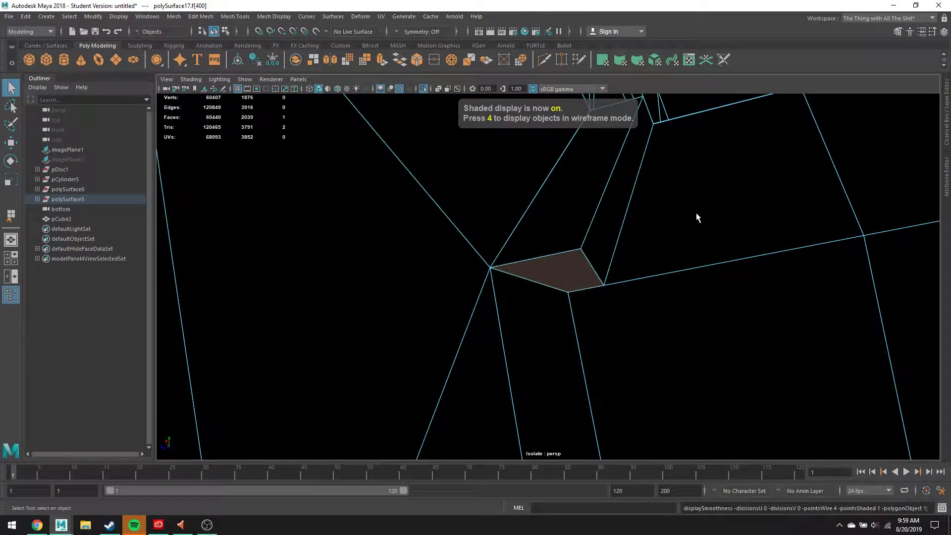
key(4)
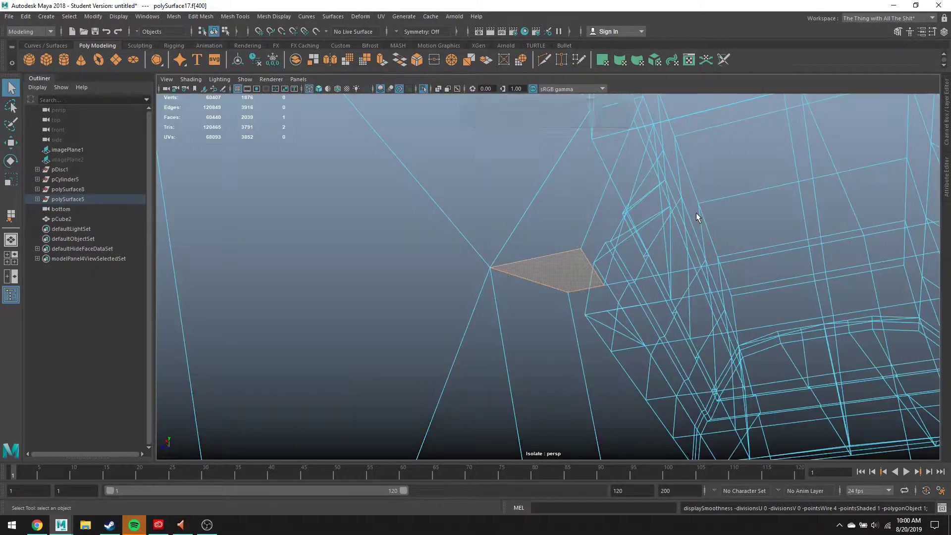
Try shifting the middle vertex of the flat panel's upper edge to test its connection, and undo the move
alt+drag(635, 270, 592, 268)
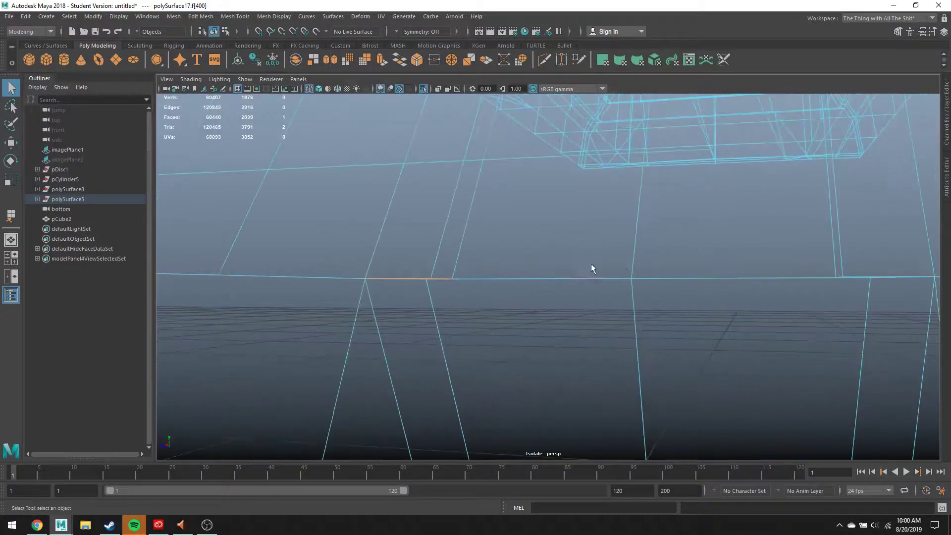
right_drag(645, 287, 624, 274)
key(w)
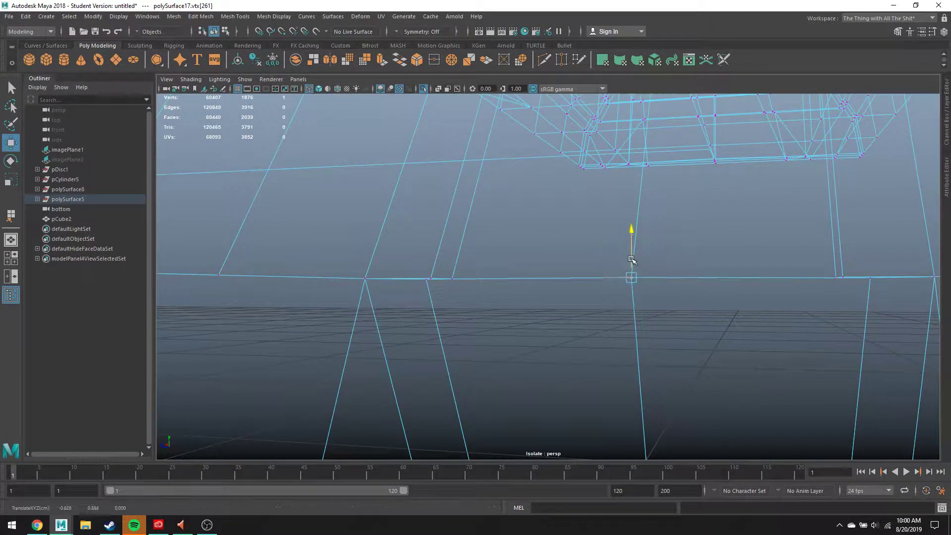
drag(632, 263, 605, 264)
key(ctrl+z)
Try merging the two neighbouring vertices near the end of the panel's upper edge, check it smoothed, and undo the merge
key(3)
key(q)
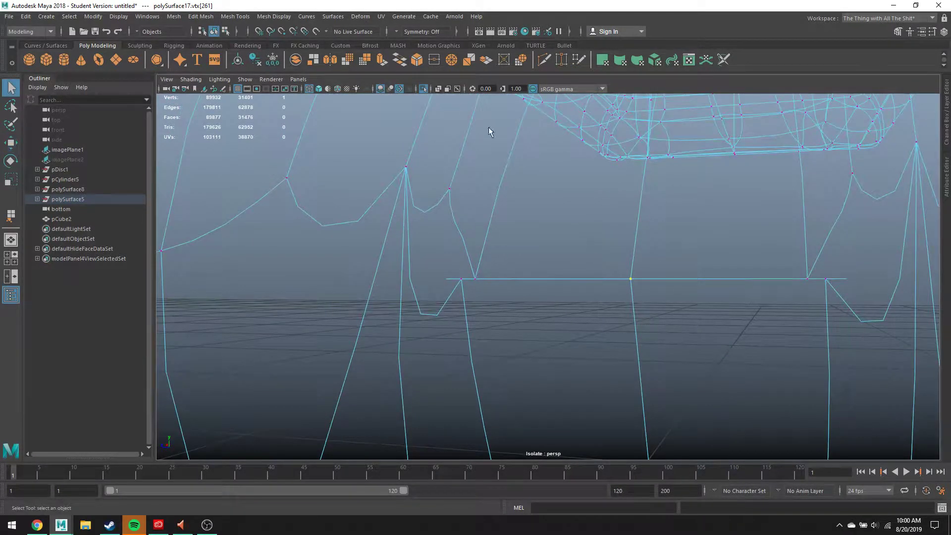
drag(449, 275, 492, 294)
key(1)
key(g)
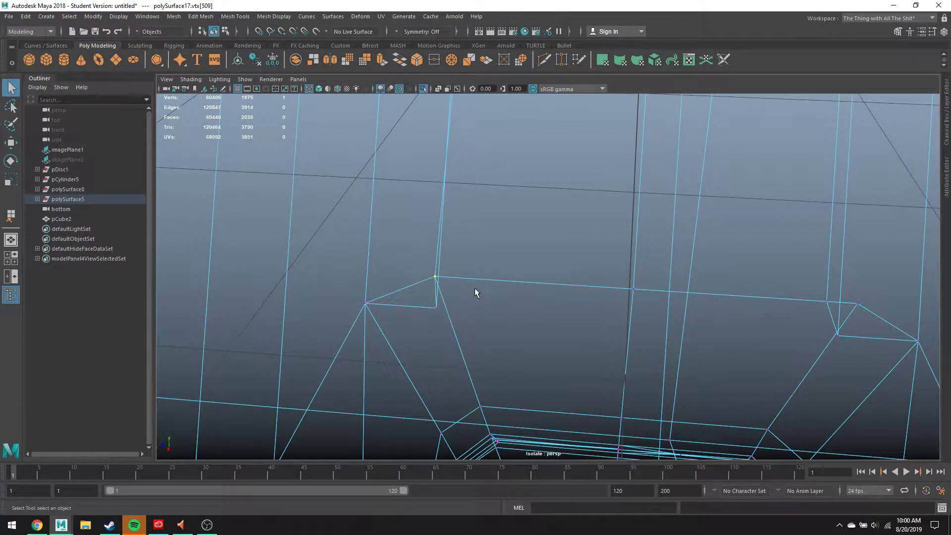
key(3)
key(ctrl+z)
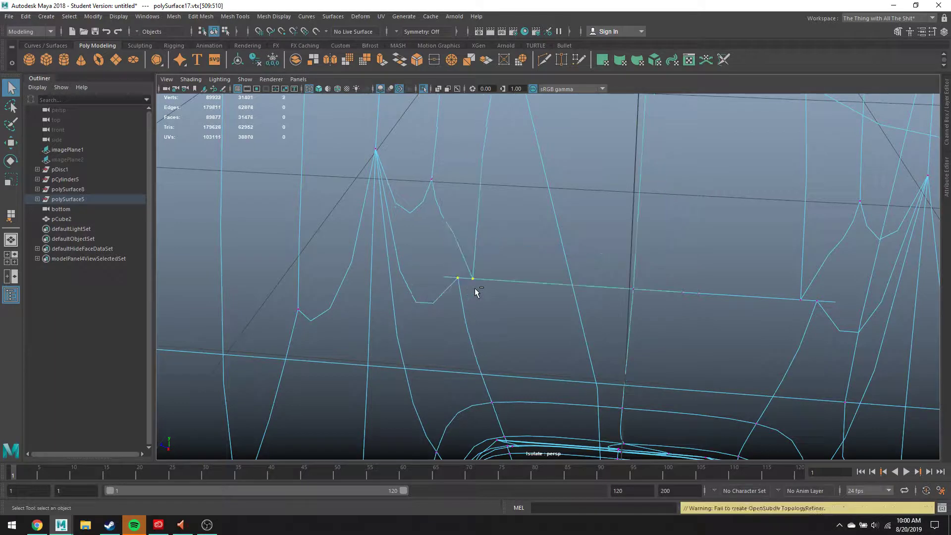
Cut an edge with Multi-Cut from the inner corner vertex on the panel's upper edge down to the lower edge loop
mouse_move(500, 290)
alt+mouse_down()
mouse_move(534, 277)
mouse_move(503, 284)
mouse_move(641, 278)
mouse_move(620, 276)
mouse_move(654, 292)
alt+mouse_up()
key(5)
key(1)
alt+middle_drag(654, 291, 641, 223)
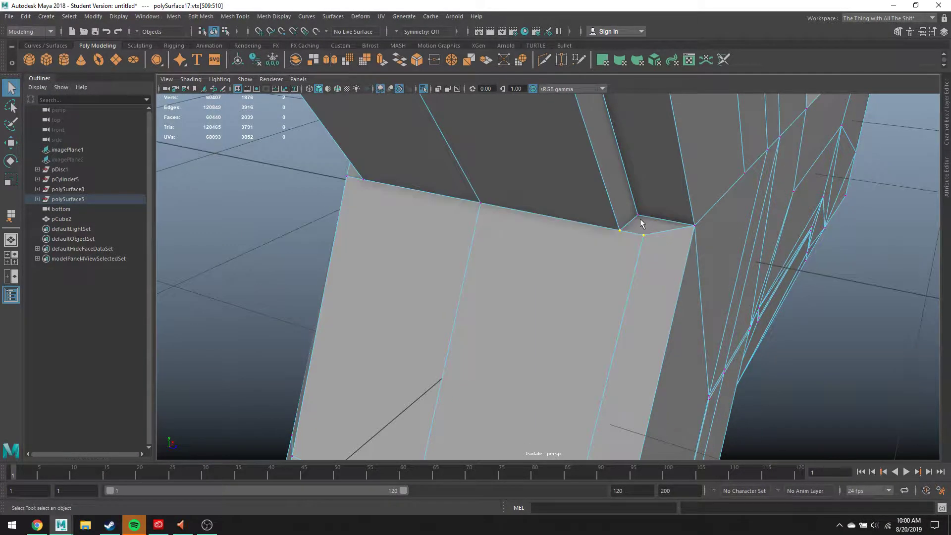
alt+drag(641, 224, 666, 251)
alt+middle_drag(553, 319, 554, 211)
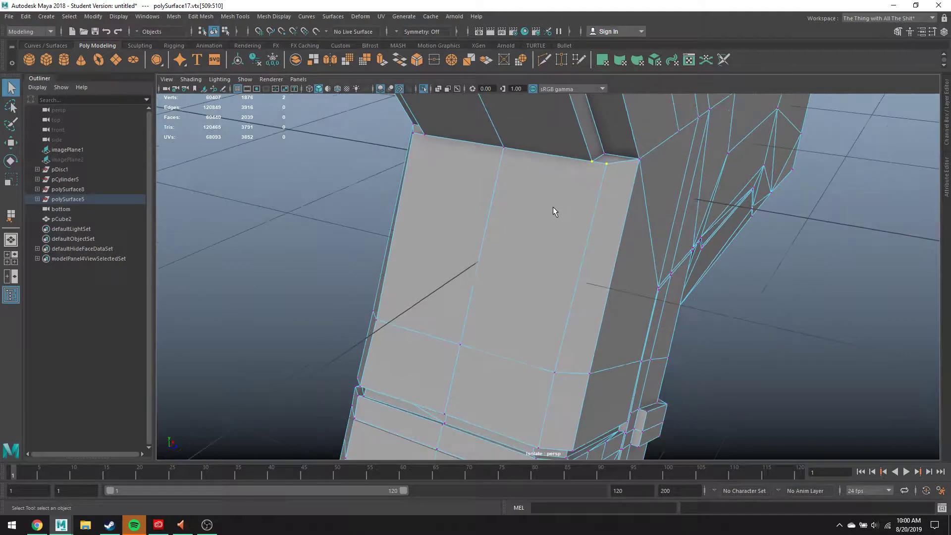
click(544, 60)
click(593, 163)
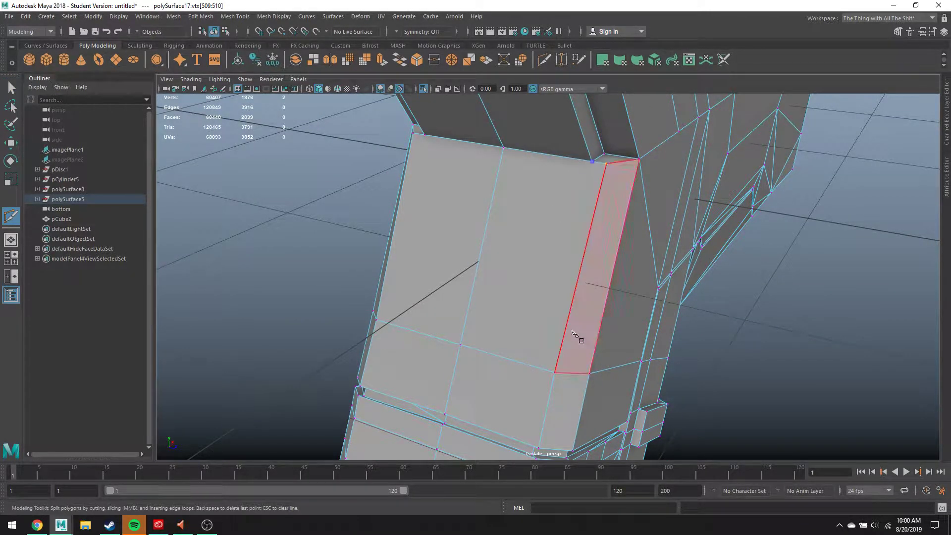
click(554, 373)
right_click(546, 372)
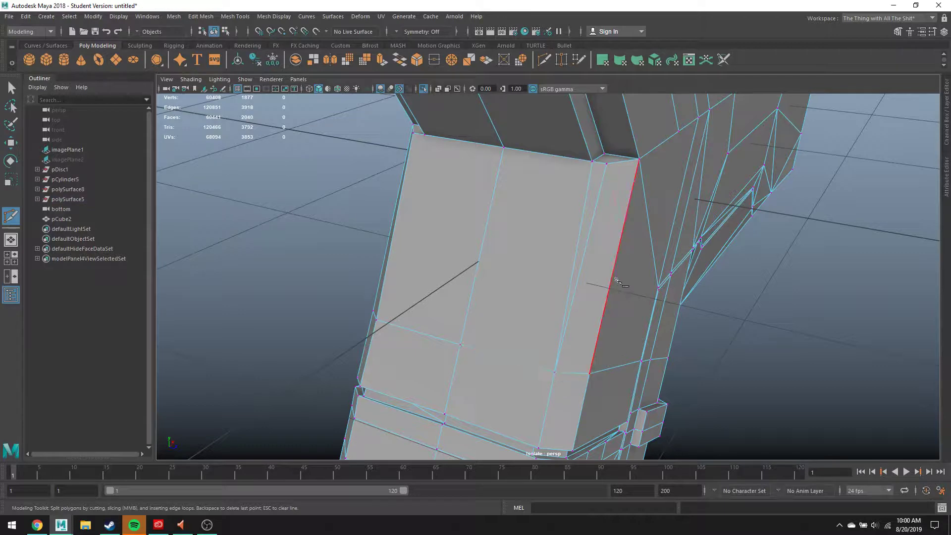
Check the panel's cut in smooth preview and from below, and undo the Multi-Cut edits
key(3)
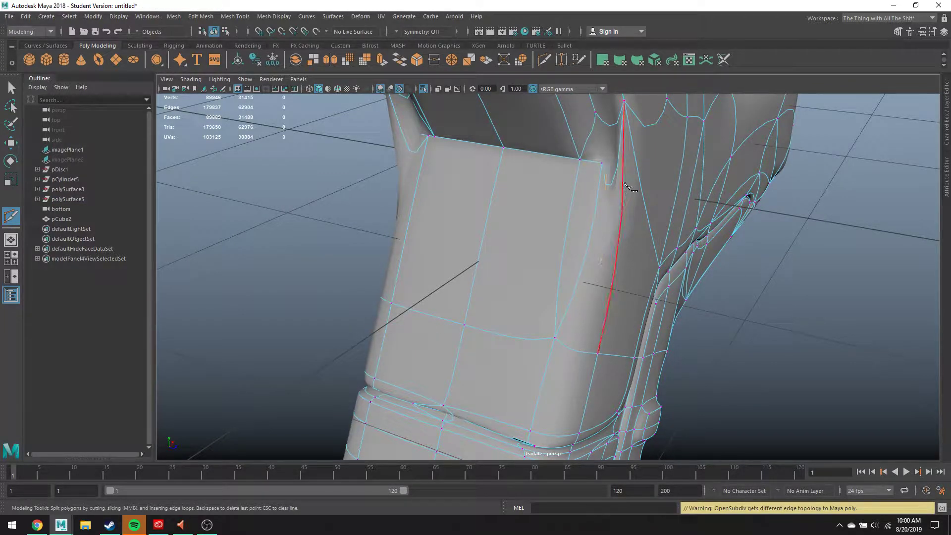
key(1)
alt+drag(610, 270, 615, 181)
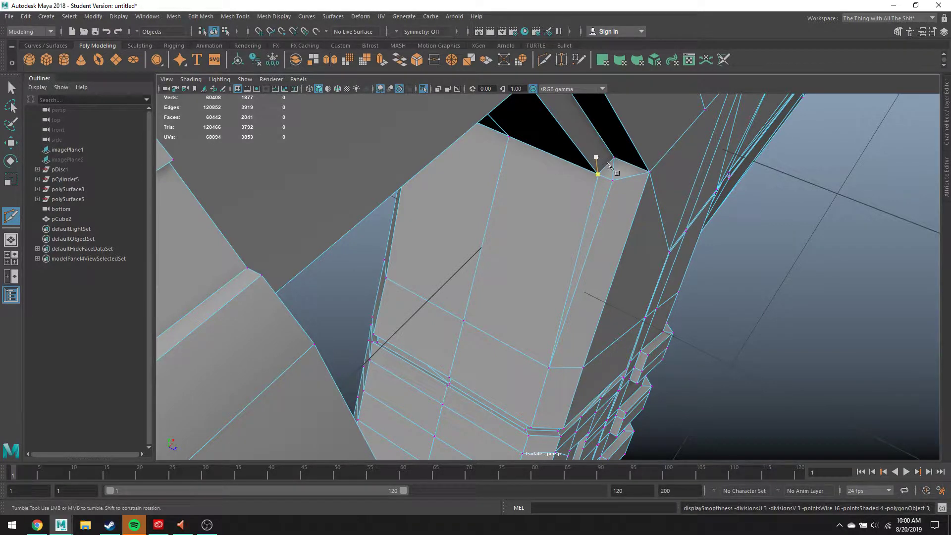
key(3)
alt+drag(613, 166, 631, 166)
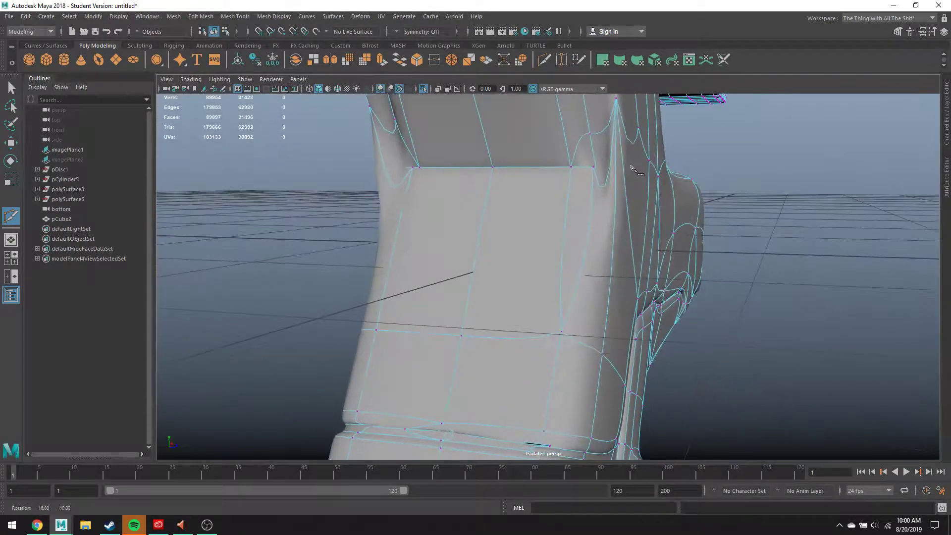
key(ctrl+z)
key(ctrl+z)
key(ctrl+z)
key(ctrl+z)
key(ctrl+z)
key(ctrl+z)
key(ctrl+z)
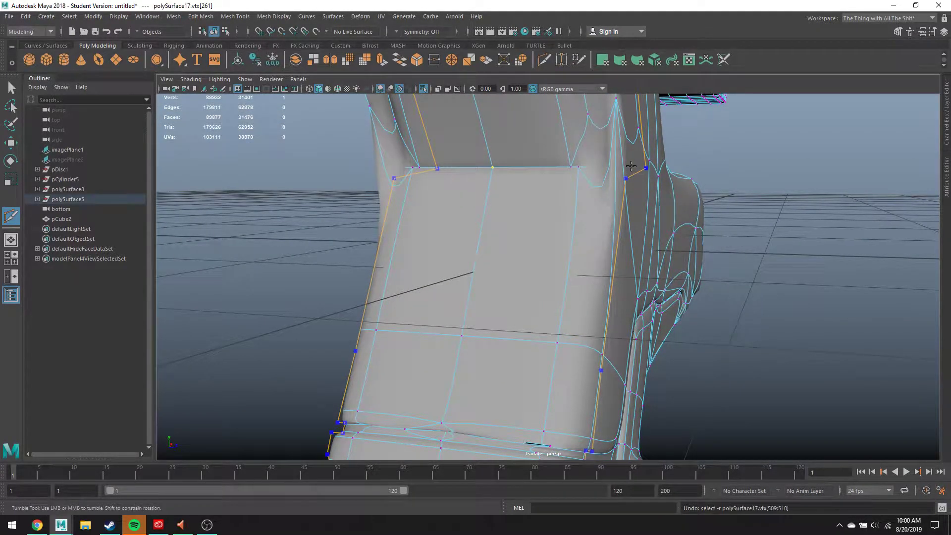
Try again to start a Multi-Cut at the panel's upper corner vertex and connect it to the lower edge loop
key(1)
alt+drag(585, 195, 570, 167)
click(601, 164)
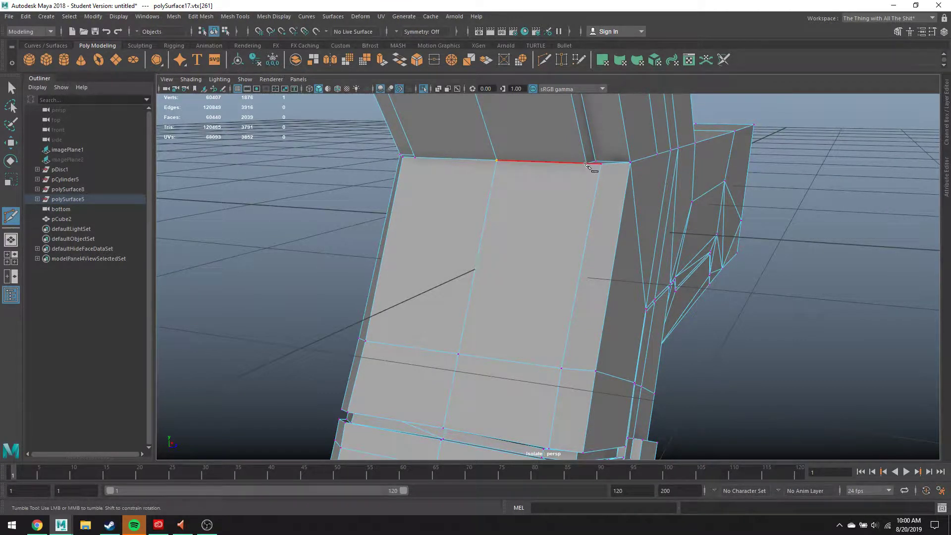
click(562, 368)
right_drag(623, 203, 644, 199)
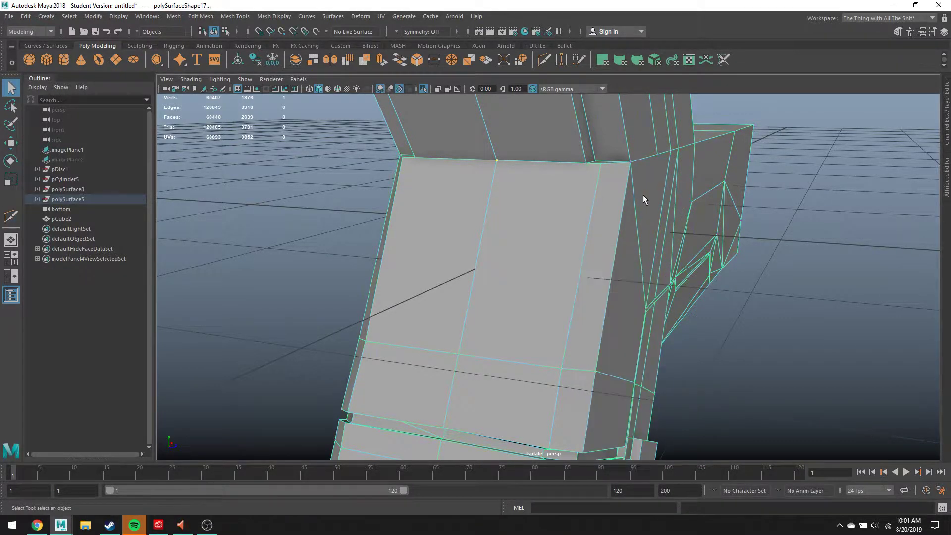
key(y)
click(586, 163)
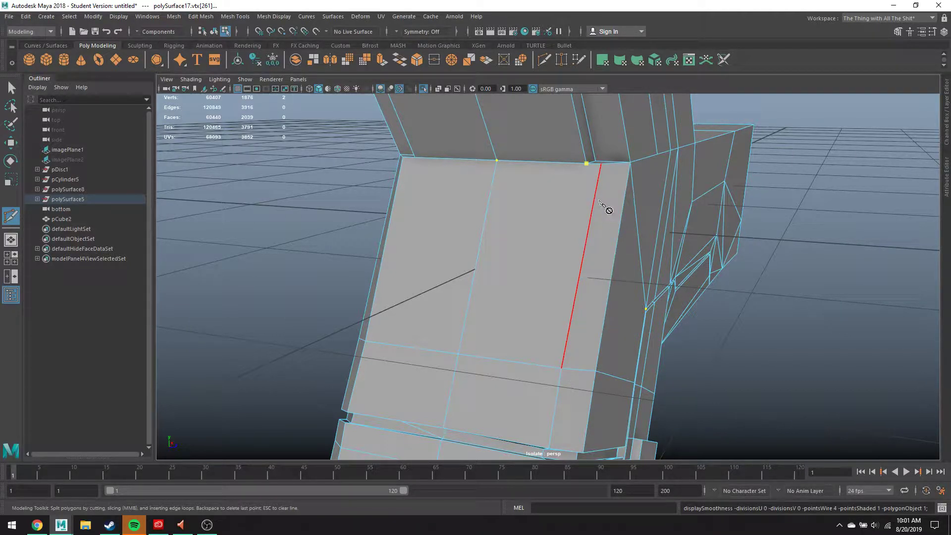
key(q)
right_drag(603, 185, 644, 169)
key(y)
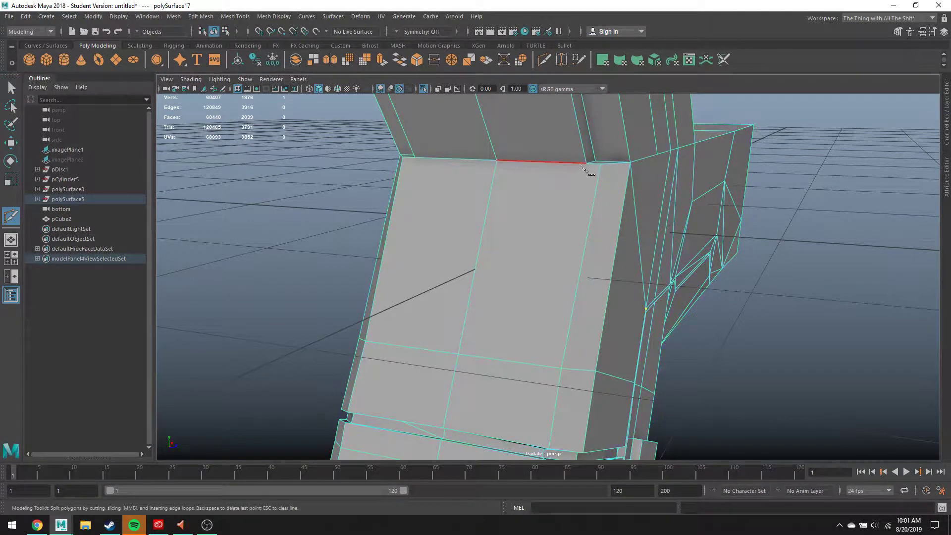
click(588, 163)
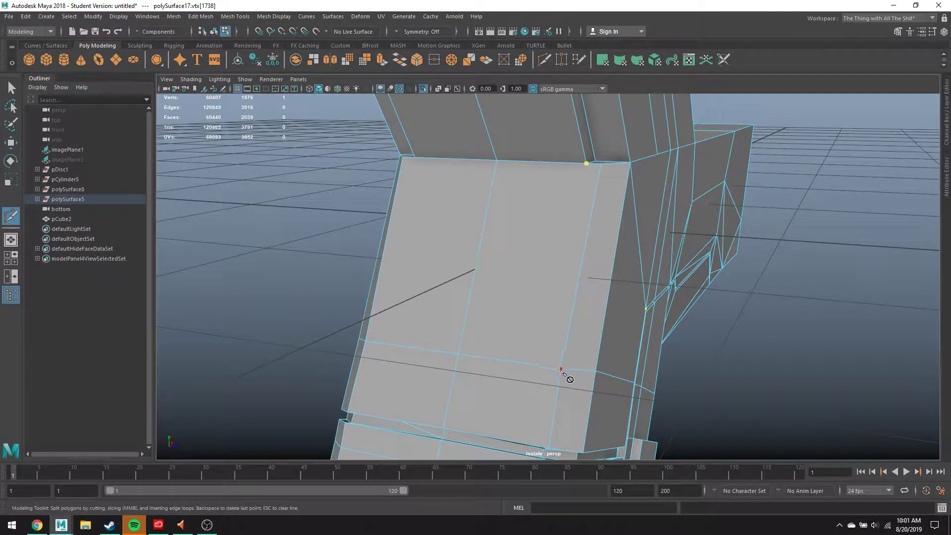
key(BackSpace)
click(403, 157)
Delete the two large faces of the flat panel below the recessed edge
right_drag(575, 173, 566, 185)
click(566, 186)
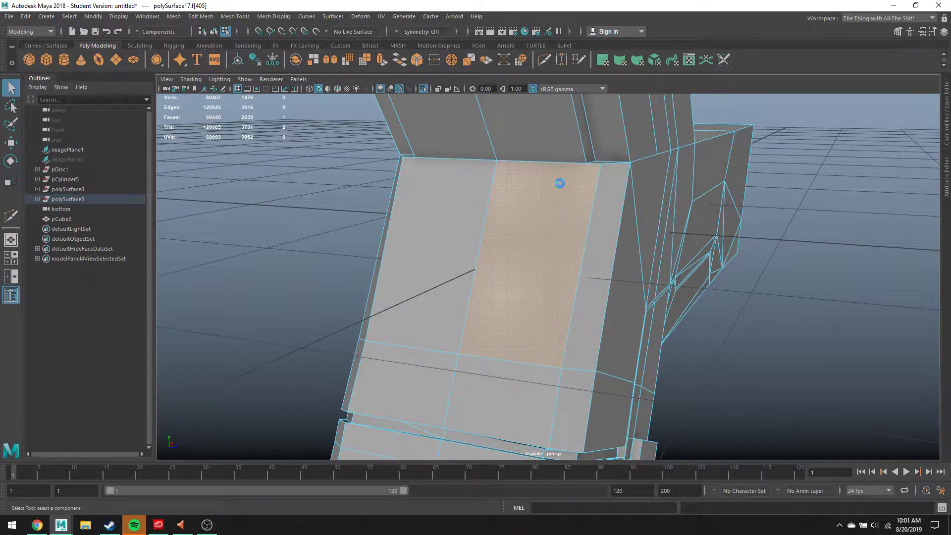
key(Delete)
click(446, 178)
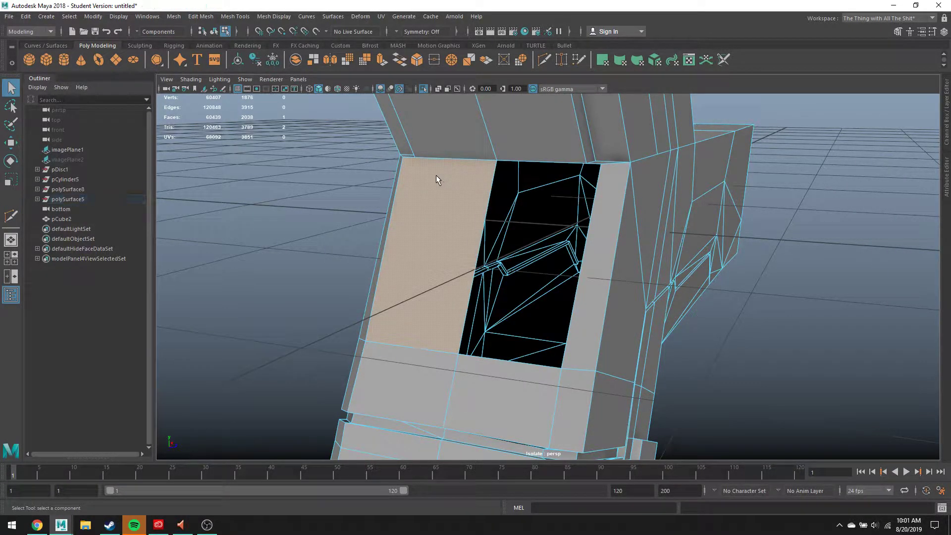
key(Delete)
Delete the remaining face of the flat panel and bridge the opening's upper edges to its lower edges
right_drag(462, 152, 455, 116)
click(451, 161)
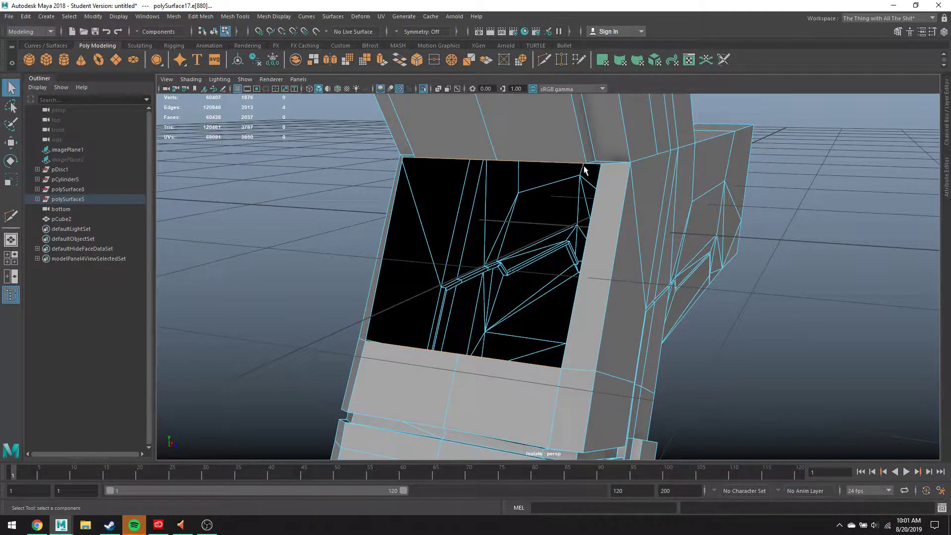
click(237, 17)
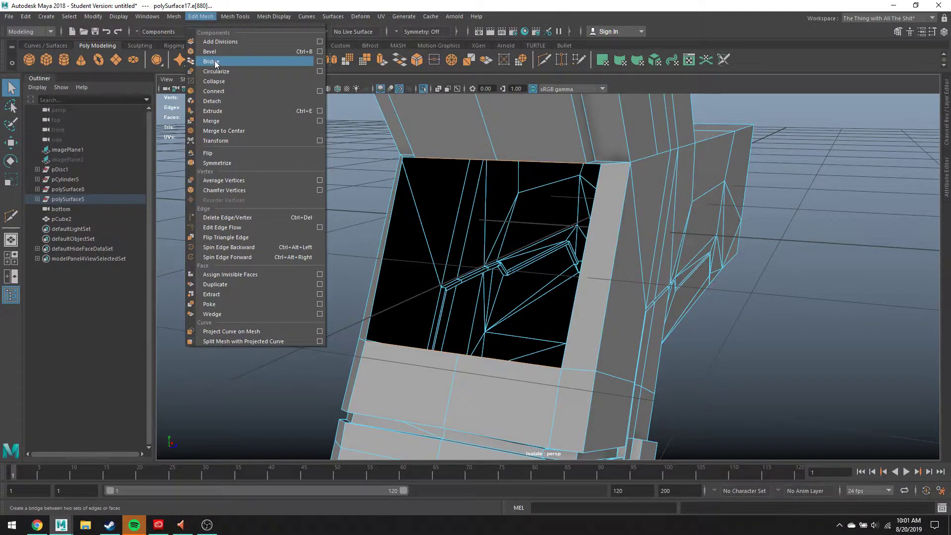
click(215, 60)
Fill one narrow triangular gap beside the bridged panel with Append to Polygon and check it in smooth preview
click(234, 17)
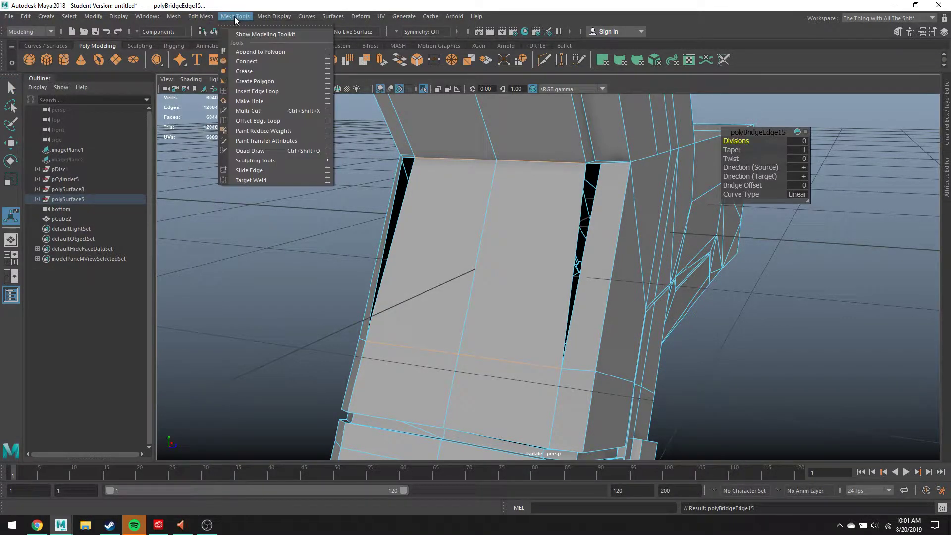
click(251, 52)
click(583, 190)
click(593, 190)
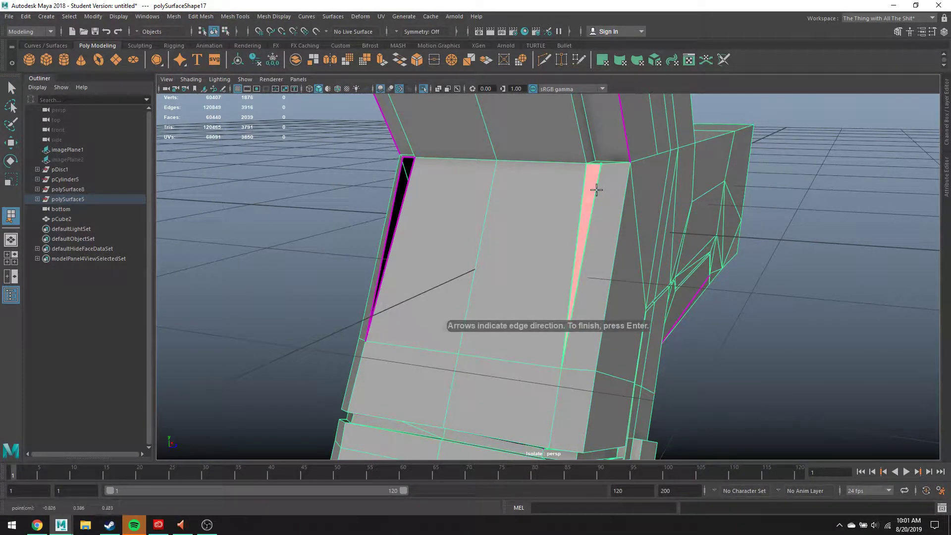
key(Return)
key(3)
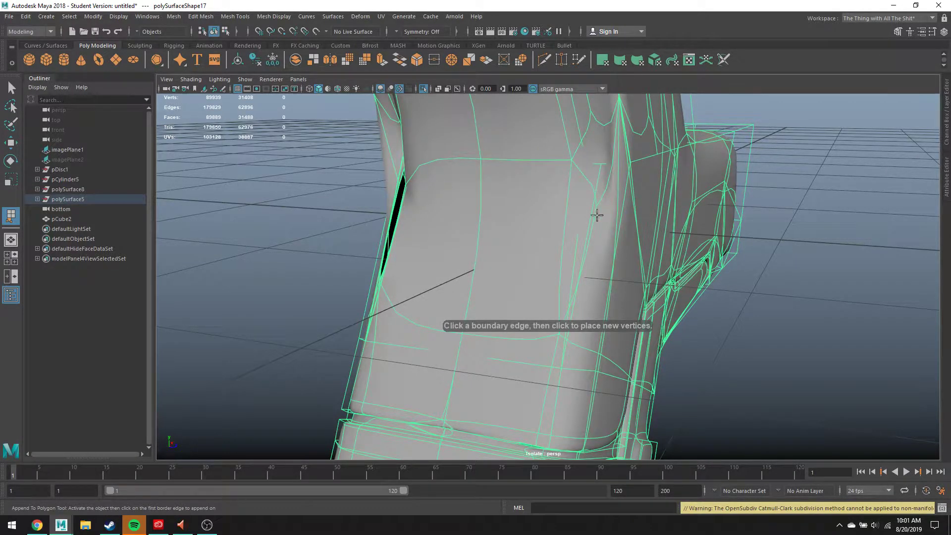
alt+drag(597, 215, 632, 225)
key(1)
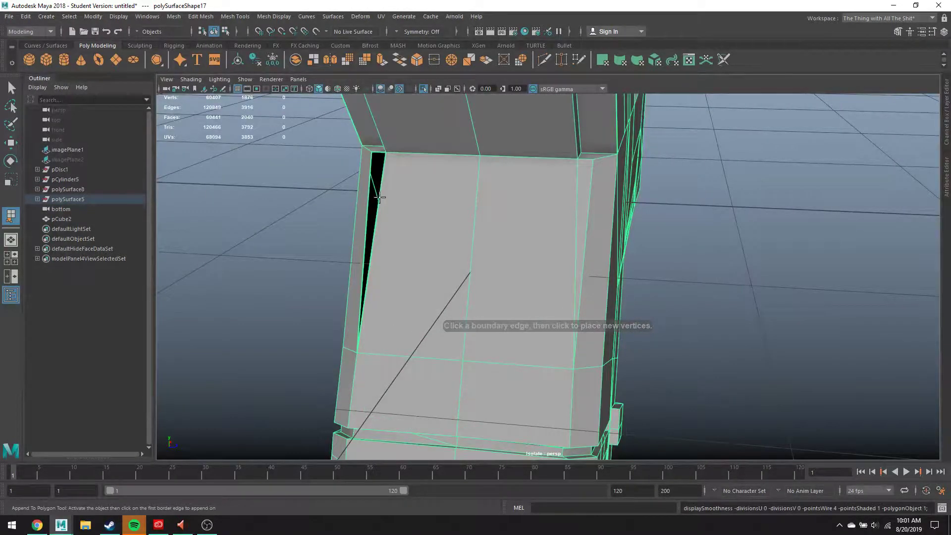
Append a polygon across the opposite narrow gap beside the panel and check the corner in smooth preview
click(380, 197)
key(q)
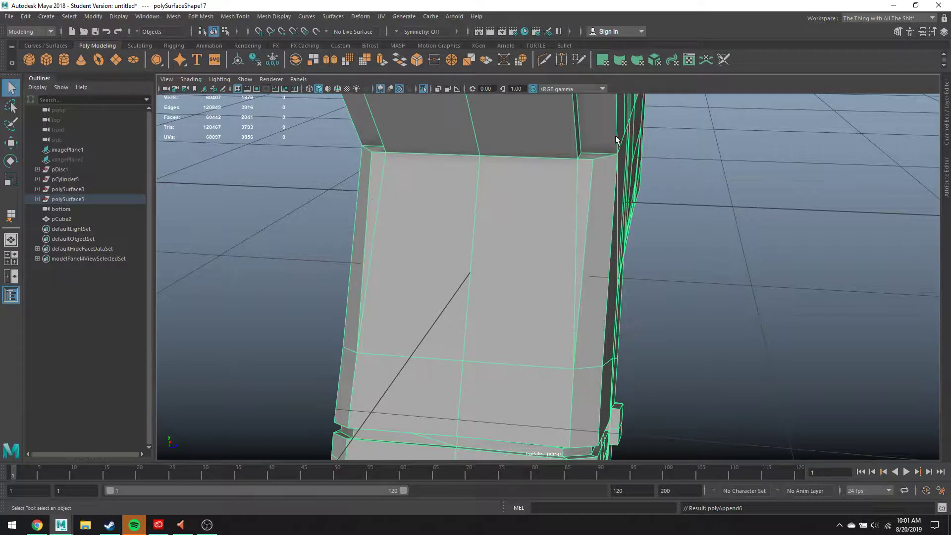
alt+drag(621, 147, 601, 214)
key(3)
key(3)
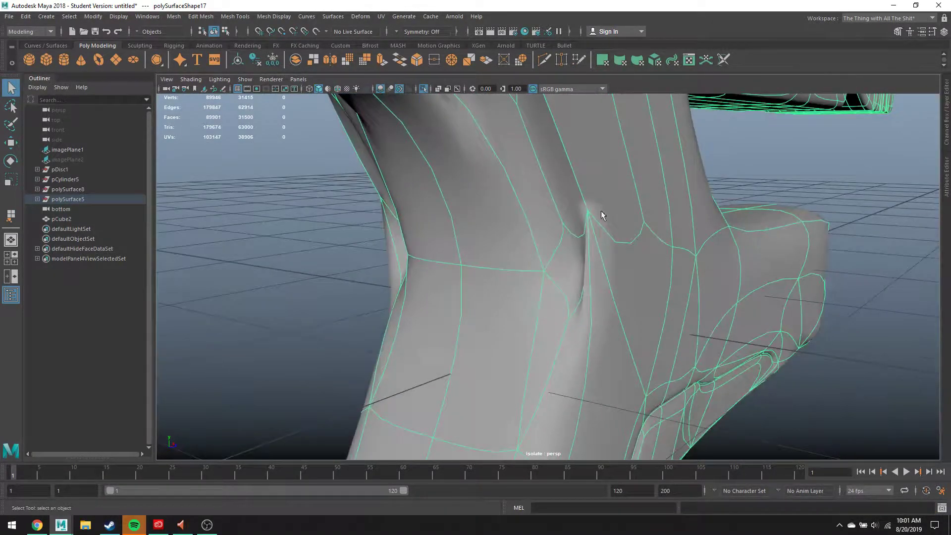
Delete the long narrow face in the recessed corner along the side of the upper grip
scroll(601, 215, down, 5)
alt+drag(590, 258, 561, 214)
right_drag(557, 208, 559, 224)
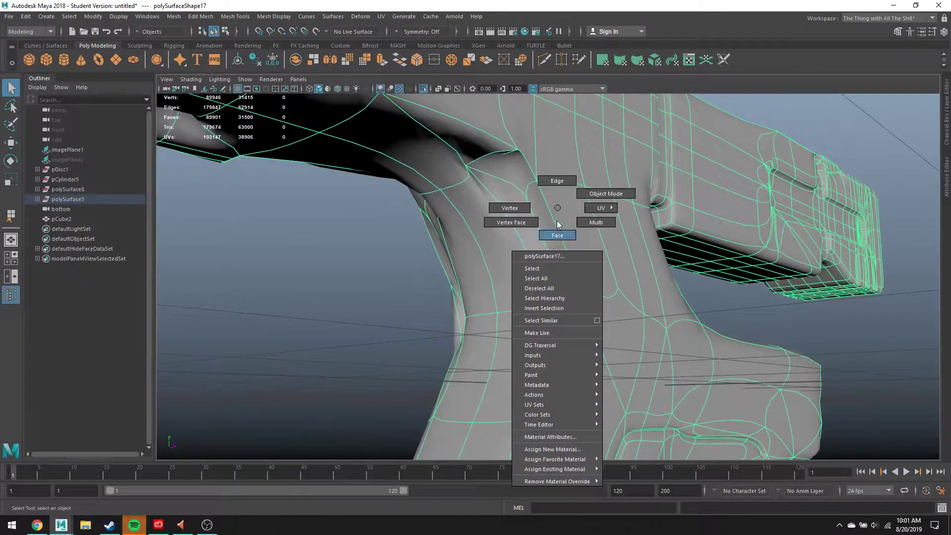
click(557, 224)
click(547, 218)
key(Delete)
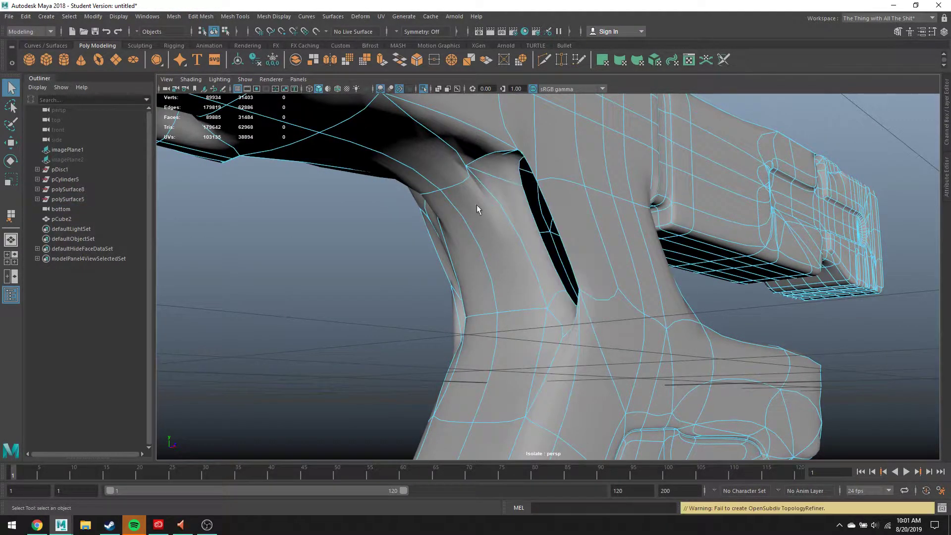
Rebuild the deleted recessed face in the unsmoothed mesh by appending a polygon between the slot's long border edges
key(y)
key(1)
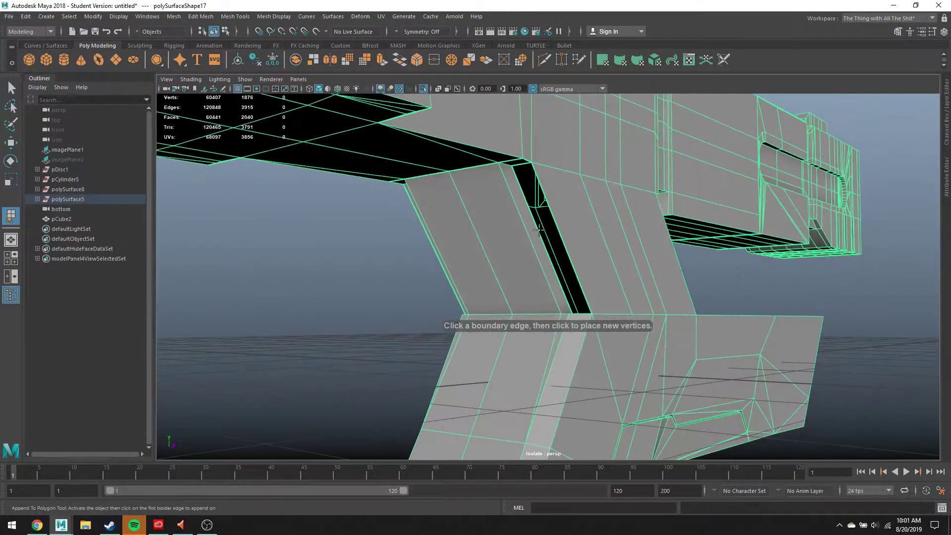
click(547, 222)
click(537, 216)
key(Return)
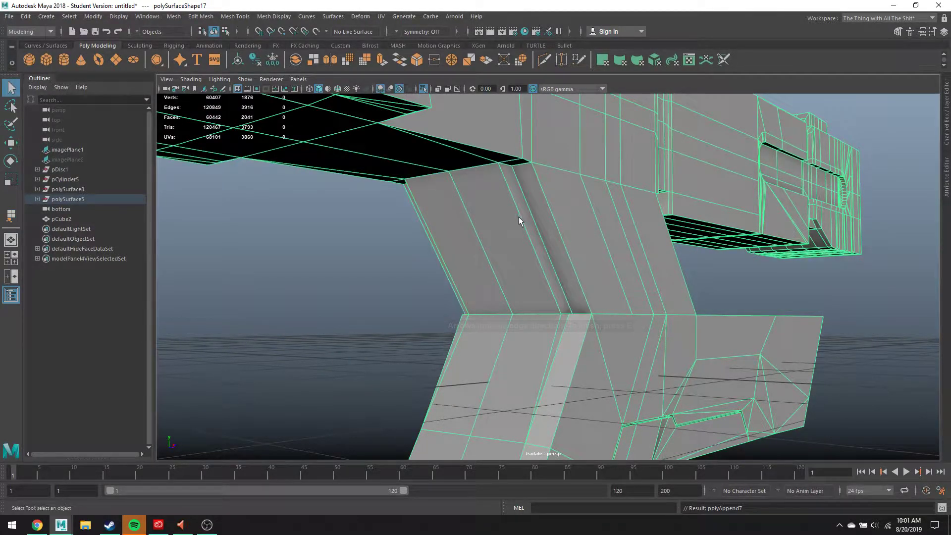
Delete the matching long narrow face in the recessed corner on the other side of the upper grip
alt+drag(533, 193, 507, 159)
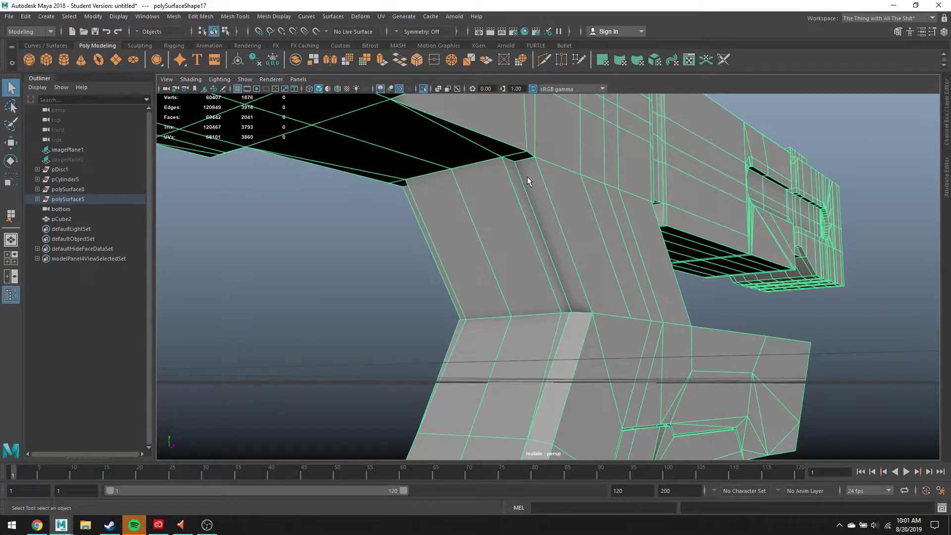
alt+drag(430, 180, 519, 185)
right_drag(472, 181, 469, 202)
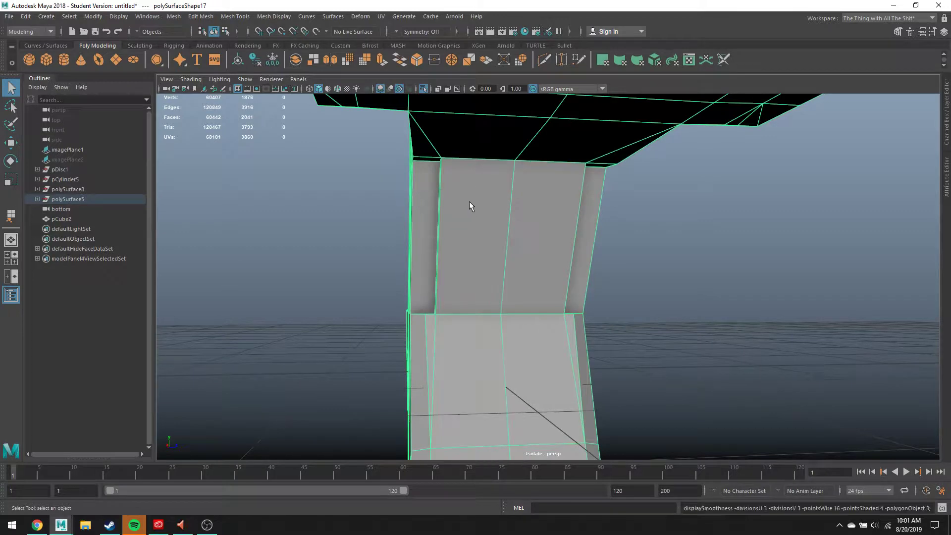
key(3)
alt+drag(448, 217, 471, 208)
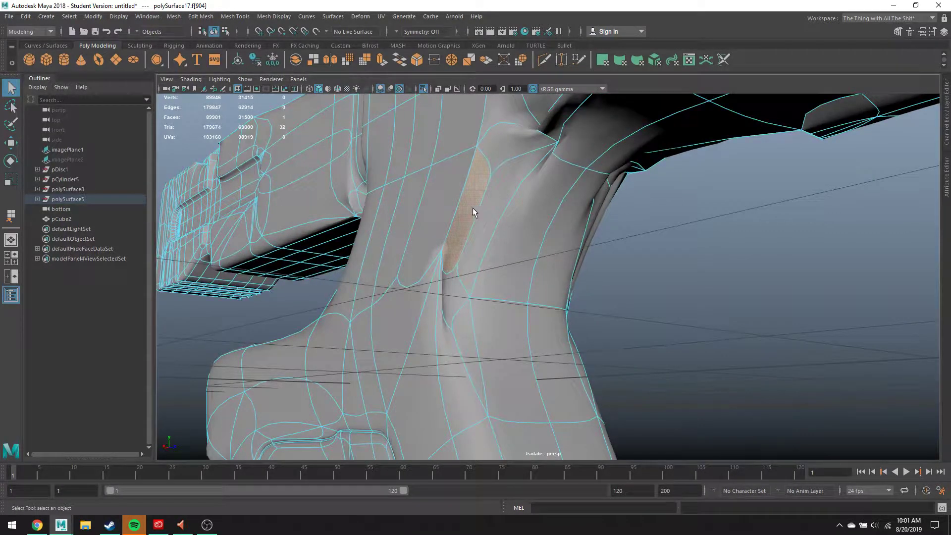
key(Delete)
Try to append a polygon across the open slot on this side and inspect the highlighted border edges
key(g)
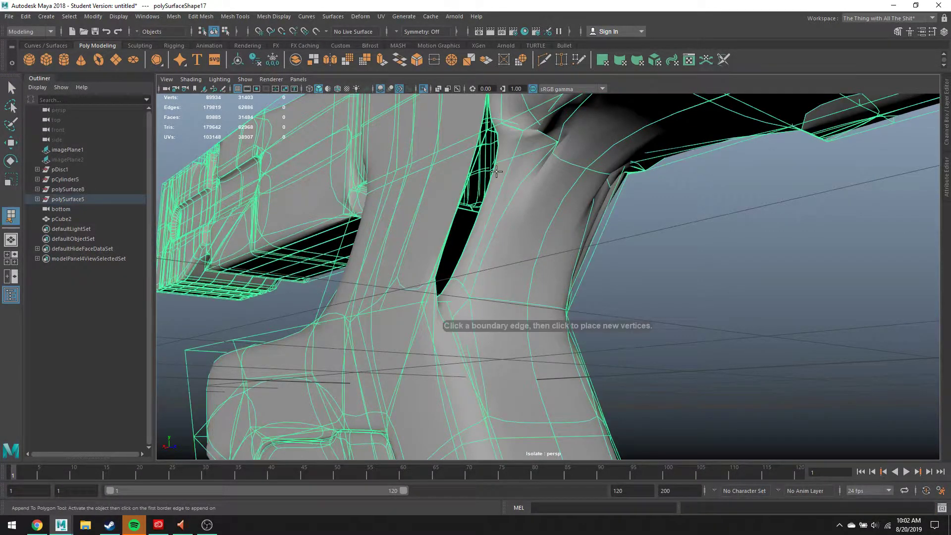
alt+middle_drag(496, 177, 485, 205)
click(453, 230)
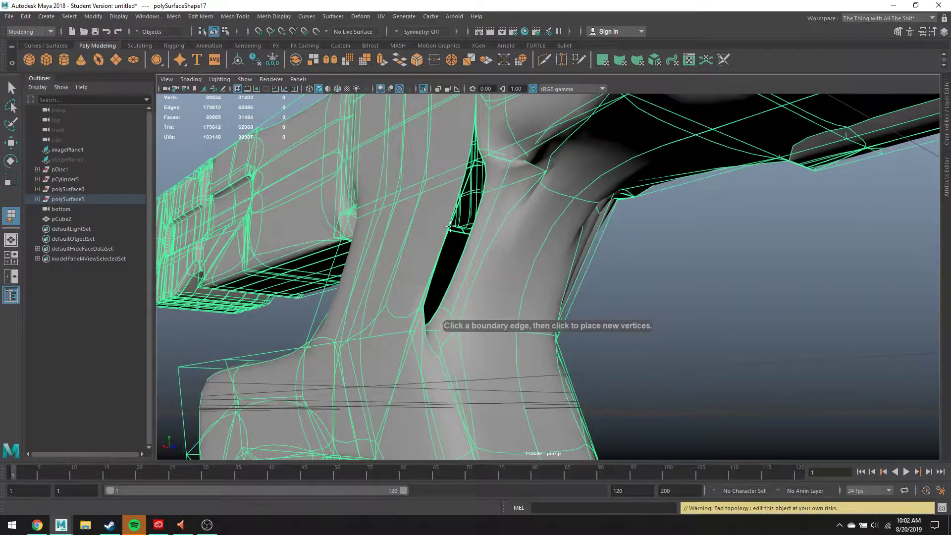
mouse_move(470, 226)
alt+mouse_down()
mouse_move(475, 218)
mouse_move(461, 217)
alt+mouse_up()
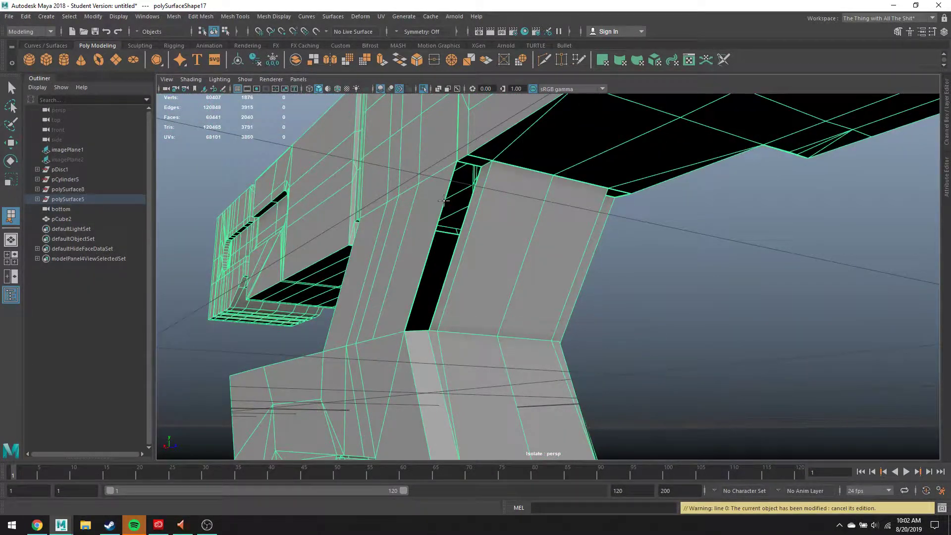
click(443, 200)
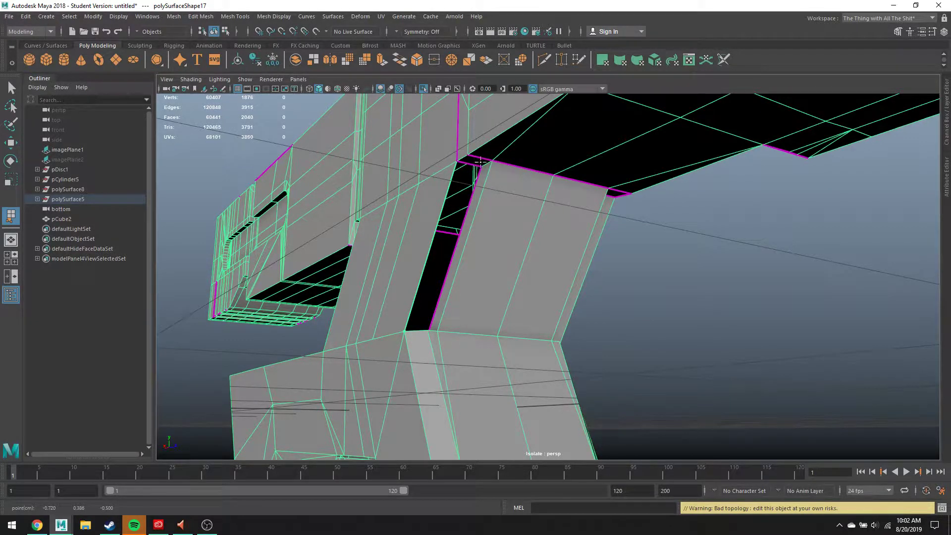
alt+drag(480, 161, 471, 149)
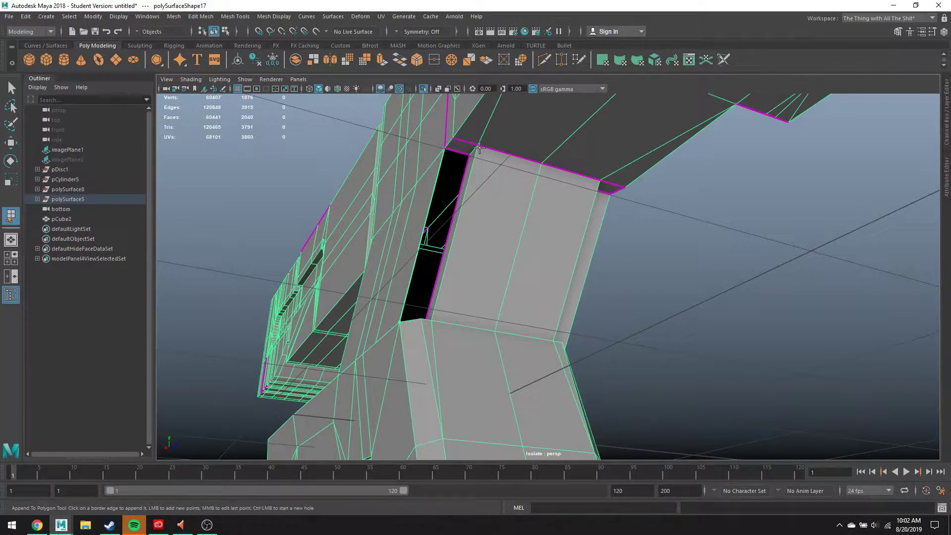
alt+drag(462, 141, 498, 186)
alt+middle_drag(498, 186, 490, 293)
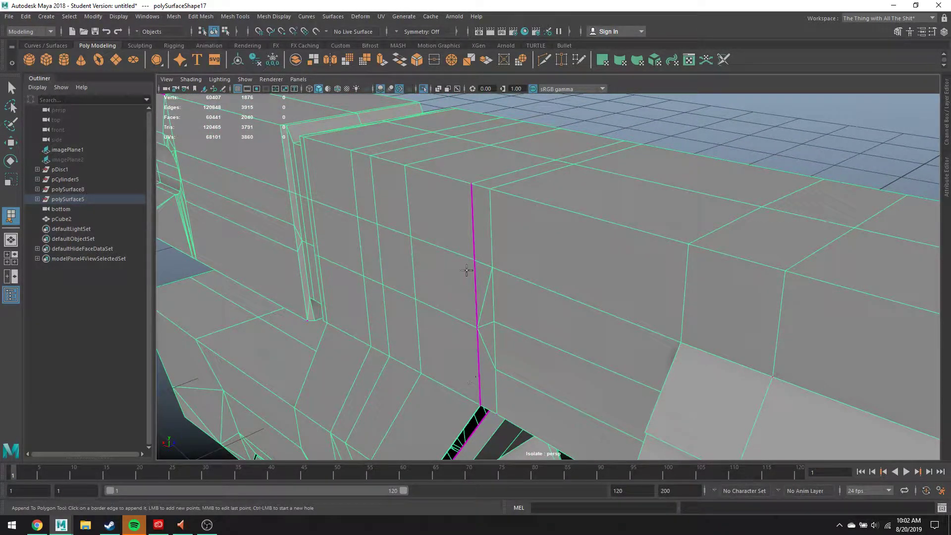
key(q)
Test the vertices on the body's vertical seam above the slot by moving one, and undo the move
right_drag(477, 188, 465, 189)
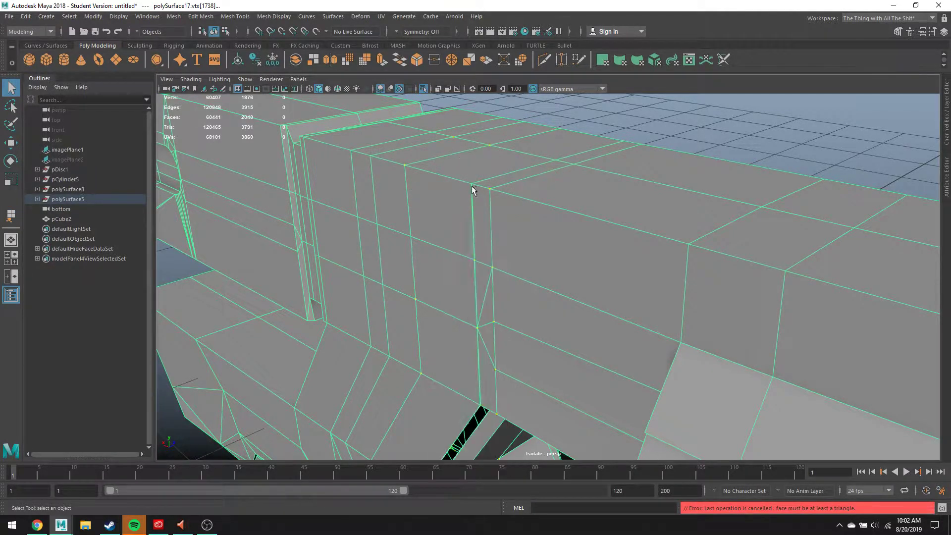
click(469, 181)
click(474, 192)
key(3)
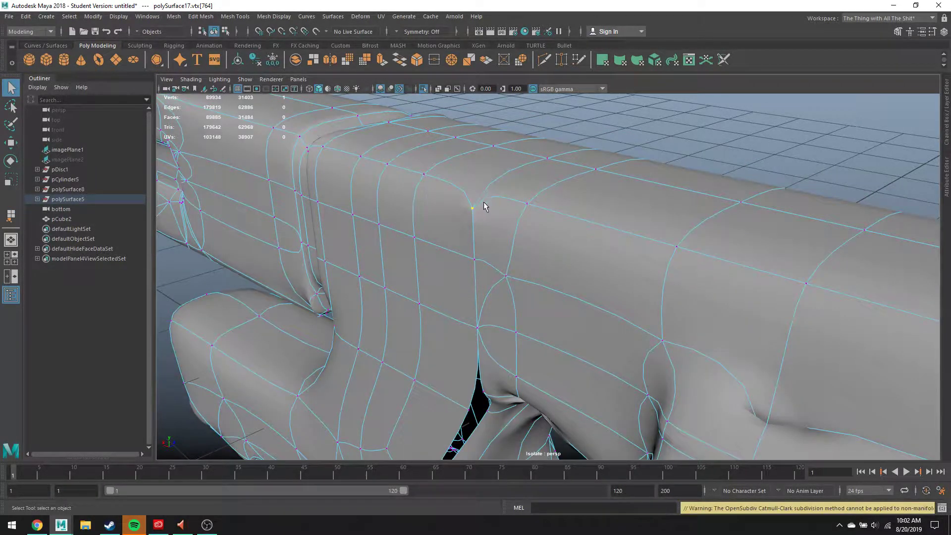
key(1)
click(475, 259)
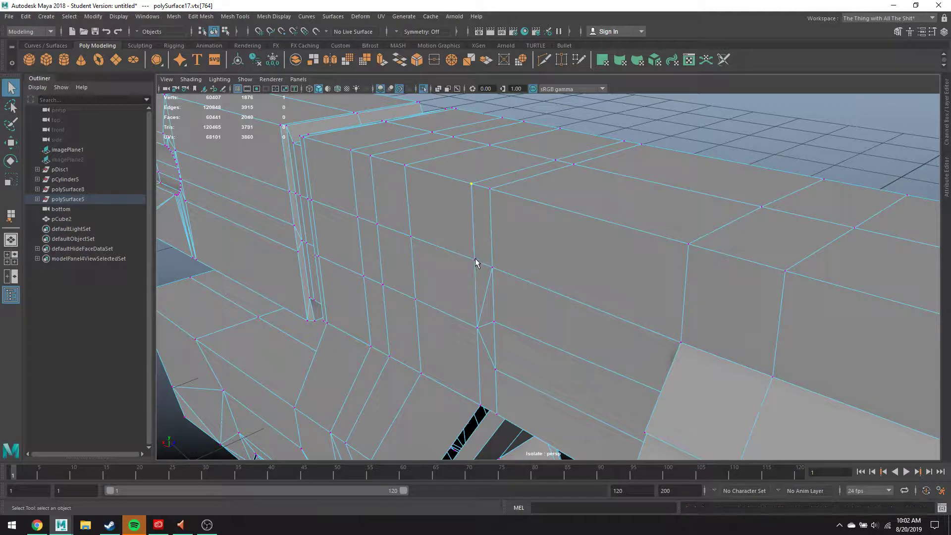
key(w)
mouse_move(455, 247)
mouse_down()
mouse_move(436, 230)
mouse_move(505, 233)
mouse_move(488, 212)
mouse_move(474, 215)
mouse_move(482, 237)
mouse_up()
key(ctrl+z)
key(q)
Merge the overlapping vertices along the vertical seam above the slot and check the result in smooth preview
key(4)
click(453, 62)
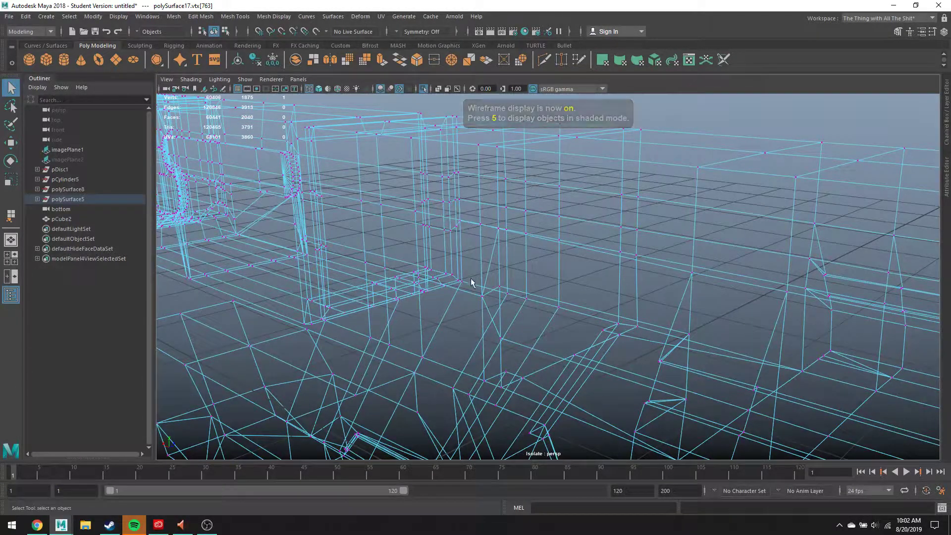
drag(471, 280, 486, 310)
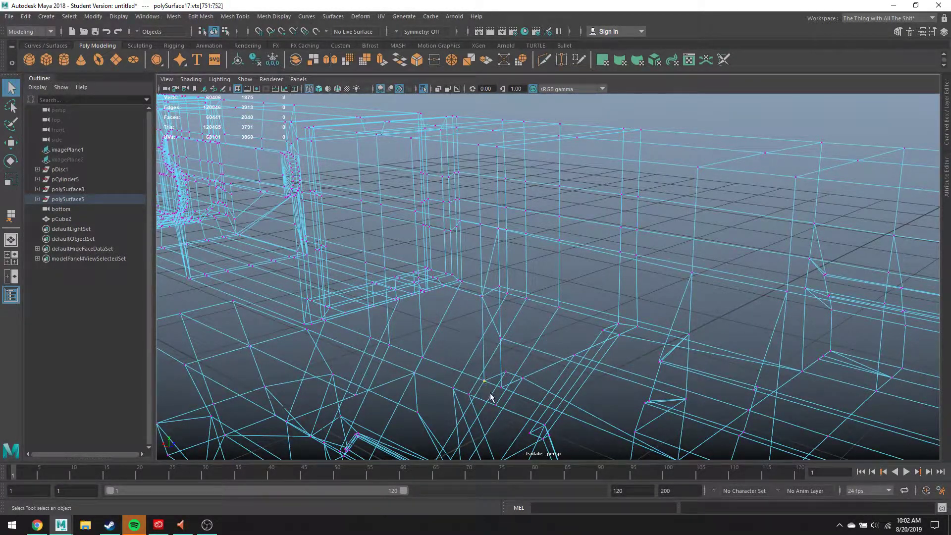
key(3)
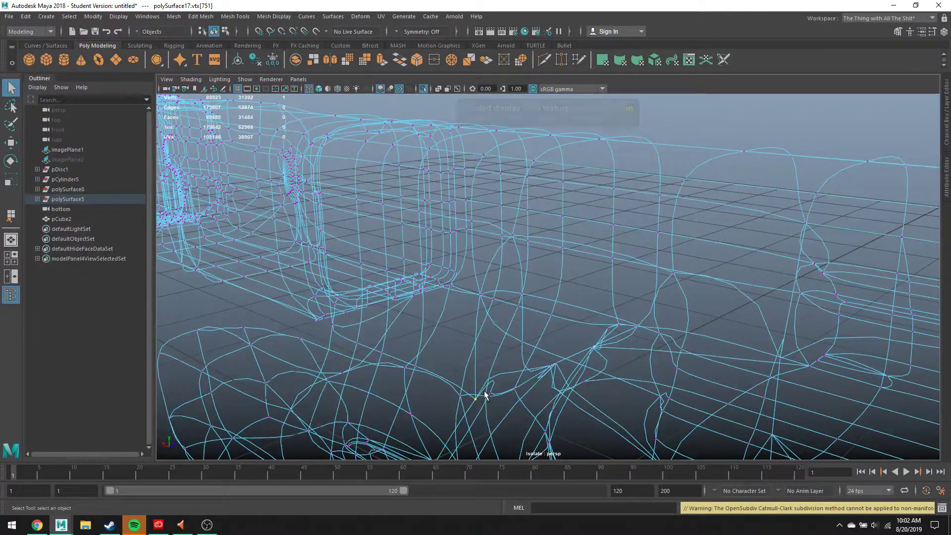
key(5)
scroll(484, 384, up, 5)
mouse_move(534, 343)
alt+mouse_down()
mouse_move(475, 306)
mouse_move(484, 304)
mouse_move(461, 314)
mouse_move(485, 214)
mouse_move(619, 228)
mouse_move(624, 214)
alt+mouse_up()
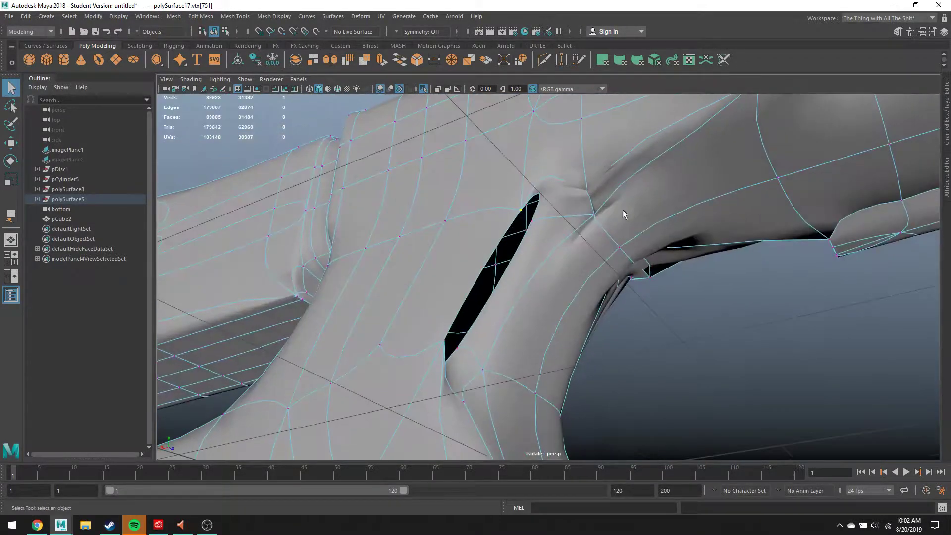
Fill the open slot along the upper grip with Append to Polygon between its two long border edges
alt+middle_drag(597, 249, 567, 303)
scroll(567, 303, down, 2)
key(1)
alt+drag(567, 304, 548, 266)
click(505, 349)
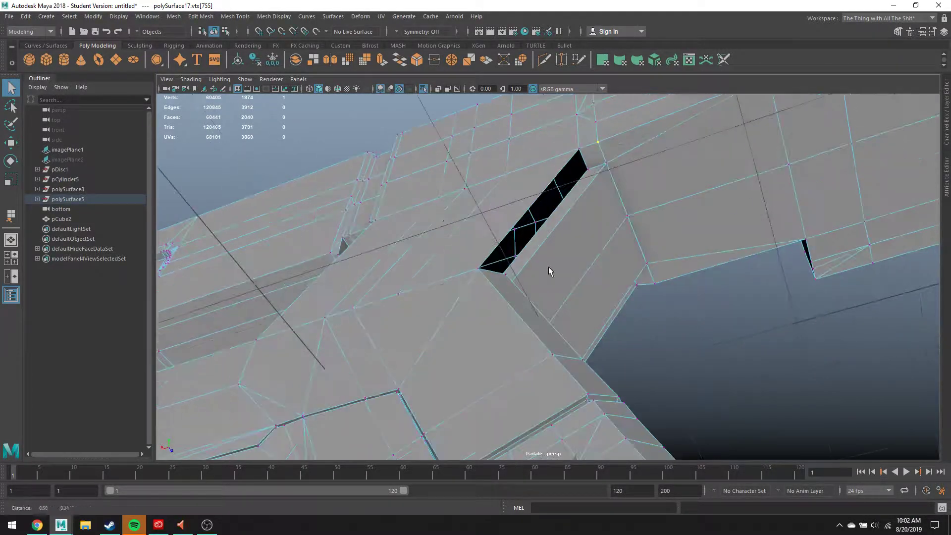
click(246, 17)
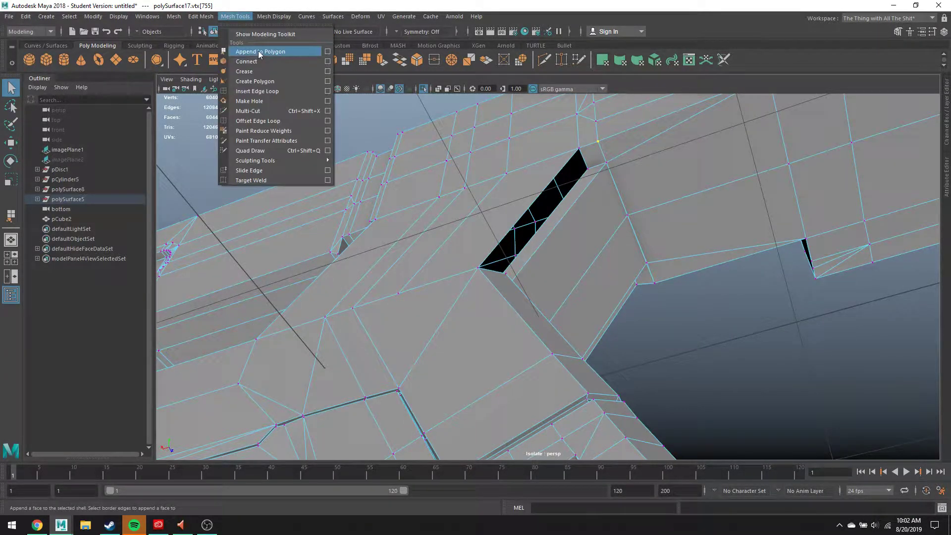
mouse_move(174, 18)
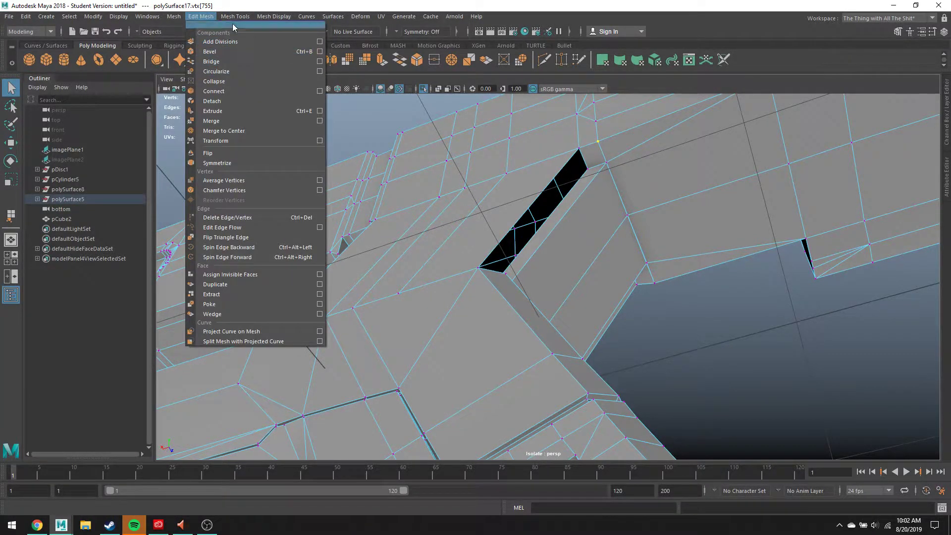
mouse_move(235, 17)
click(247, 44)
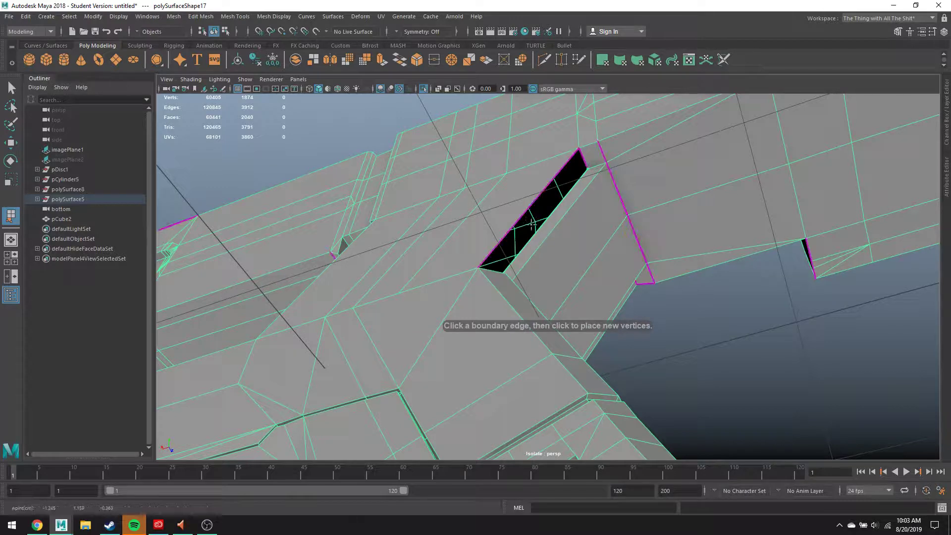
click(531, 224)
click(522, 215)
key(Return)
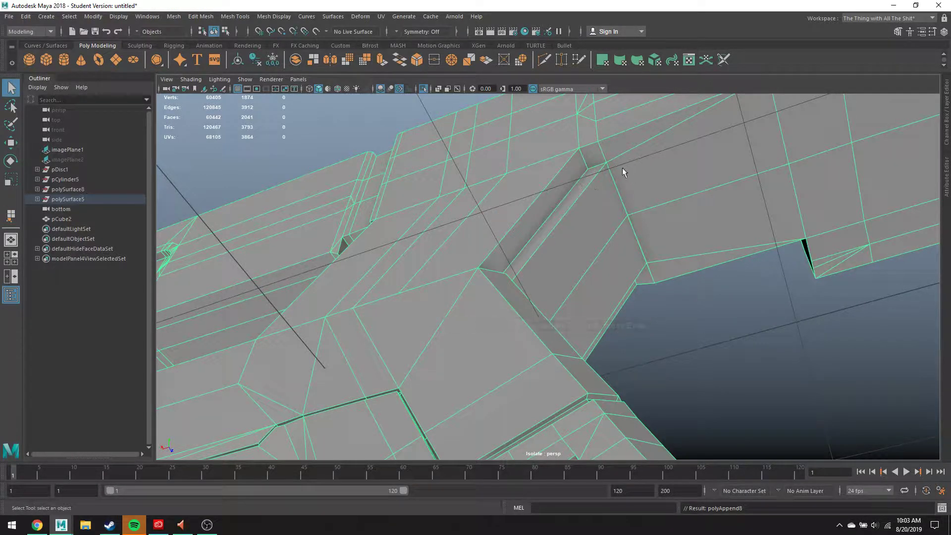
Examine the vertices at the upper corner of the filled grip slot in smooth preview and wireframe display
right_drag(622, 168, 585, 159)
key(3)
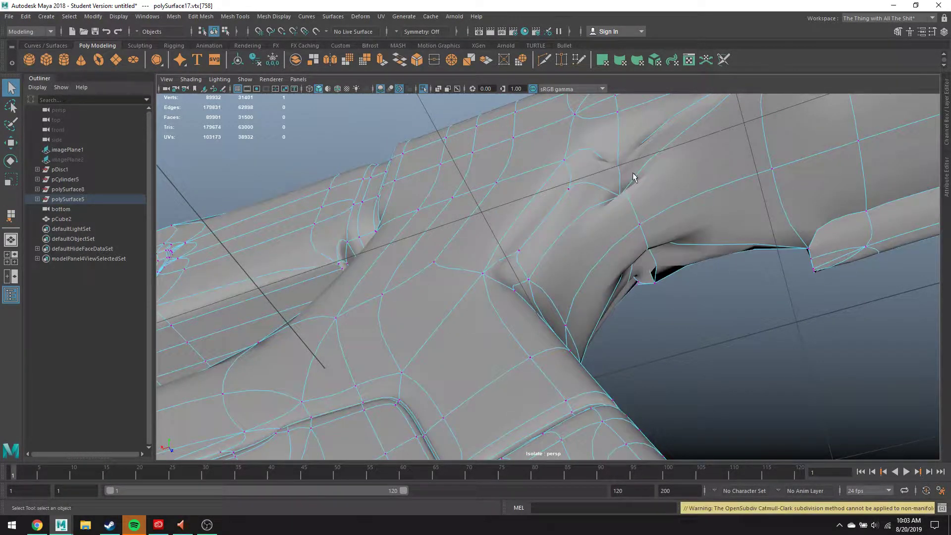
key(1)
key(4)
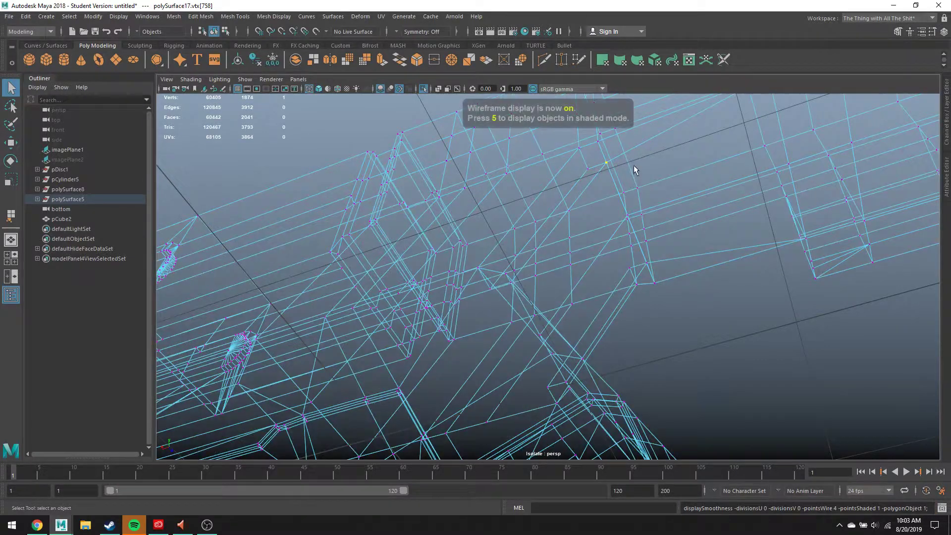
alt+drag(634, 165, 623, 261)
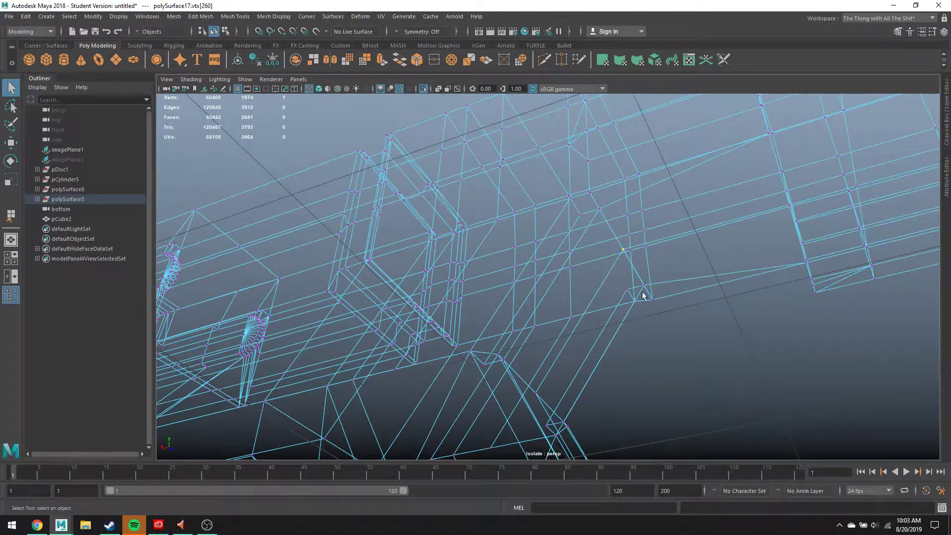
alt+drag(642, 293, 634, 270)
drag(632, 262, 643, 274)
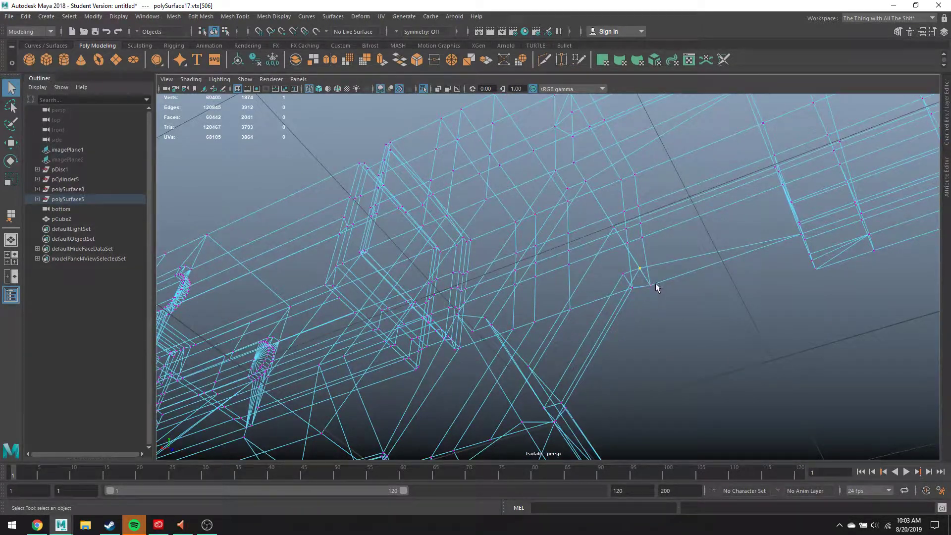
key(3)
key(5)
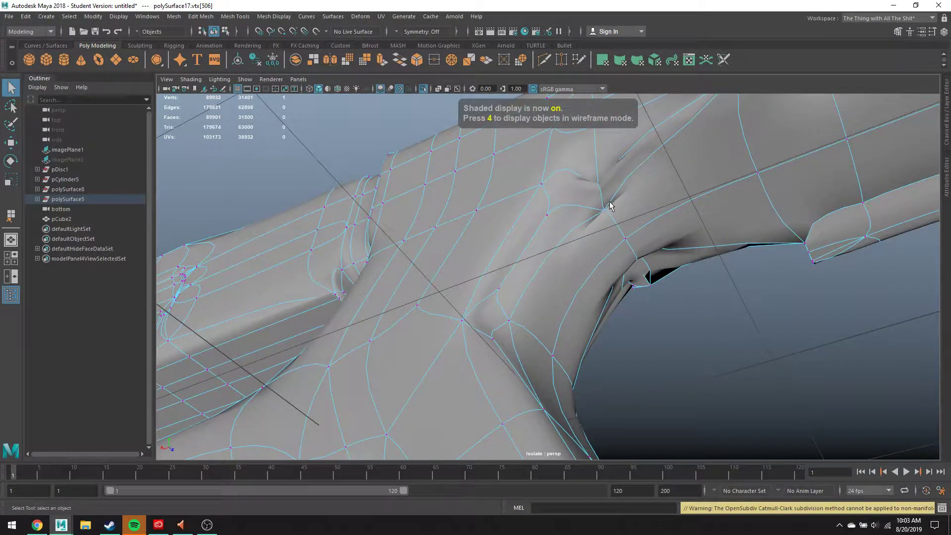
Examine the pinched corner where the grip meets the underside of the body from several angles in shaded smooth preview
mouse_move(610, 206)
alt+mouse_down()
mouse_move(647, 276)
mouse_move(620, 221)
alt+mouse_up()
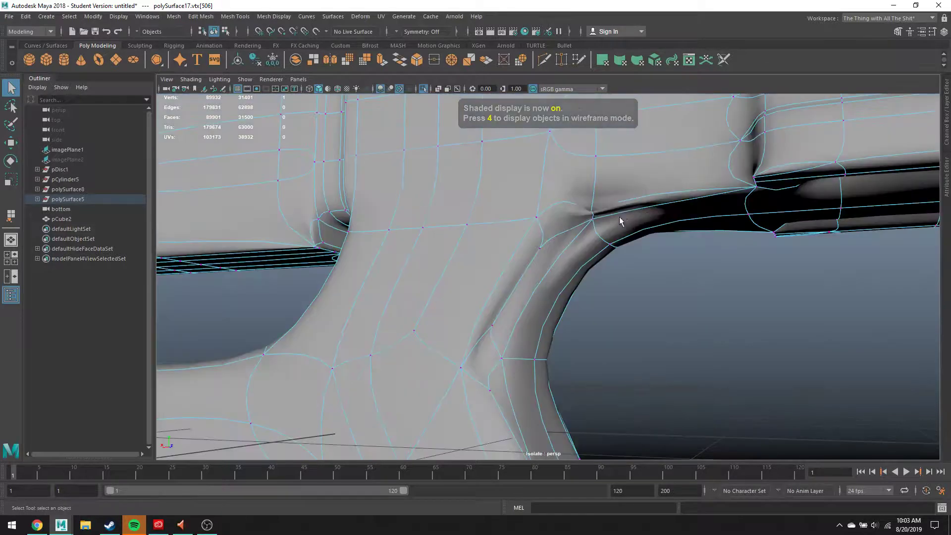
scroll(619, 217, down, 2)
right_drag(618, 216, 598, 217)
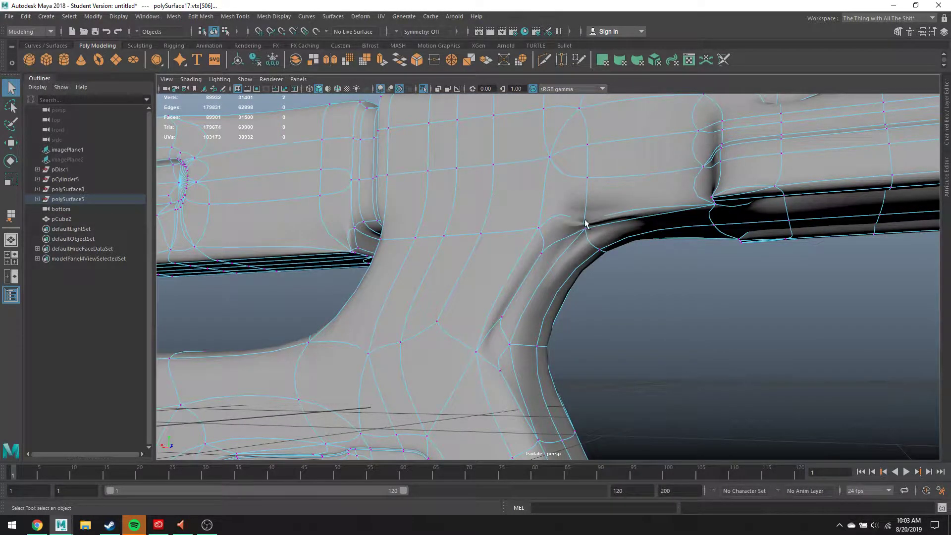
click(586, 221)
key(f)
scroll(593, 198, up, 5)
alt+middle_drag(590, 174, 554, 315)
alt+drag(651, 281, 701, 324)
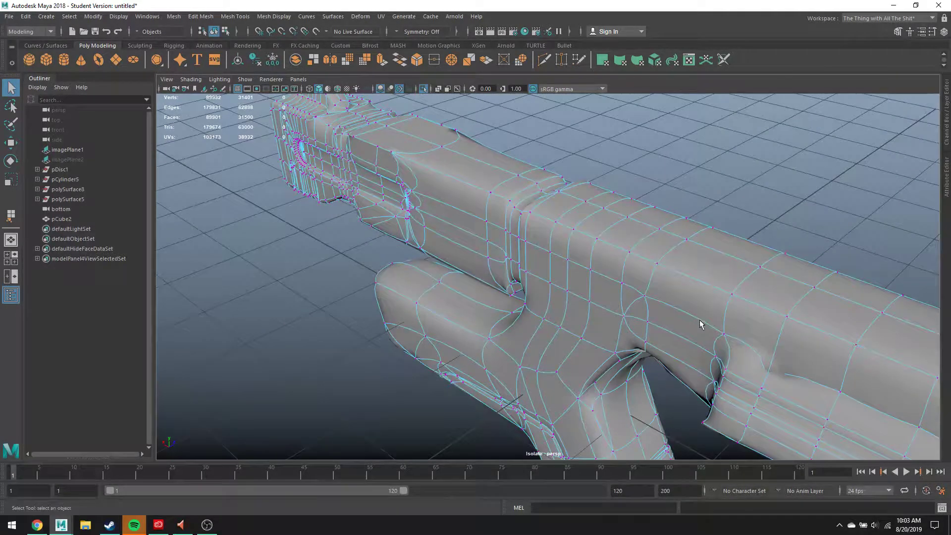
Try deleting two side faces above the front lower rail, and undo the deletion
right_drag(785, 252, 786, 276)
click(788, 351)
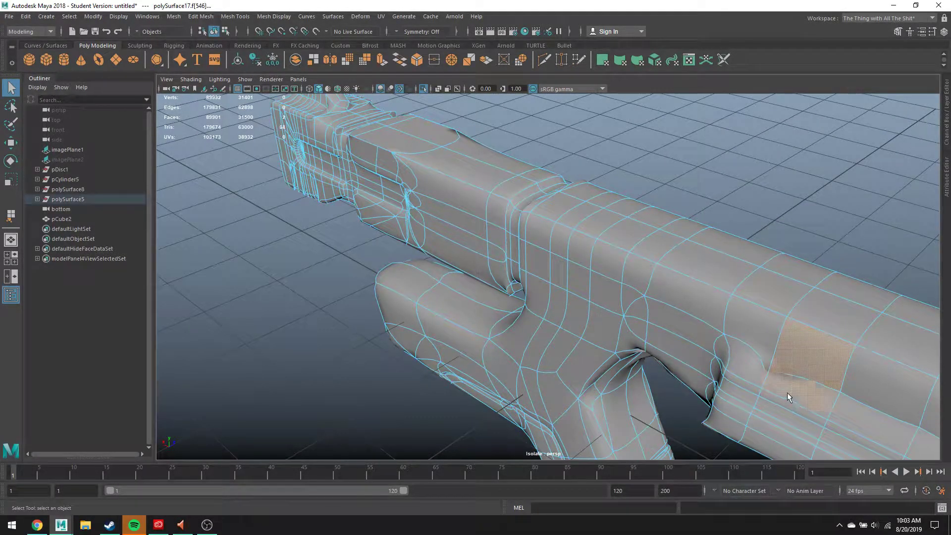
key(Delete)
alt+right_drag(826, 373, 694, 272)
key(ctrl+z)
key(ctrl+z)
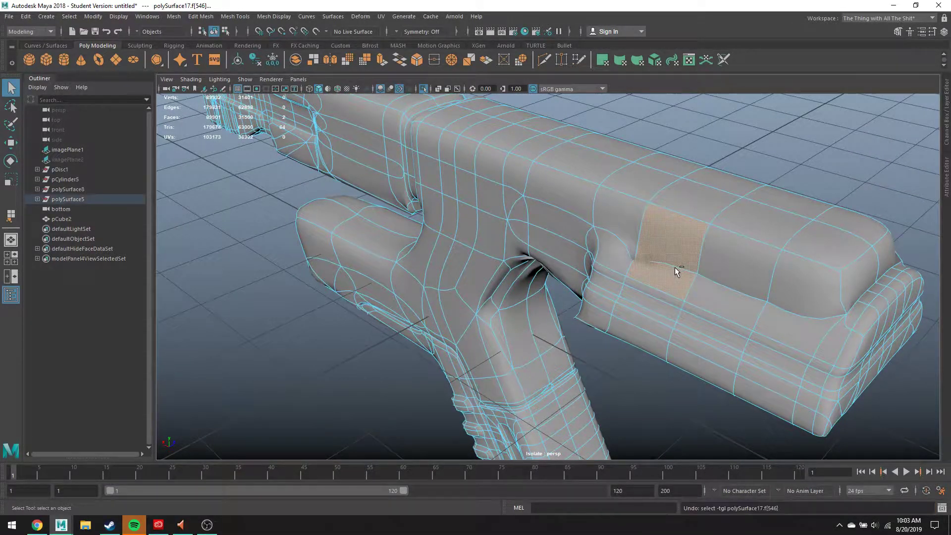
Delete the two side faces above the front rail to look inside the body, and undo the deletion
alt+drag(614, 276, 646, 259)
alt+drag(364, 281, 700, 242)
scroll(659, 246, up, 5)
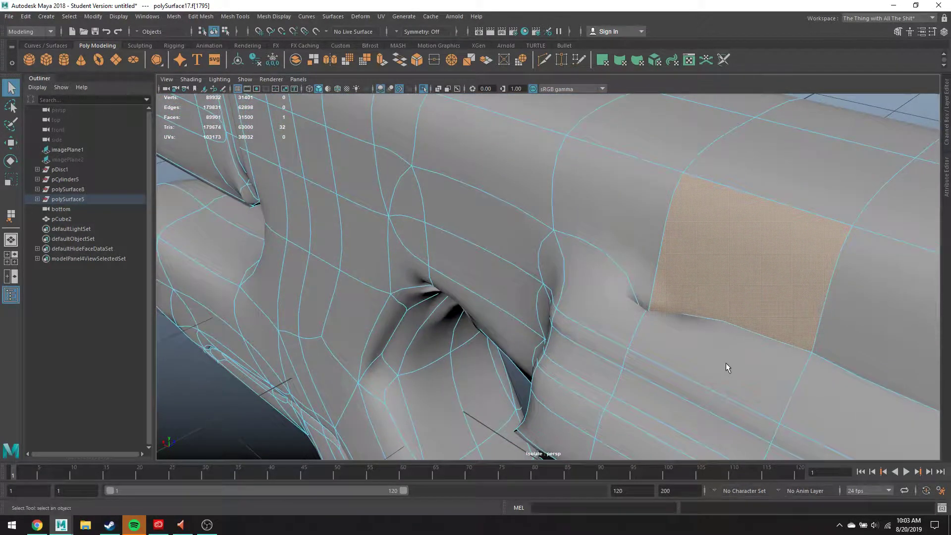
shift+click(726, 362)
key(Delete)
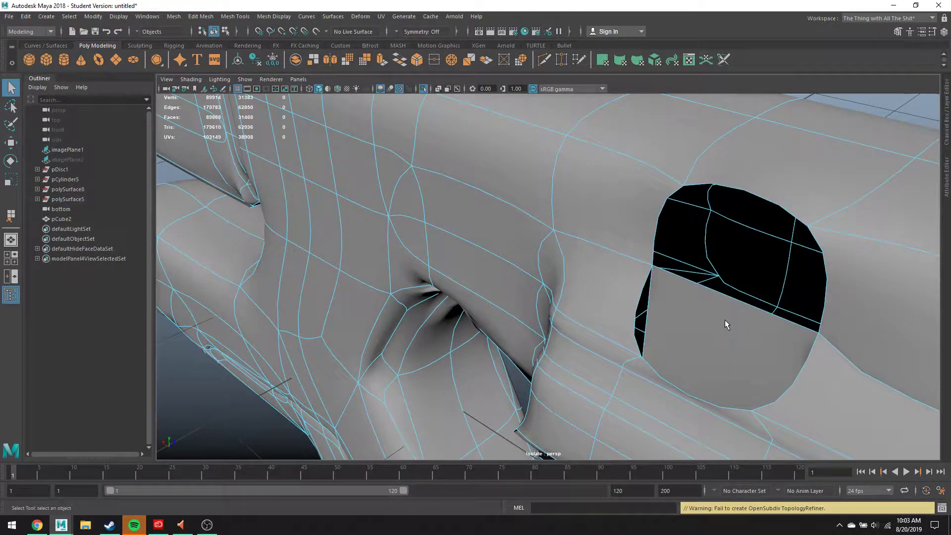
alt+drag(722, 318, 641, 215)
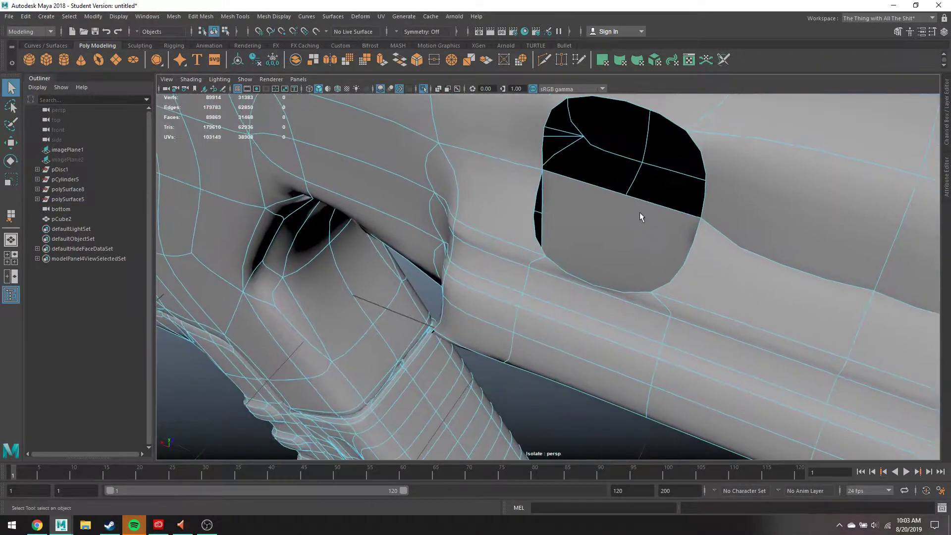
alt+drag(699, 252, 763, 267)
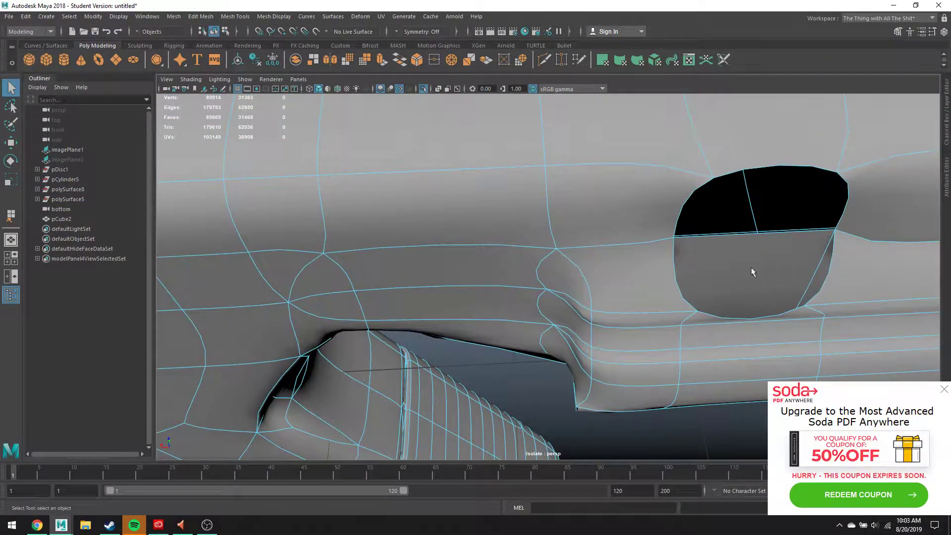
click(944, 389)
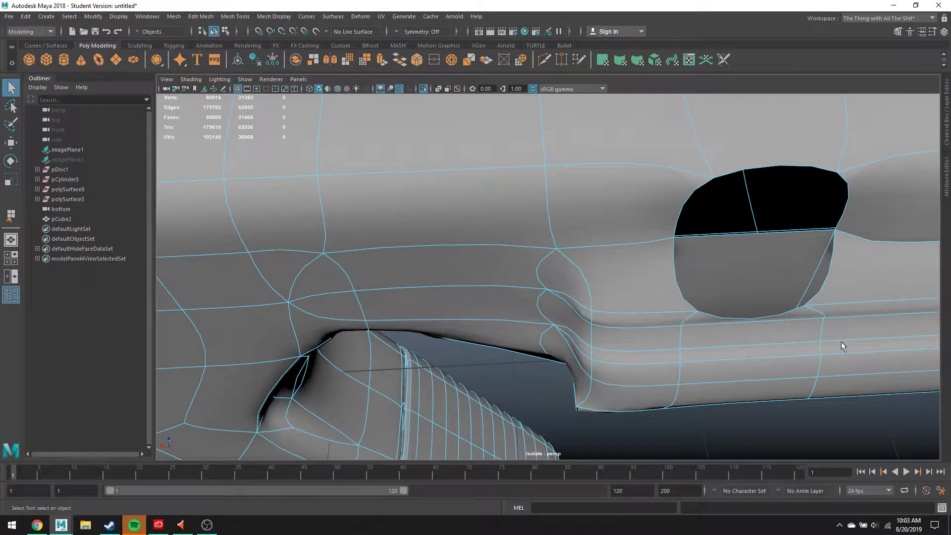
key(ctrl+z)
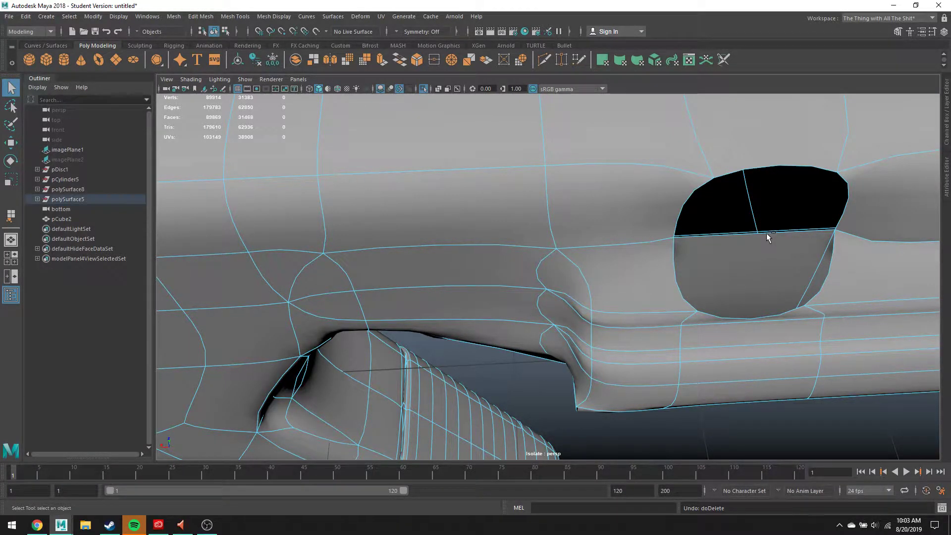
key(ctrl+z)
Delete the strip of five hidden faces forming an extra wall along one side inside the body
click(757, 277)
key(f)
alt+drag(722, 292, 803, 259)
alt+right_drag(802, 259, 680, 282)
alt+drag(680, 281, 656, 215)
alt+middle_drag(656, 215, 701, 244)
alt+drag(701, 247, 599, 230)
click(598, 232)
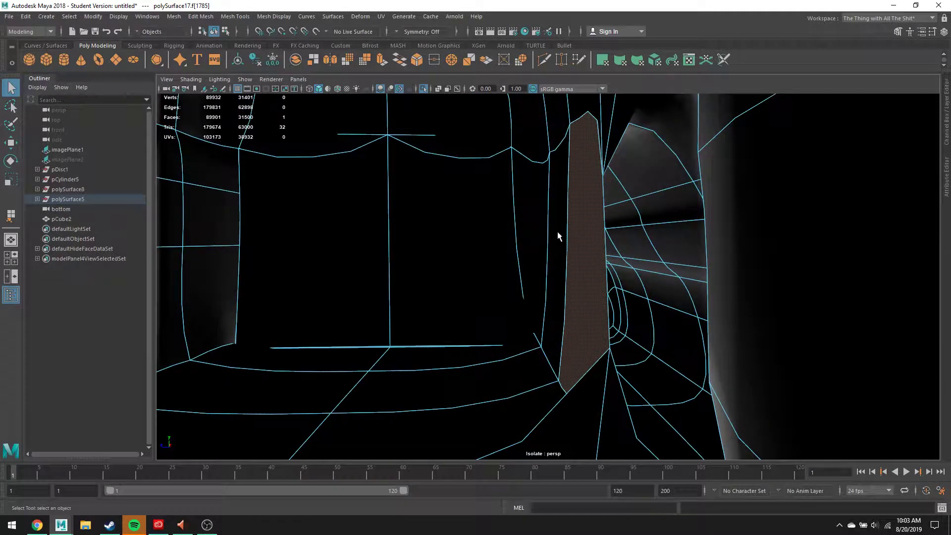
double_click(558, 237)
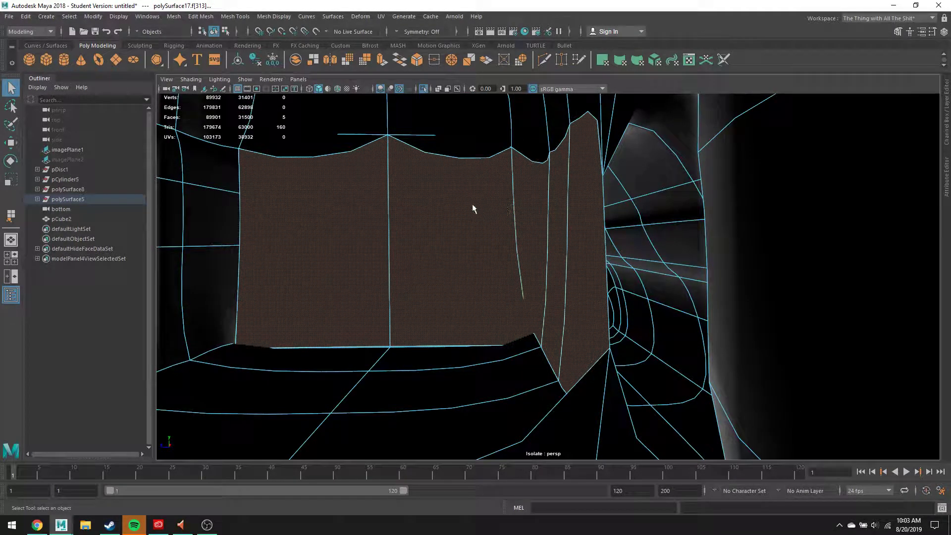
key(Delete)
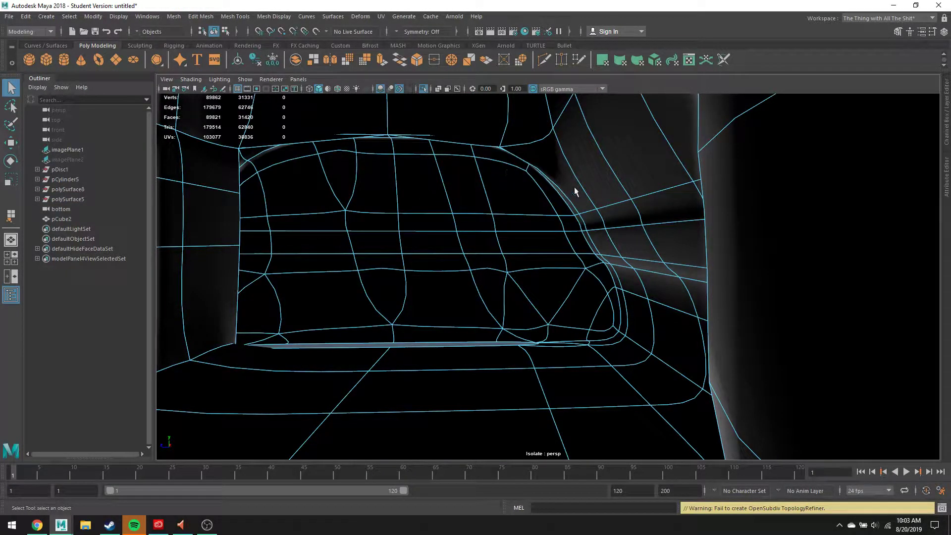
Try to delete the face loop along the lower part of the opposite inner wall, and undo it
scroll(589, 190, down, 2)
alt+drag(596, 191, 507, 211)
scroll(576, 300, down, 3)
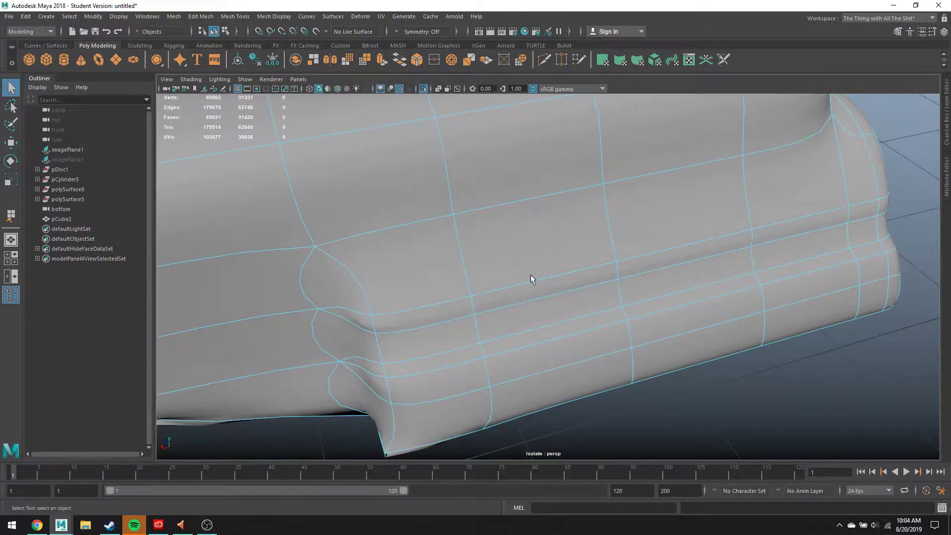
alt+drag(597, 263, 662, 251)
alt+middle_drag(446, 253, 506, 247)
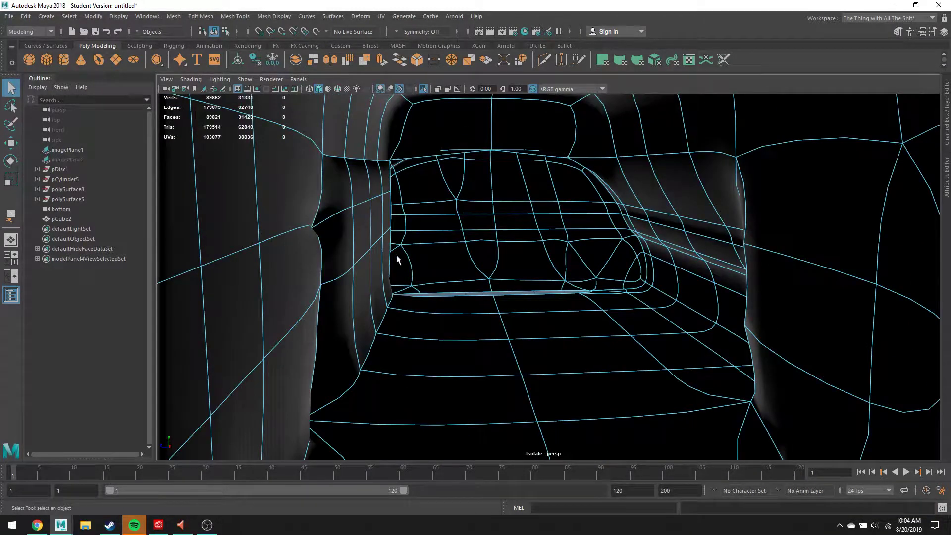
click(349, 248)
shift+double_click(360, 234)
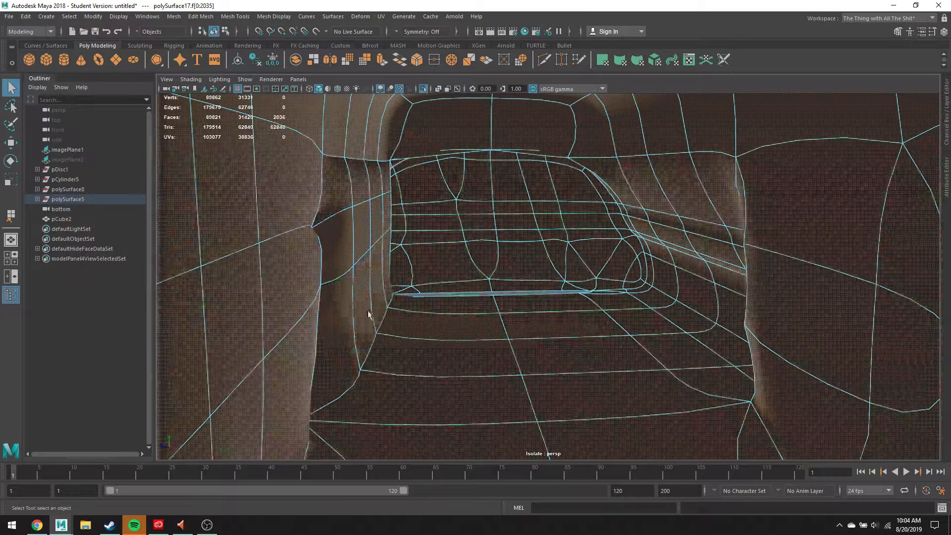
click(360, 318)
shift+double_click(341, 333)
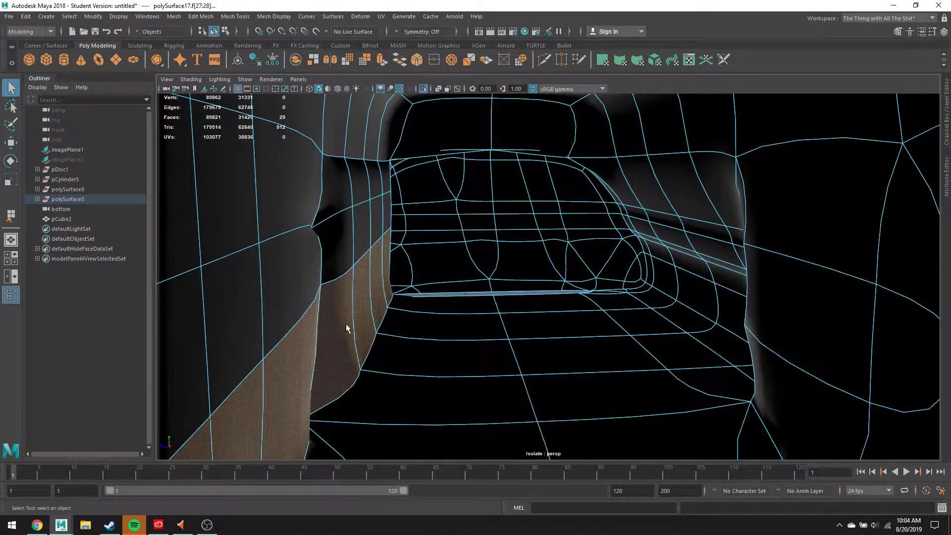
key(Delete)
key(ctrl+z)
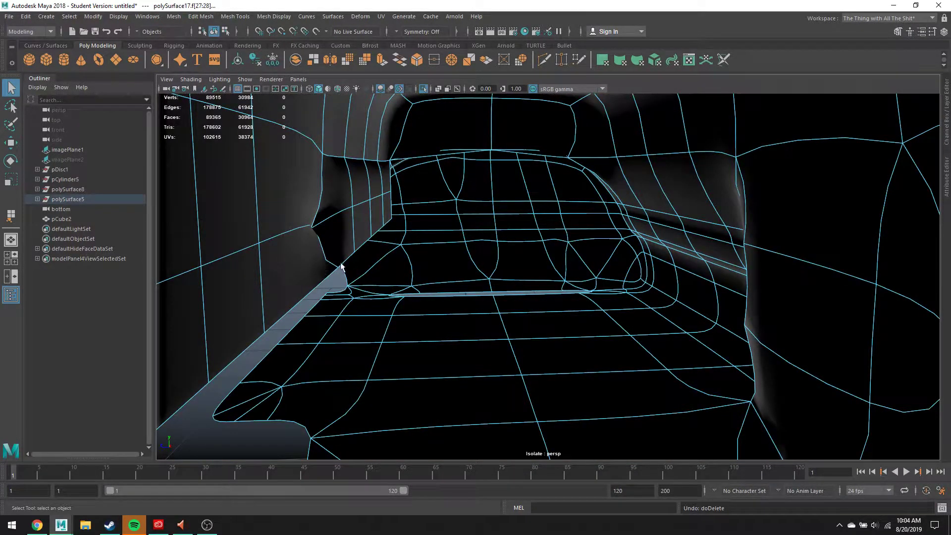
Delete only the lowest row of hidden faces on the opposite inner wall, including the leftover face at its far end
click(347, 308)
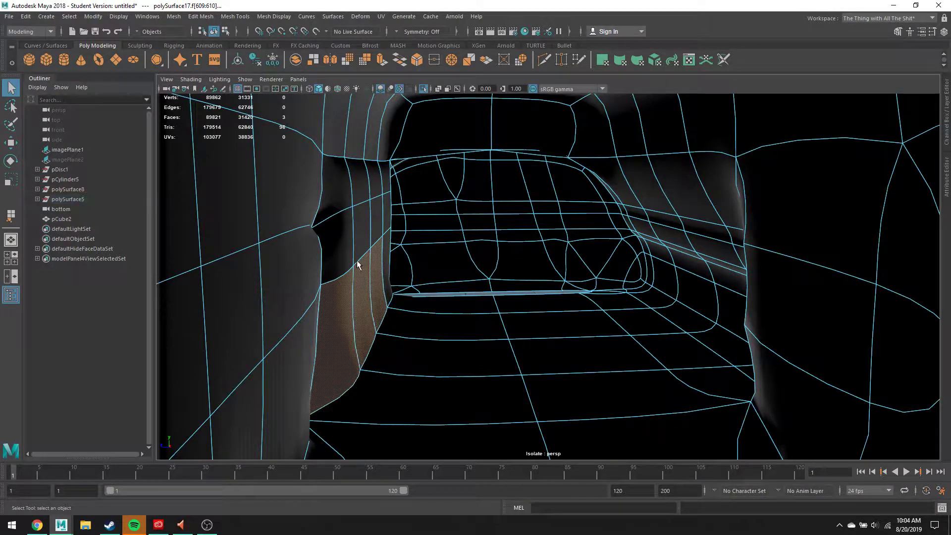
key(Delete)
mouse_move(402, 244)
alt+mouse_down()
mouse_move(384, 242)
mouse_move(395, 244)
alt+mouse_up()
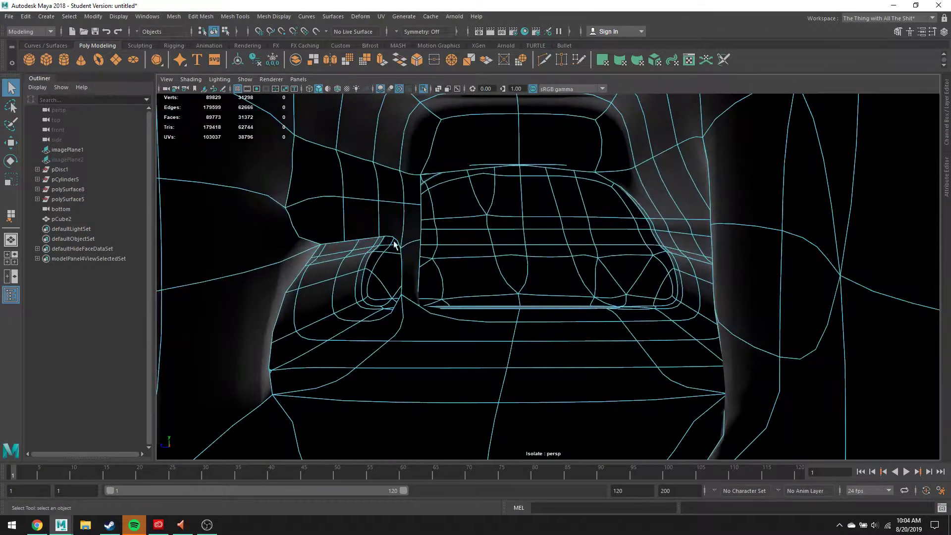
click(411, 266)
key(Delete)
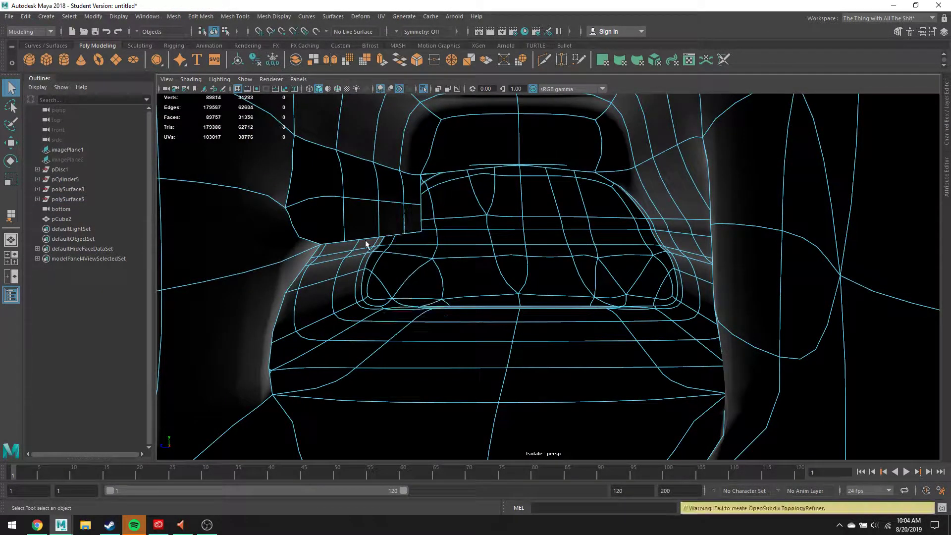
Delete the next row of hidden faces above it on the same inner wall
alt+drag(369, 232, 366, 222)
click(338, 204)
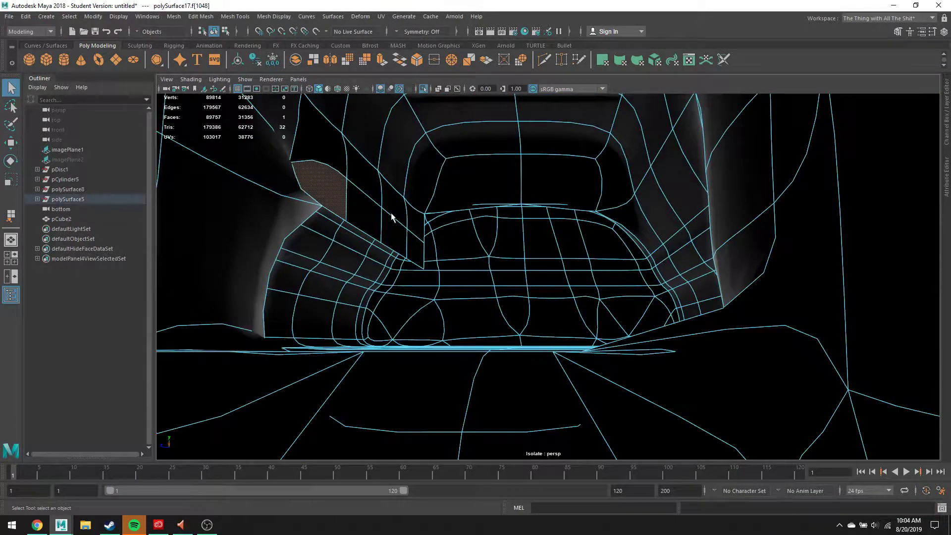
click(418, 250)
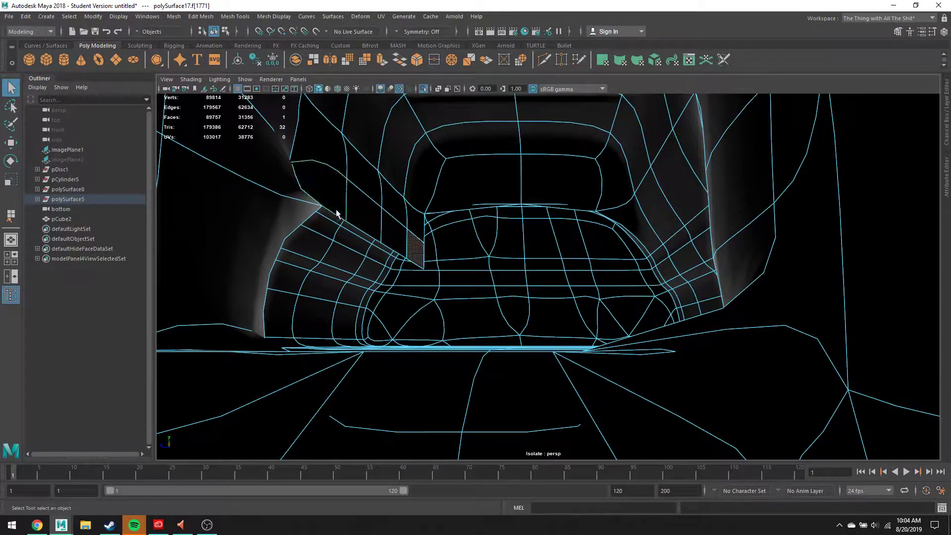
shift+click(326, 203)
key(Delete)
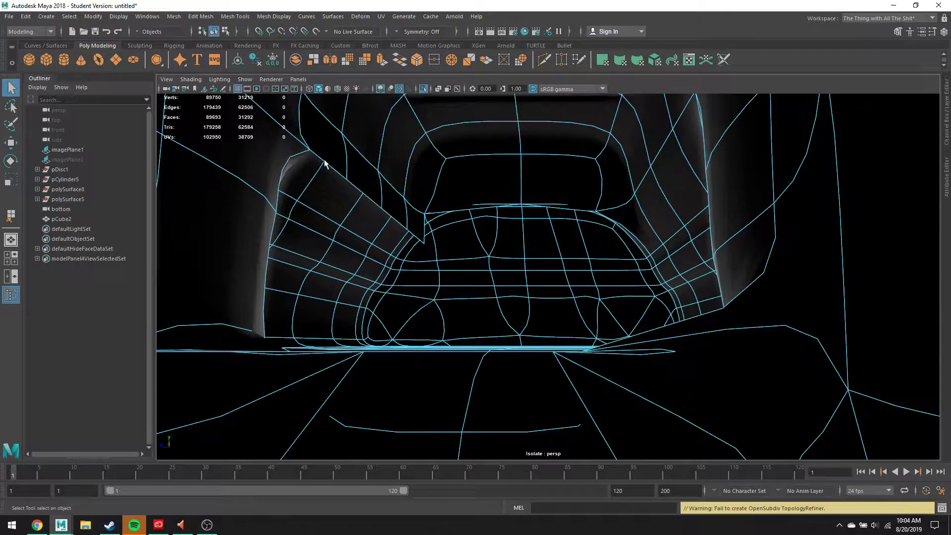
Delete the remaining upper row of hidden faces on this inner wall, including the one left in the middle
click(329, 150)
shift+click(406, 223)
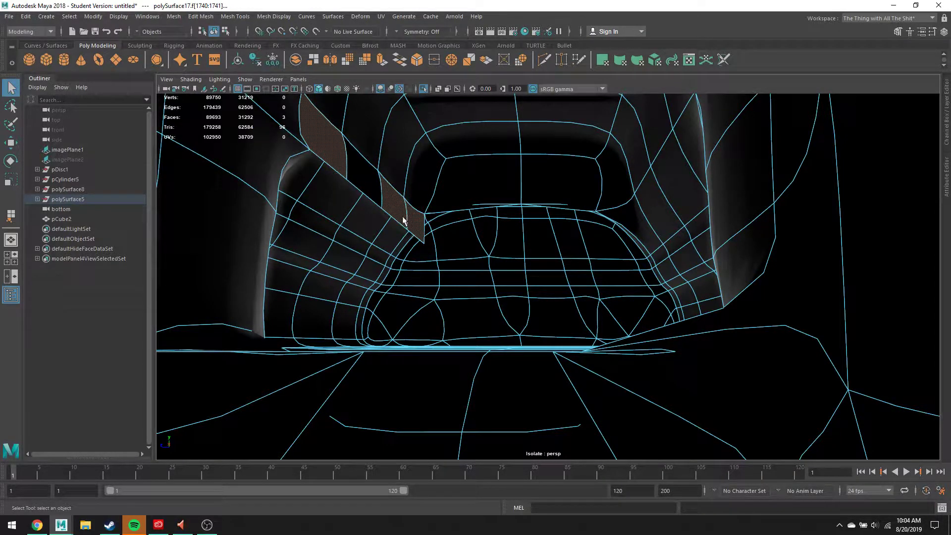
key(Delete)
click(369, 193)
key(Delete)
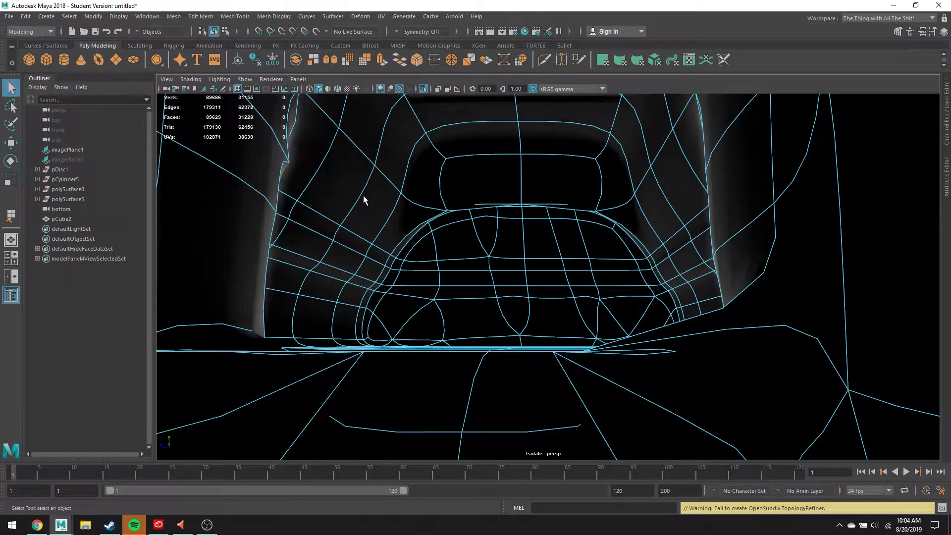
Delete the two adjoining faces at the far upper end of the body's interior
scroll(372, 212, up, 3)
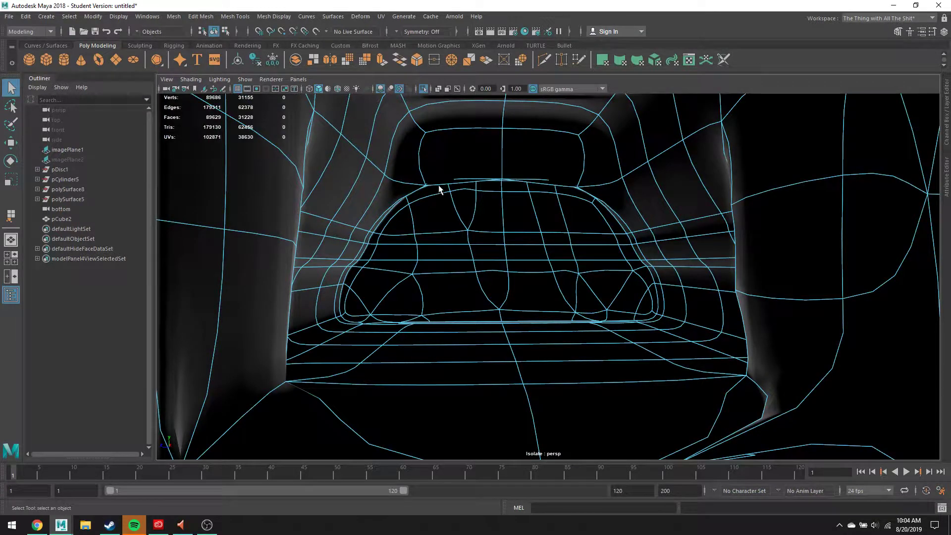
click(445, 170)
shift+click(523, 162)
key(Delete)
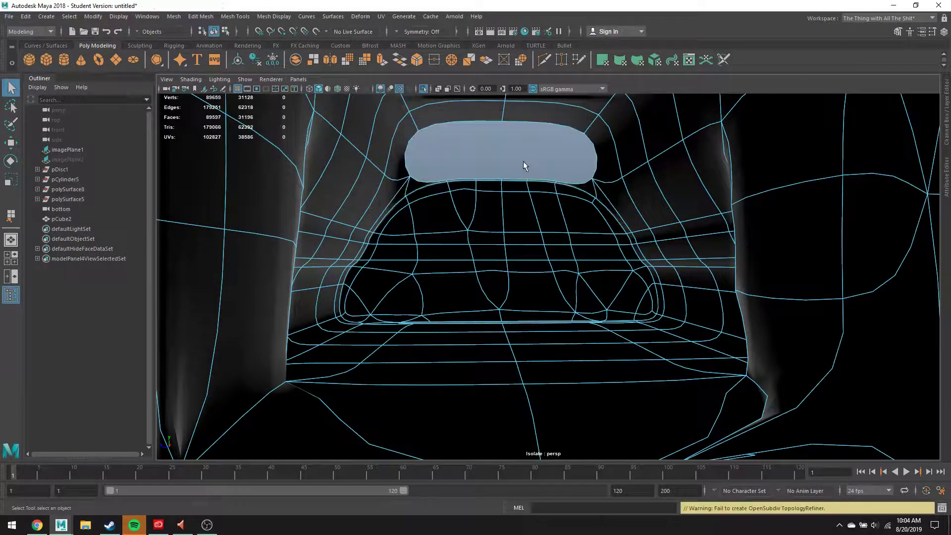
Examine the seam around the inner corner face near the body's far end, comparing unsmoothed and smoothed display
alt+drag(450, 205, 541, 183)
scroll(724, 224, down, 3)
click(620, 201)
scroll(622, 201, up, 5)
key(1)
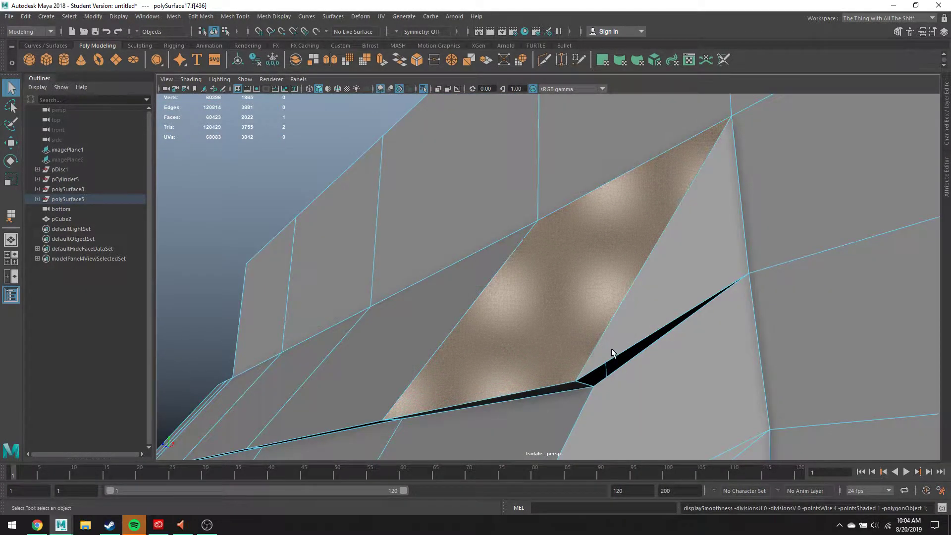
scroll(612, 351, down, 3)
scroll(611, 349, down, 1)
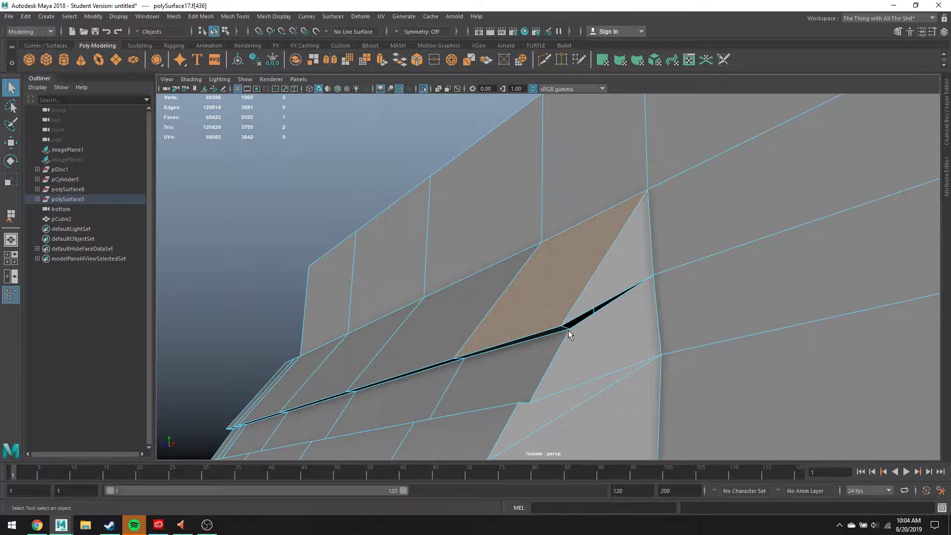
scroll(569, 330, down, 5)
key(3)
mouse_move(569, 346)
alt+mouse_down()
mouse_move(584, 357)
mouse_move(639, 357)
mouse_move(641, 340)
mouse_move(581, 332)
alt+mouse_up()
scroll(581, 332, up, 4)
Try moving the edge shared by the raised corner face and the flat side surface, and undo the move
alt+middle_drag(582, 317, 614, 236)
right_drag(613, 237, 610, 213)
click(625, 227)
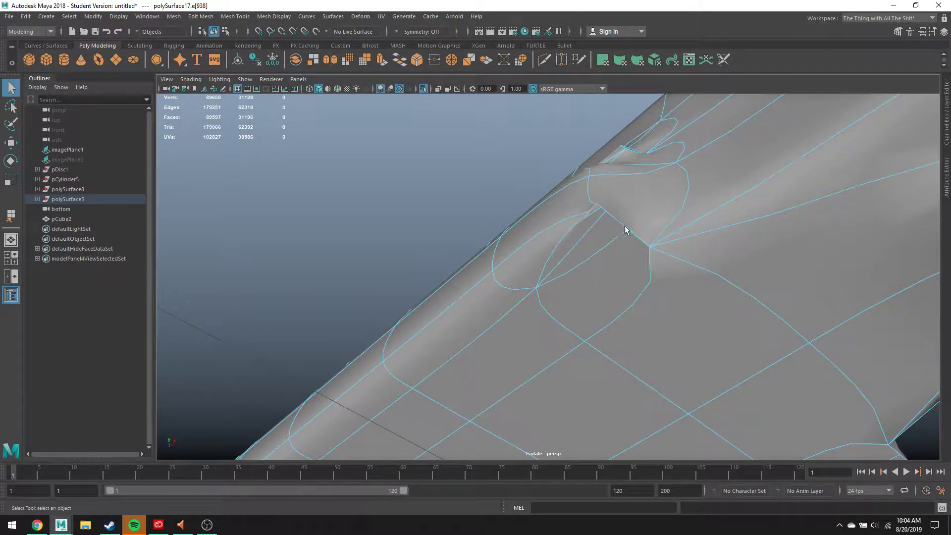
click(619, 222)
key(w)
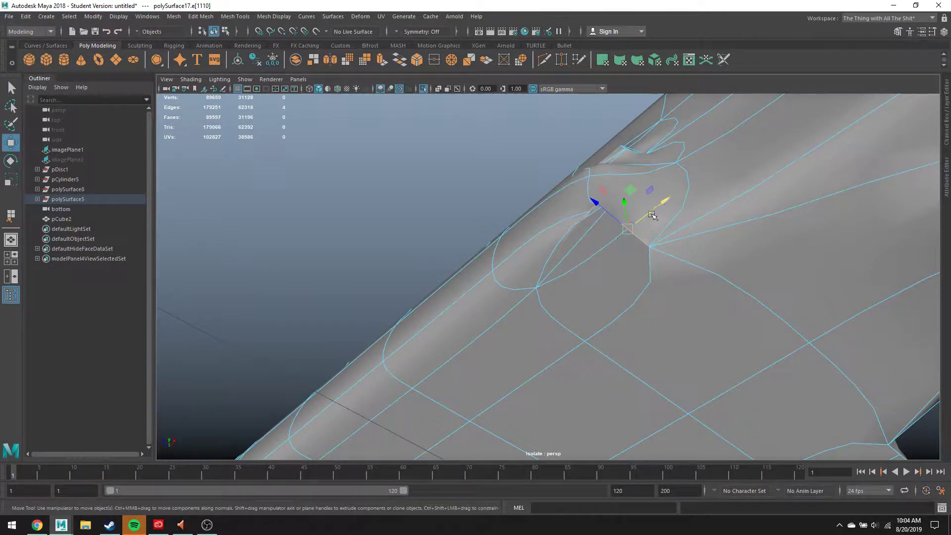
key(1)
mouse_move(652, 215)
mouse_down()
mouse_move(666, 193)
mouse_move(661, 199)
mouse_up()
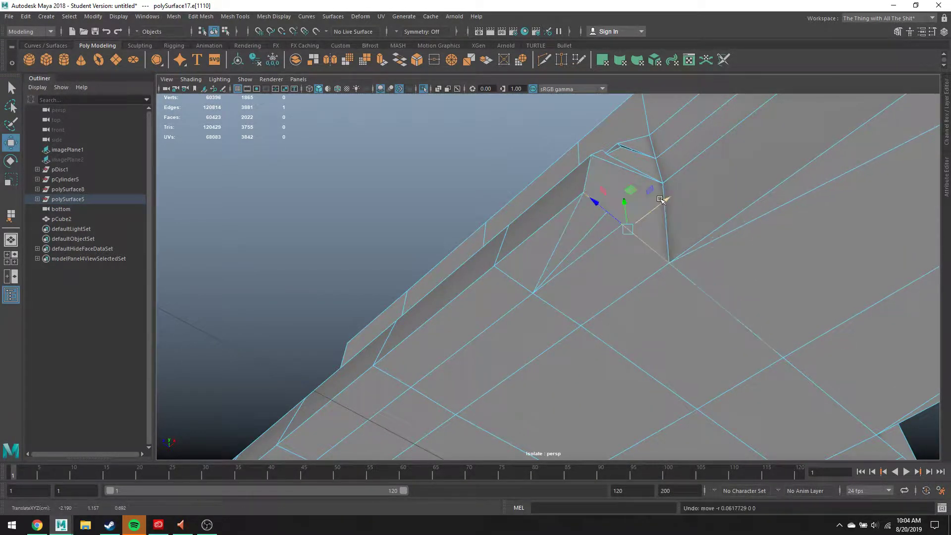
key(q)
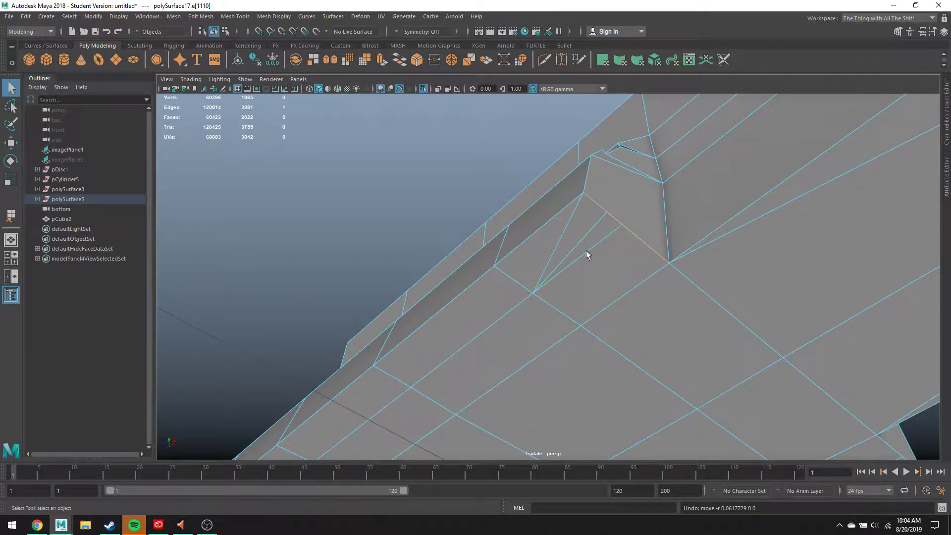
key(w)
key(q)
key(w)
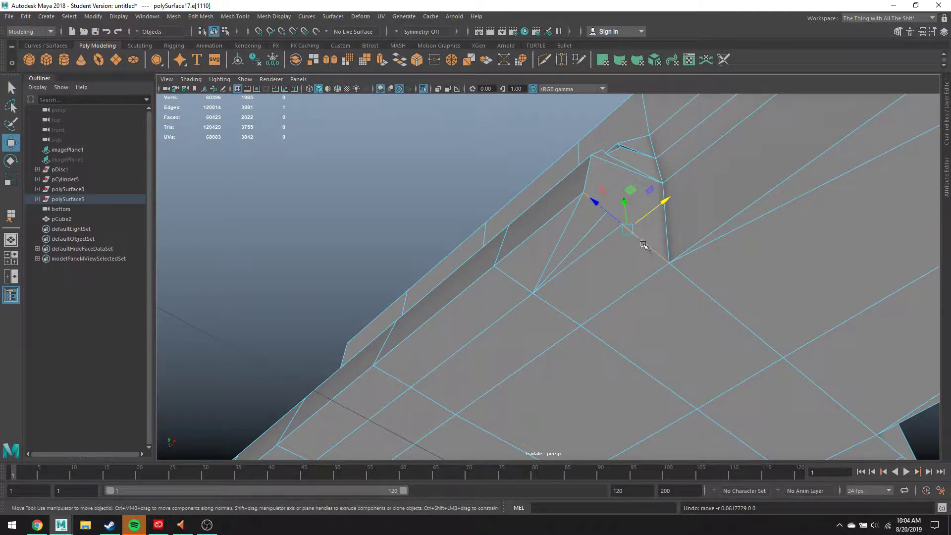
drag(646, 220, 631, 234)
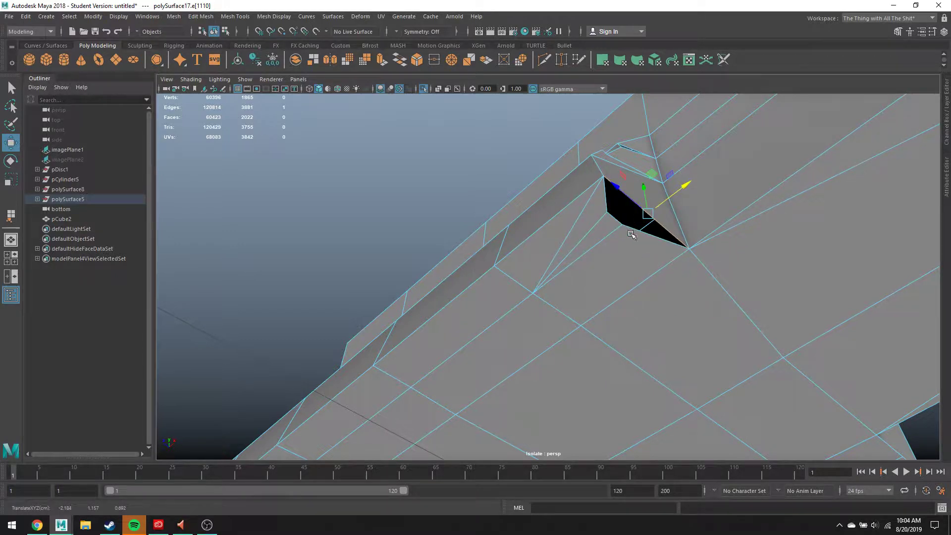
key(ctrl+z)
Delete the two short converging edges inside the face beside the raised corner and check the result in wireframe and smoothed display
right_drag(600, 228, 593, 180)
click(596, 223)
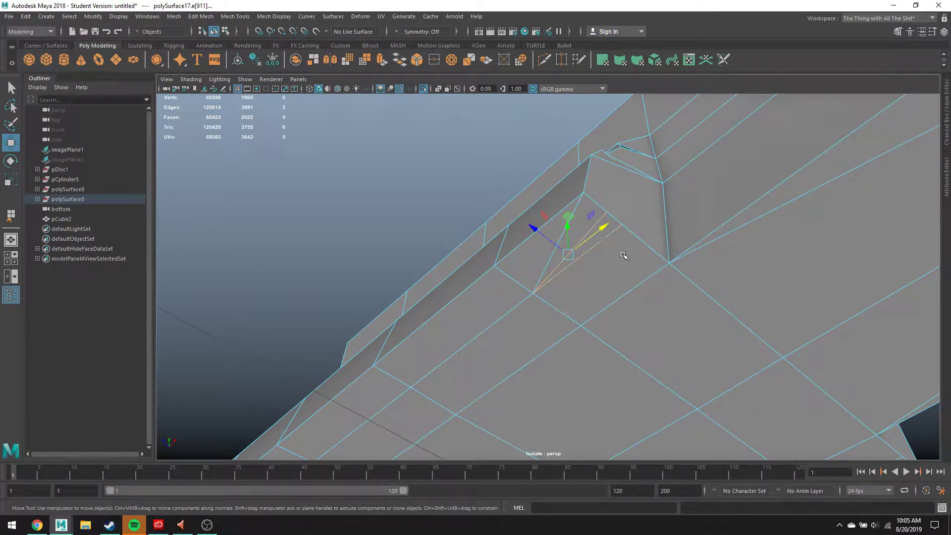
key(Delete)
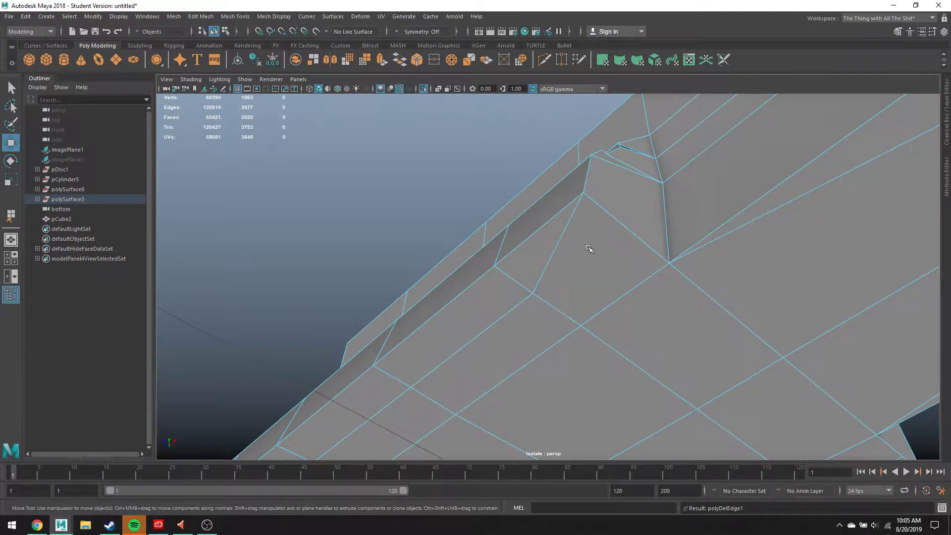
right_drag(612, 223, 589, 203)
drag(595, 198, 634, 254)
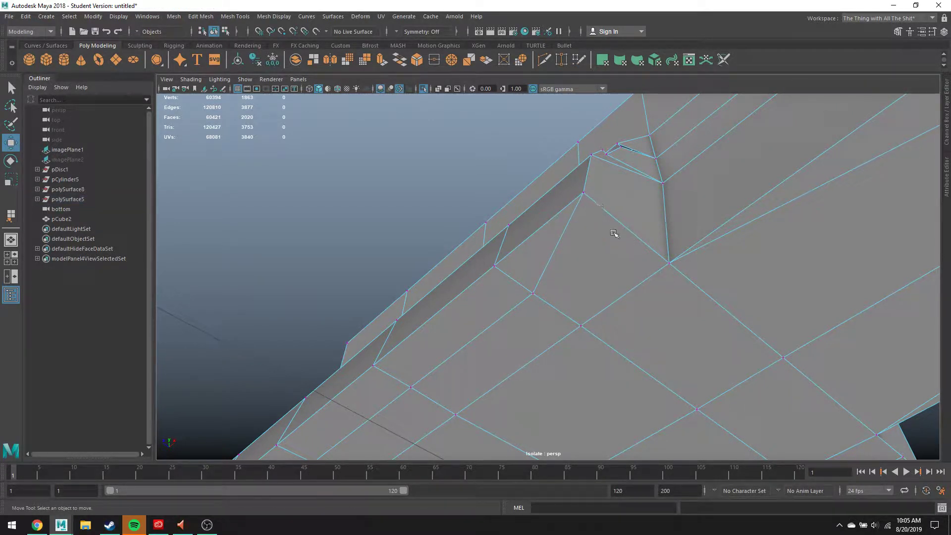
key(4)
key(5)
key(3)
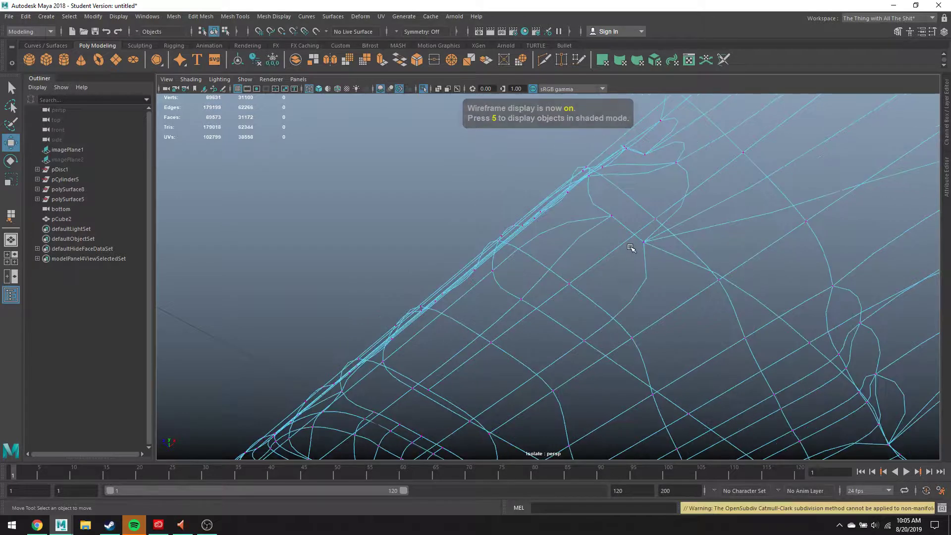
Delete the face beside the raised corner and rebuild it across the hole with the Append to Polygon tool
right_drag(627, 221, 623, 244)
click(622, 244)
key(Delete)
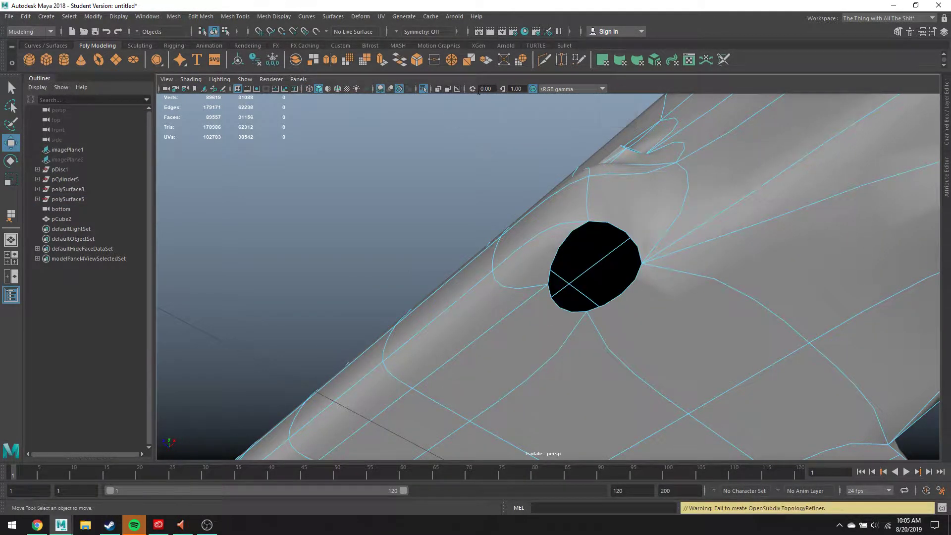
click(274, 16)
click(257, 52)
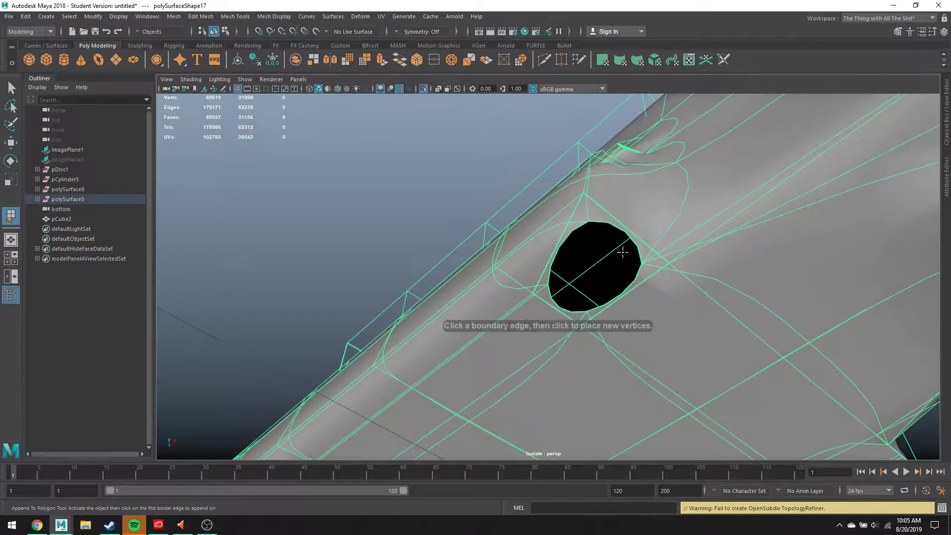
click(624, 226)
click(558, 304)
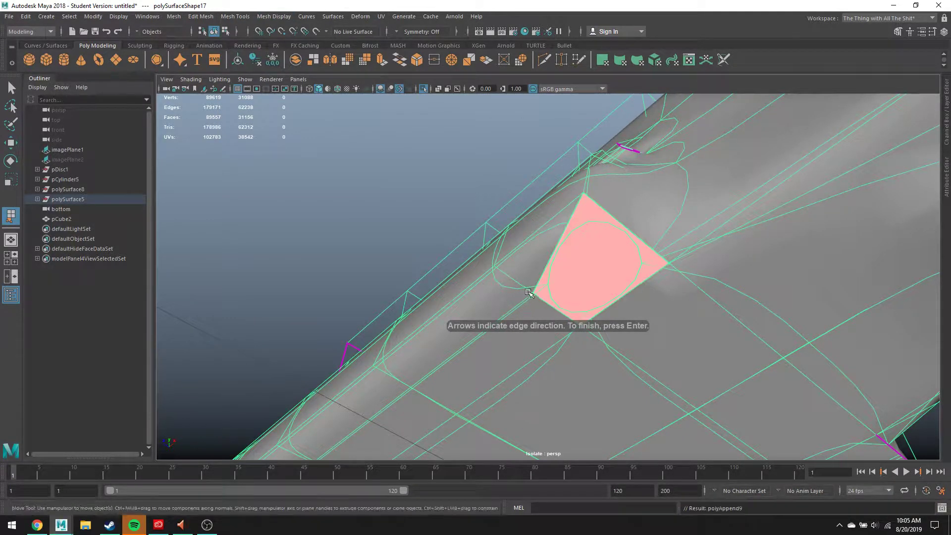
key(Return)
Try deleting the small face at the notch where the body meets the grip, and undo the deletion
scroll(586, 247, down, 5)
alt+drag(605, 252, 711, 312)
alt+middle_drag(703, 290, 353, 248)
alt+drag(693, 270, 456, 170)
right_drag(456, 170, 457, 195)
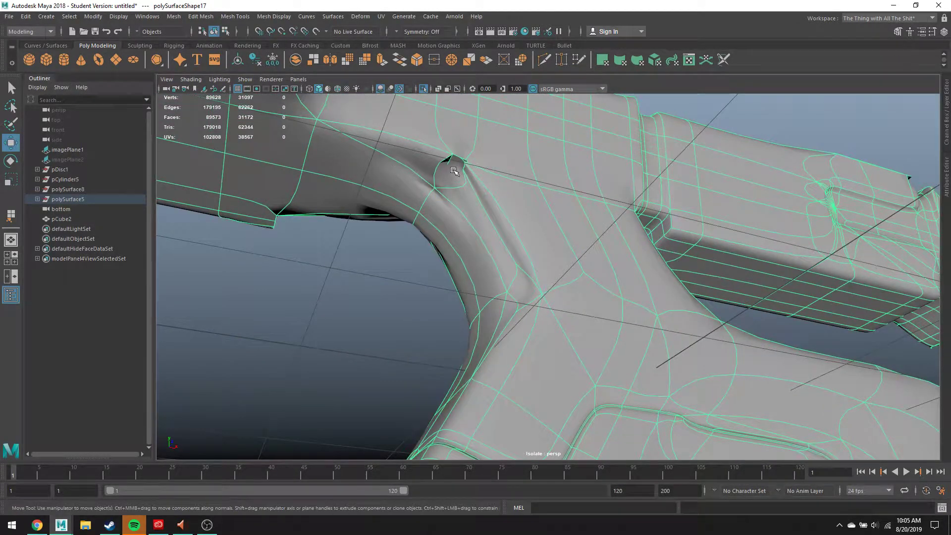
click(453, 171)
key(f)
alt+drag(611, 215, 753, 301)
key(ctrl+z)
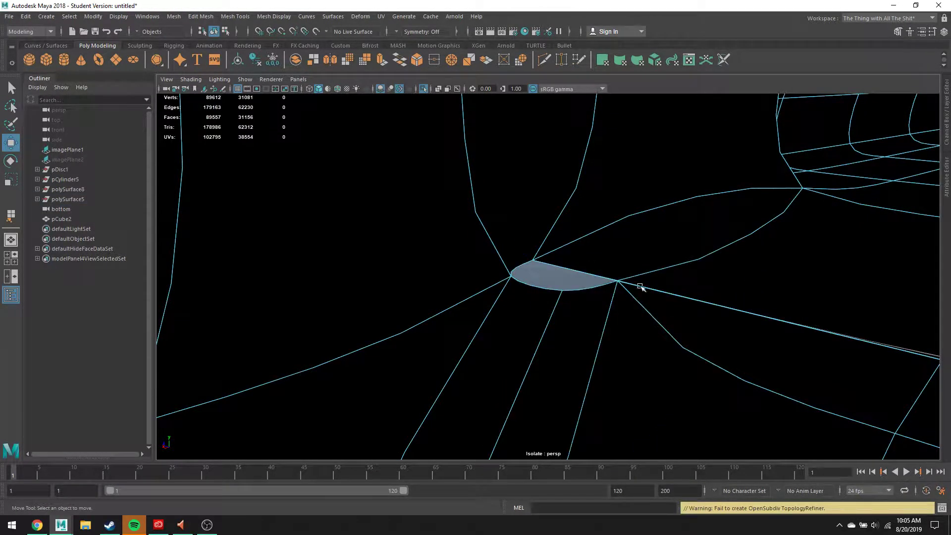
mouse_move(635, 283)
alt+mouse_down()
mouse_move(626, 300)
mouse_move(644, 294)
alt+mouse_up()
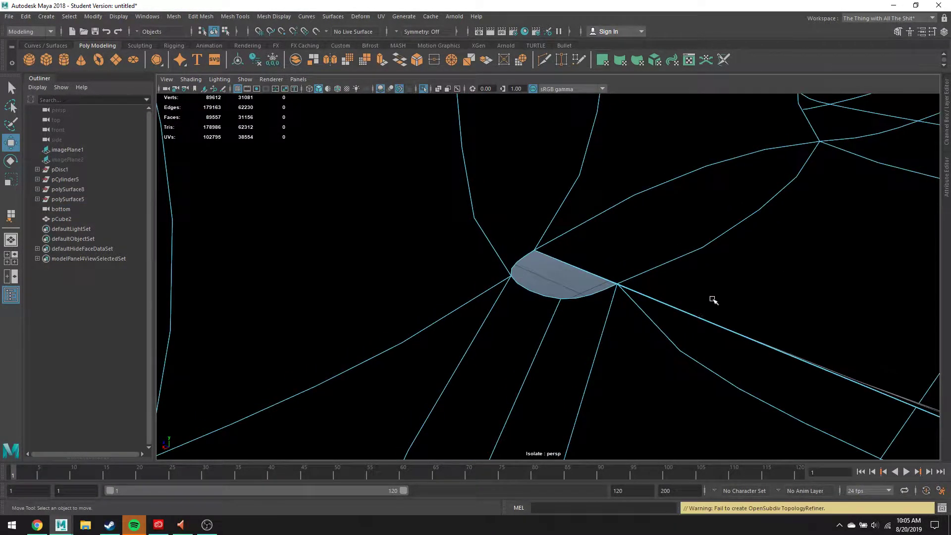
alt+drag(712, 304, 752, 272)
key(ctrl+z)
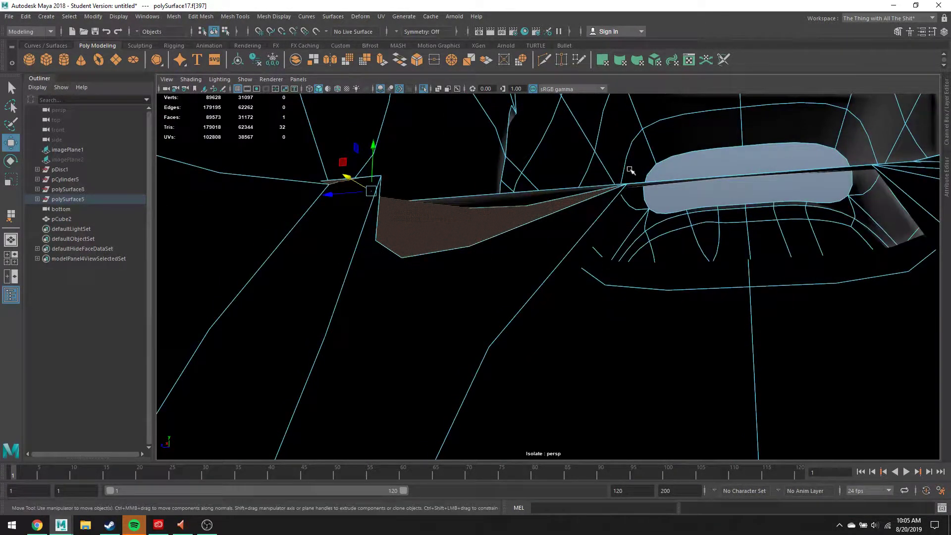
Delete the thin hidden face that spans the inside of the body in front of the opening
drag(755, 174, 777, 202)
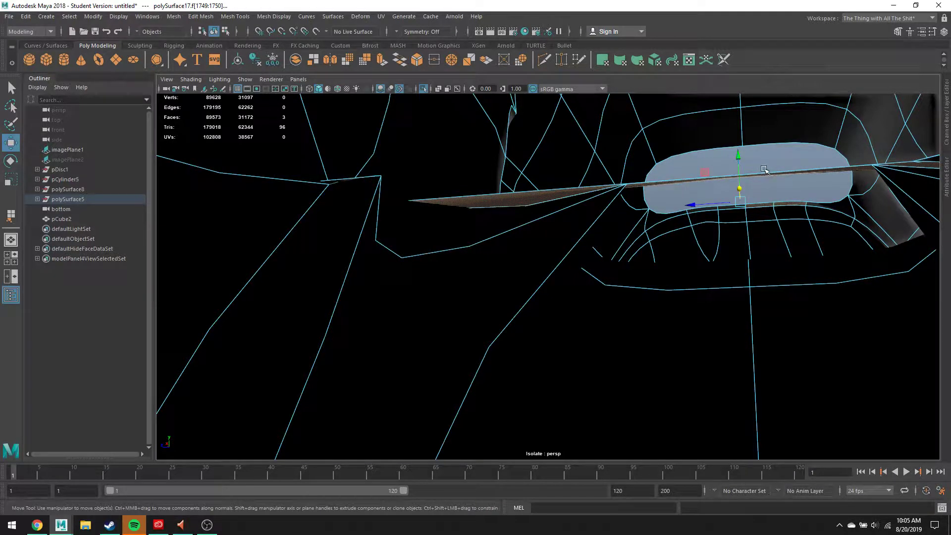
click(771, 184)
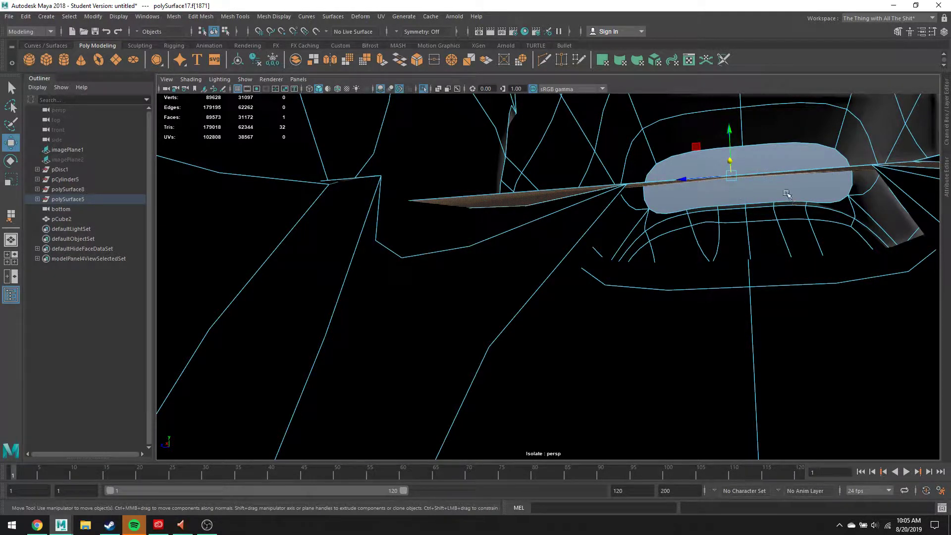
alt+drag(777, 181, 704, 215)
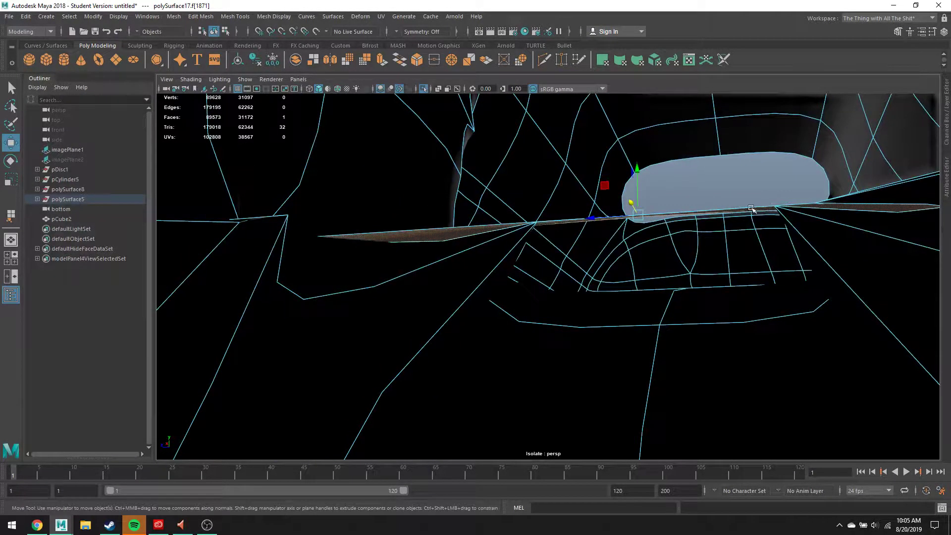
key(Delete)
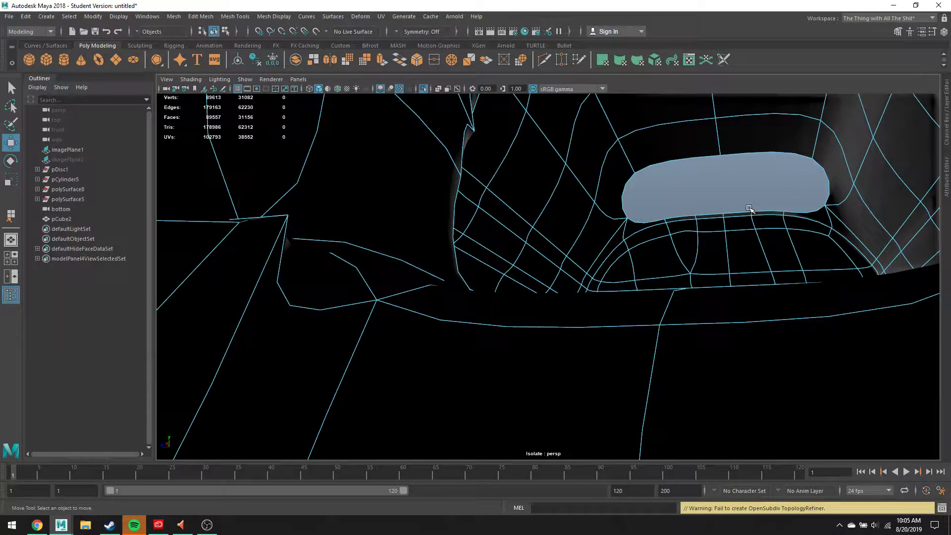
key(shift+z)
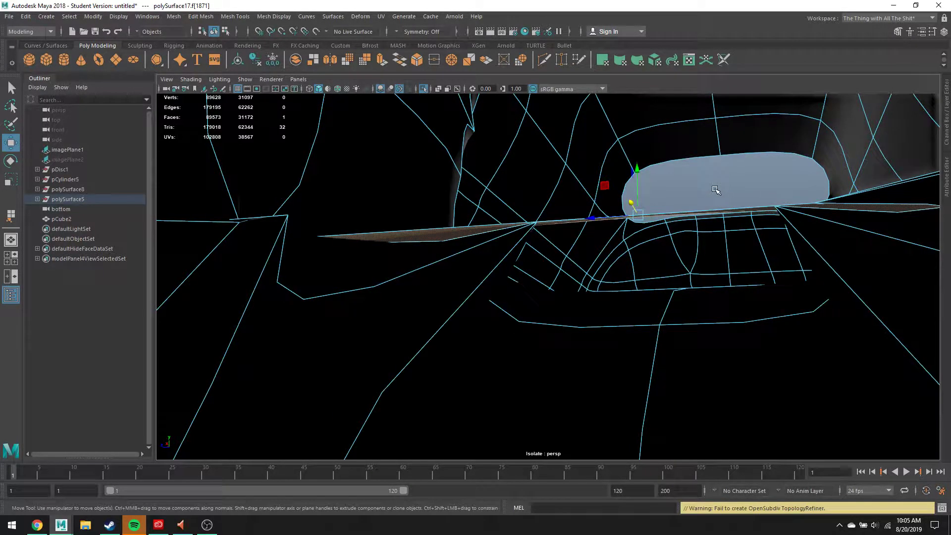
alt+drag(704, 193, 675, 198)
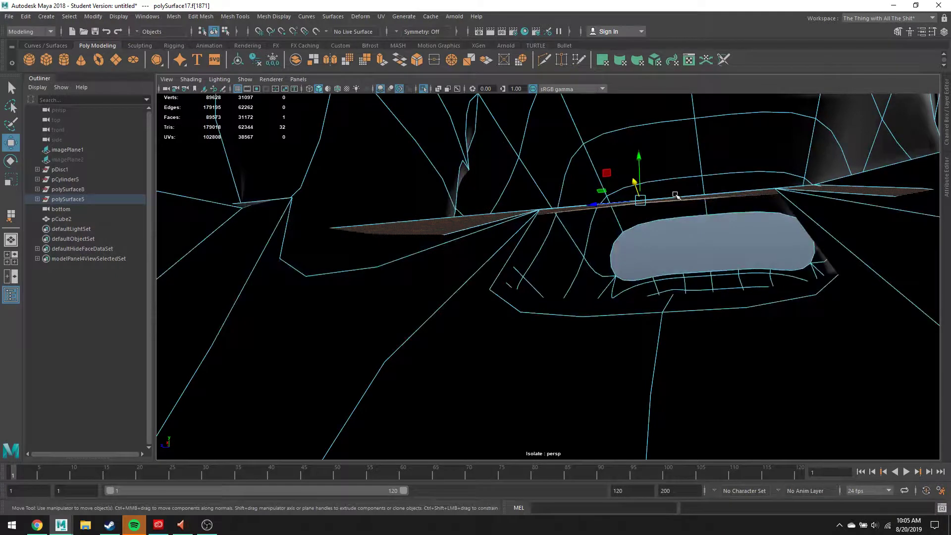
shift+click(682, 186)
key(ctrl+z)
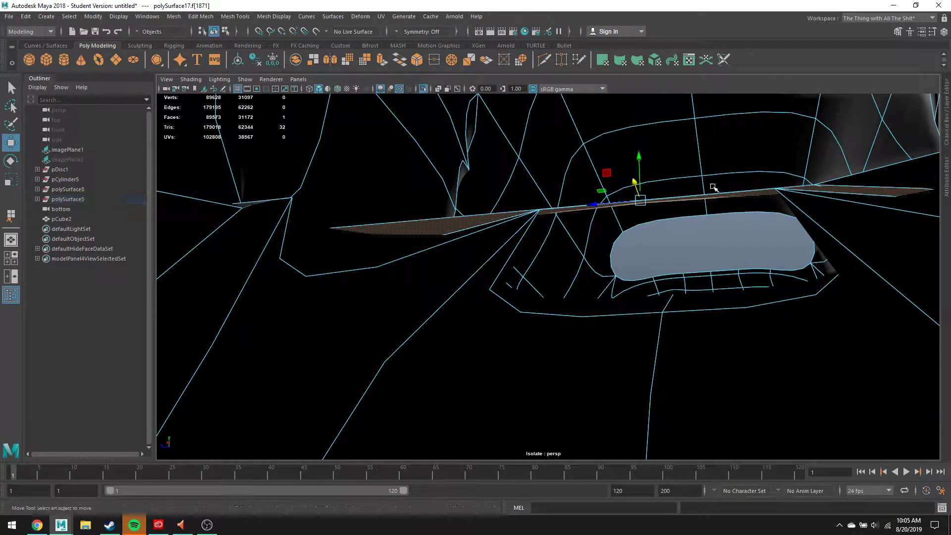
alt+drag(461, 271, 234, 263)
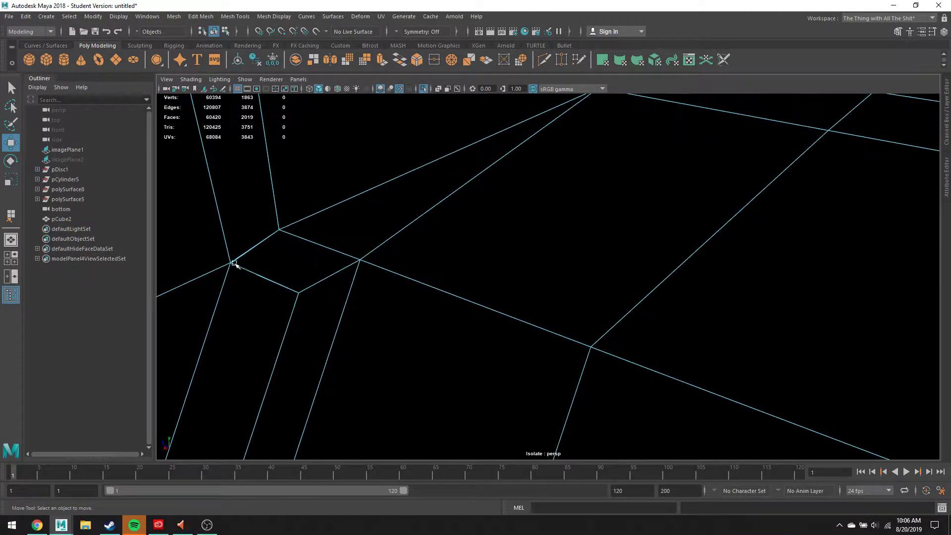
Merge the two overlapping vertices at the interior corner to their center and preview the smoothing
right_drag(234, 252, 204, 241)
click(231, 262)
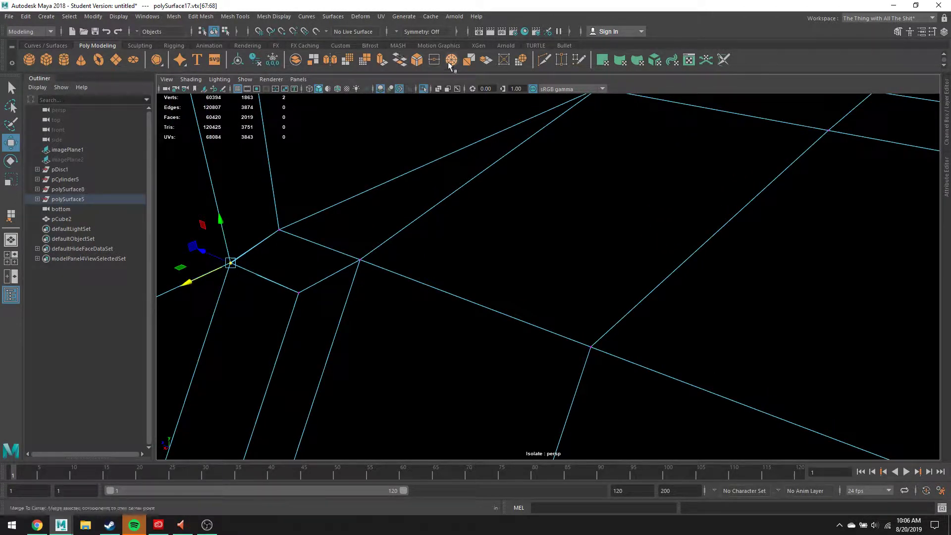
key(3)
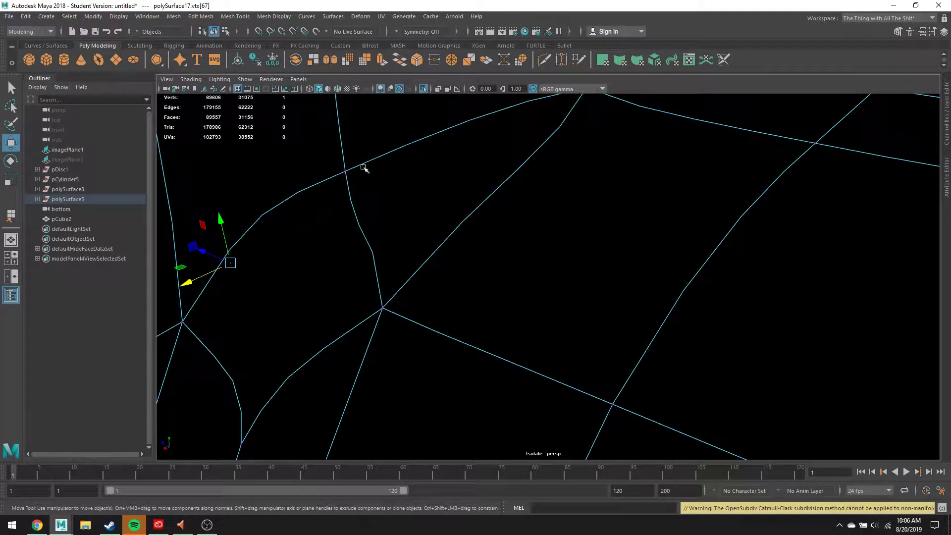
key(1)
Examine the opposite interior corner and the outside of the gun body in smoothed display
scroll(480, 278, down, 3)
alt+drag(480, 278, 578, 273)
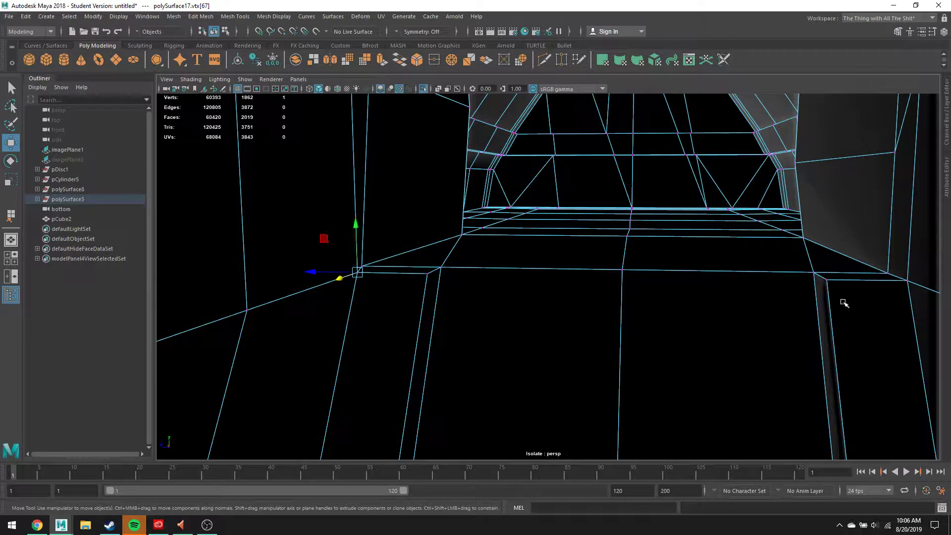
scroll(766, 268, down, 3)
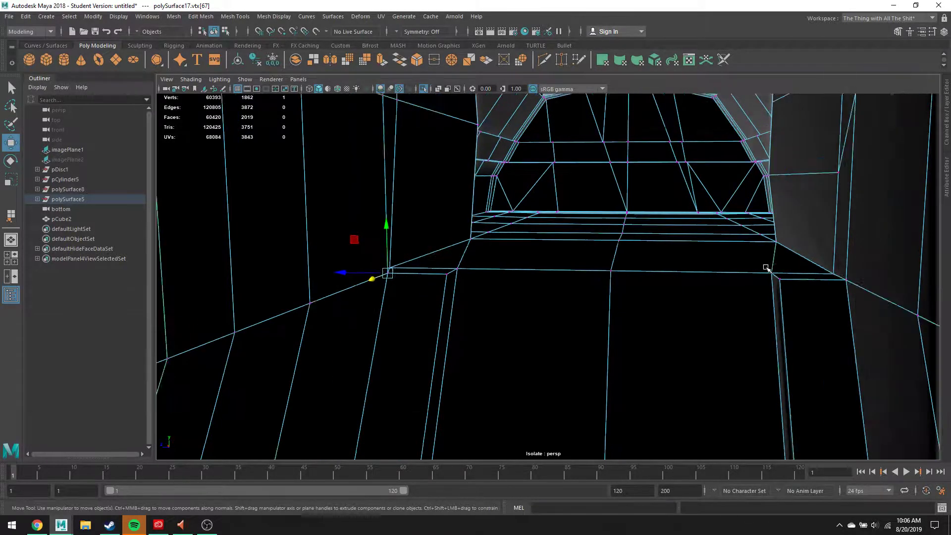
alt+drag(681, 273, 526, 194)
scroll(774, 286, down, 5)
scroll(671, 244, down, 4)
alt+middle_drag(673, 245, 352, 226)
key(3)
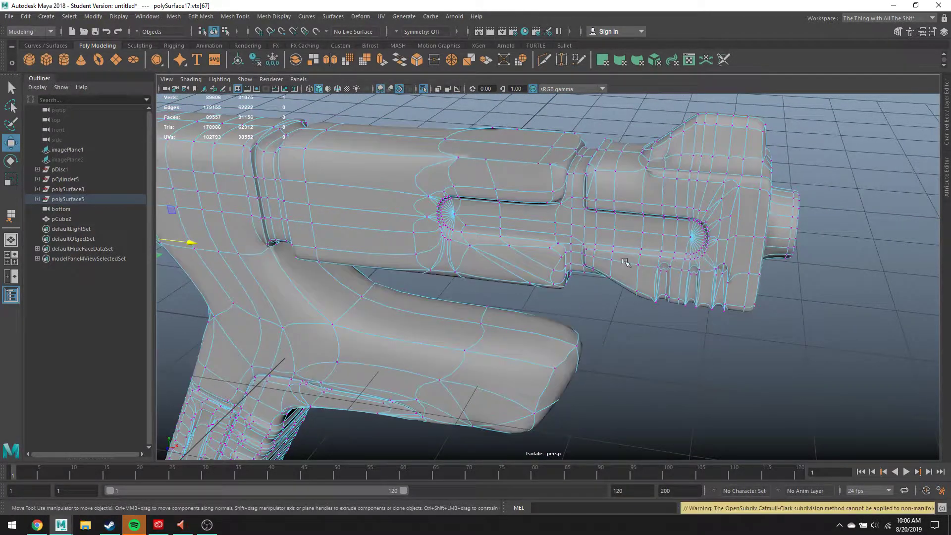
alt+drag(649, 263, 627, 253)
Examine the corner vertices at the front end of the lower foregrip, comparing the unsmoothed and smoothed display
right_drag(647, 219, 602, 219)
shift+click(605, 193)
click(609, 198)
key(f)
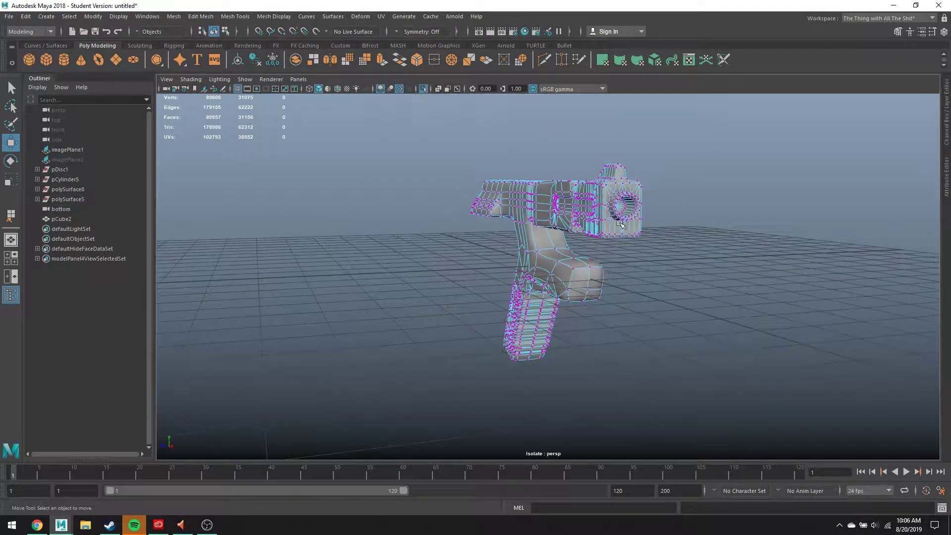
click(571, 268)
key(f)
alt+drag(605, 286, 675, 364)
alt+right_drag(713, 261, 641, 285)
key(3)
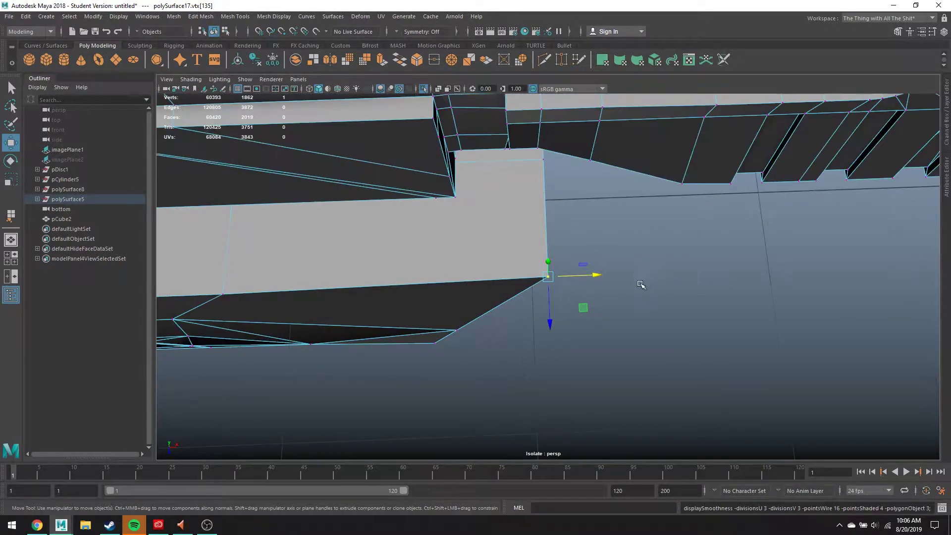
alt+drag(641, 285, 573, 234)
right_click(545, 279)
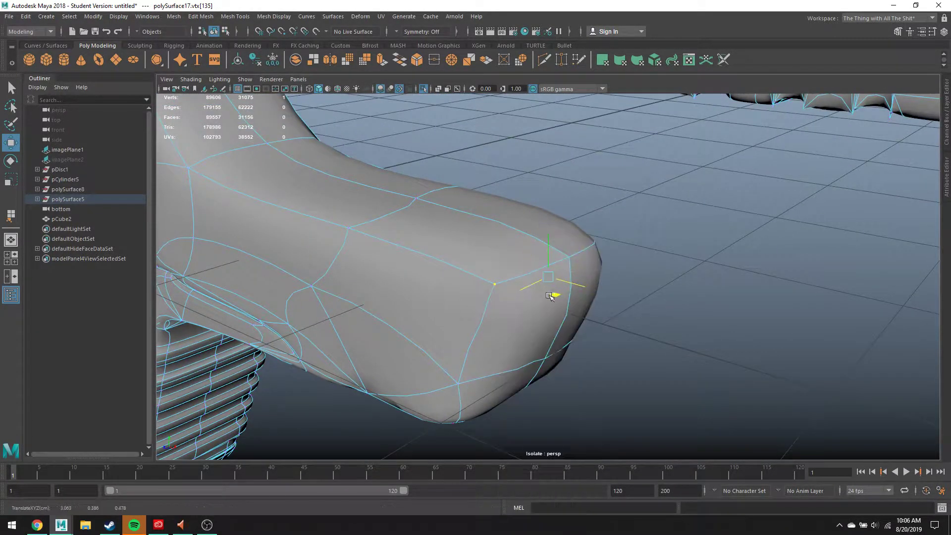
Try deleting the front end face of the lower foregrip, and undo the deletion
key(q)
key(F11)
click(549, 314)
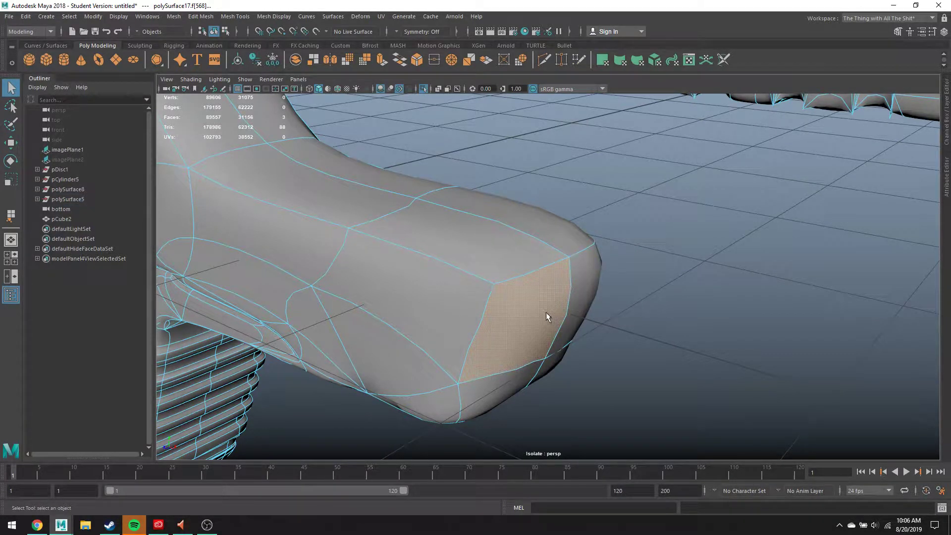
key(Delete)
mouse_move(548, 317)
alt+mouse_down()
mouse_move(510, 283)
mouse_move(556, 293)
mouse_move(554, 302)
alt+mouse_up()
key(ctrl+z)
Examine the foregrip's underside and the ribbed grip, with the other gun parts shown again
alt+middle_drag(433, 335, 758, 185)
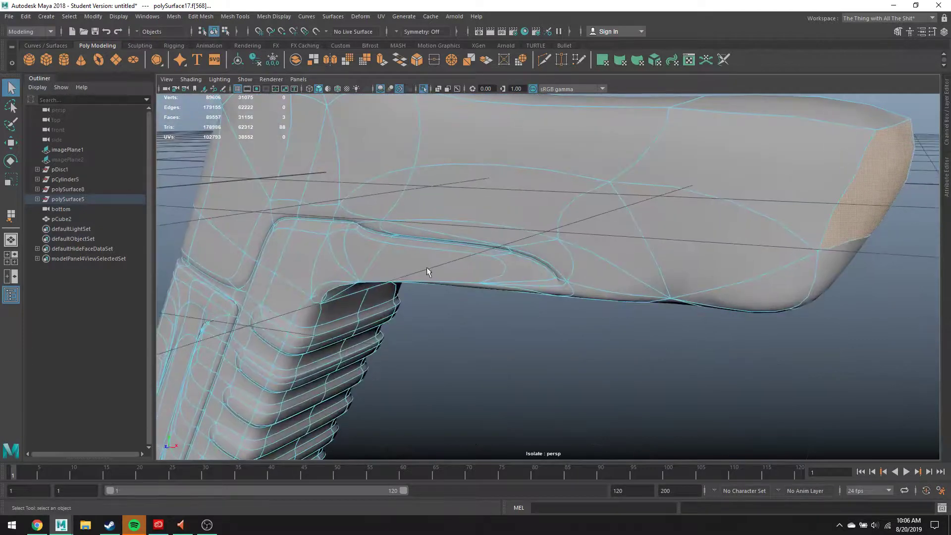
alt+right_drag(429, 270, 403, 288)
alt+middle_drag(426, 303, 672, 120)
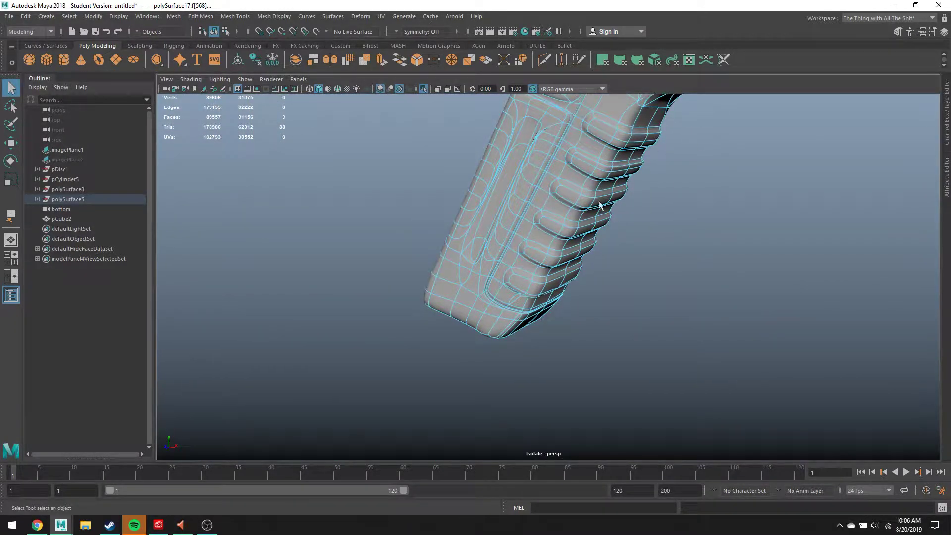
key(ctrl+1)
alt+drag(543, 169, 584, 181)
alt+middle_drag(598, 361, 634, 458)
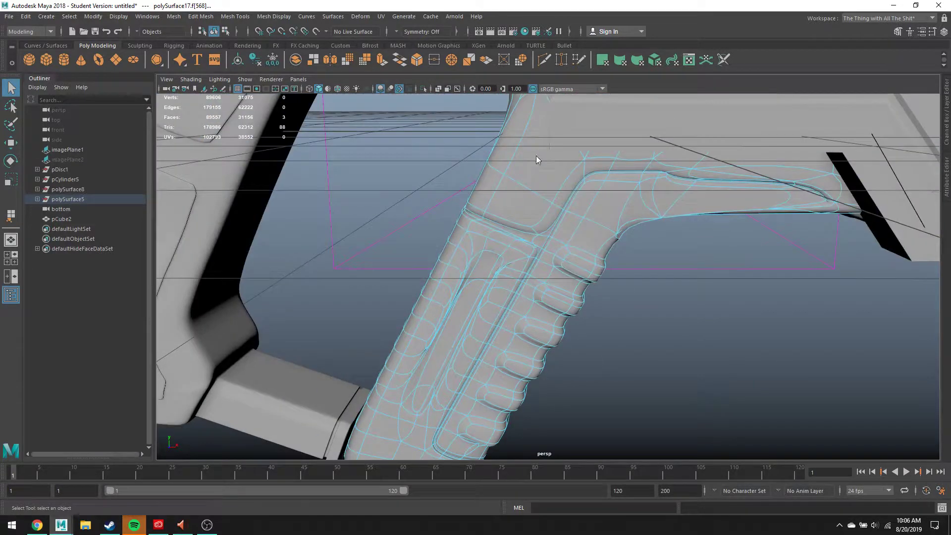
Isolate the whole gun body as an object and fill its open holes with Fill Hole
right_drag(536, 156, 477, 168)
key(ctrl+1)
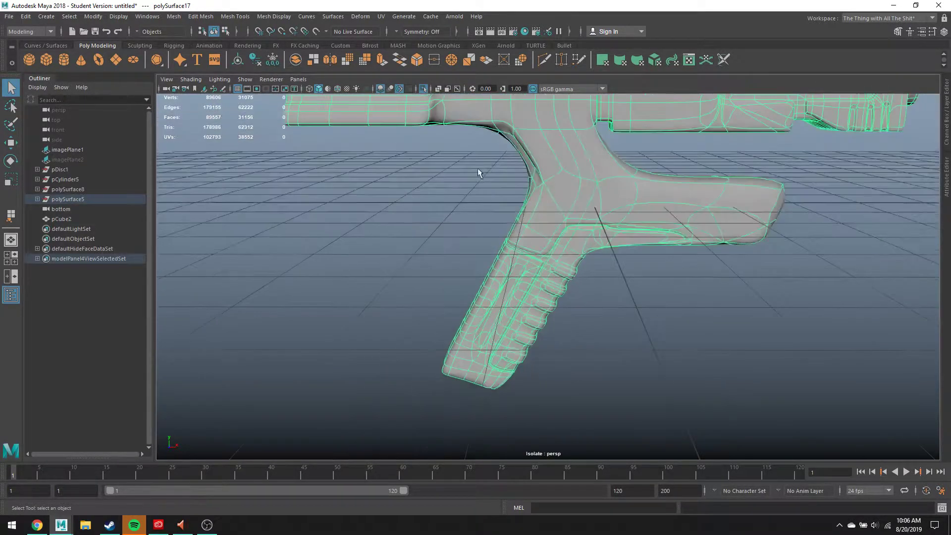
alt+right_drag(584, 163, 532, 157)
alt+drag(532, 156, 456, 179)
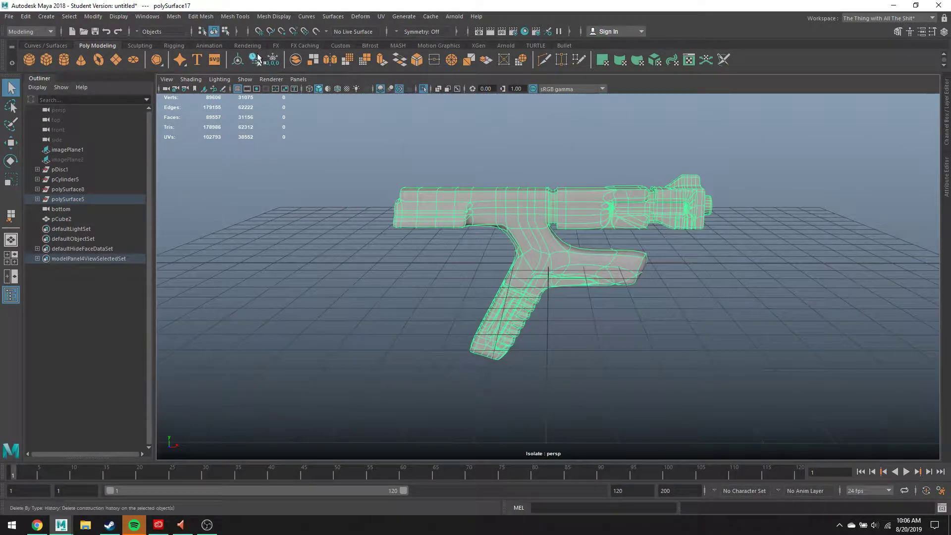
scroll(373, 134, up, 4)
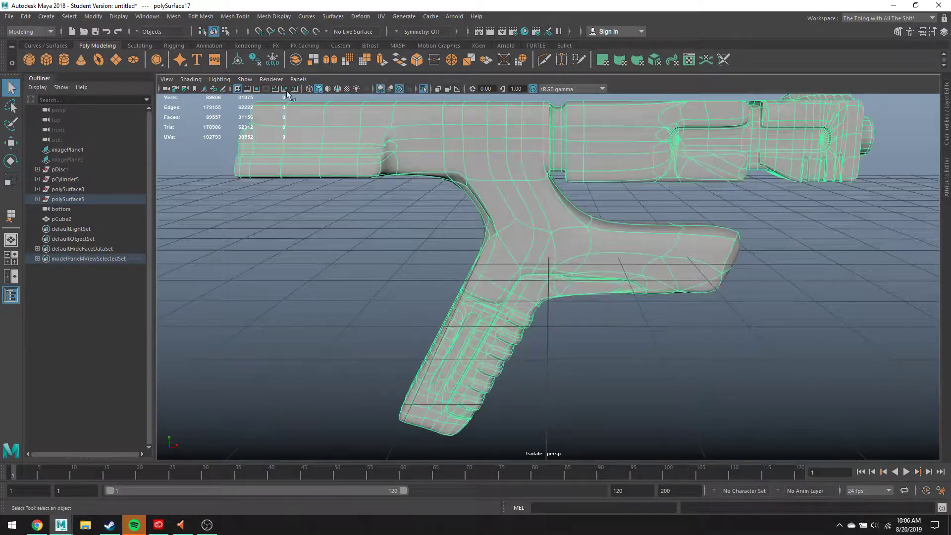
click(175, 16)
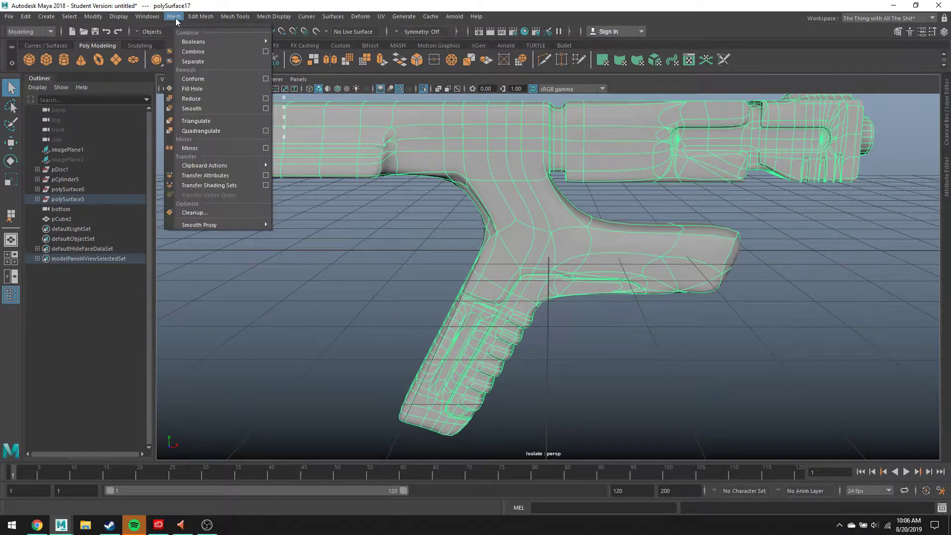
click(201, 89)
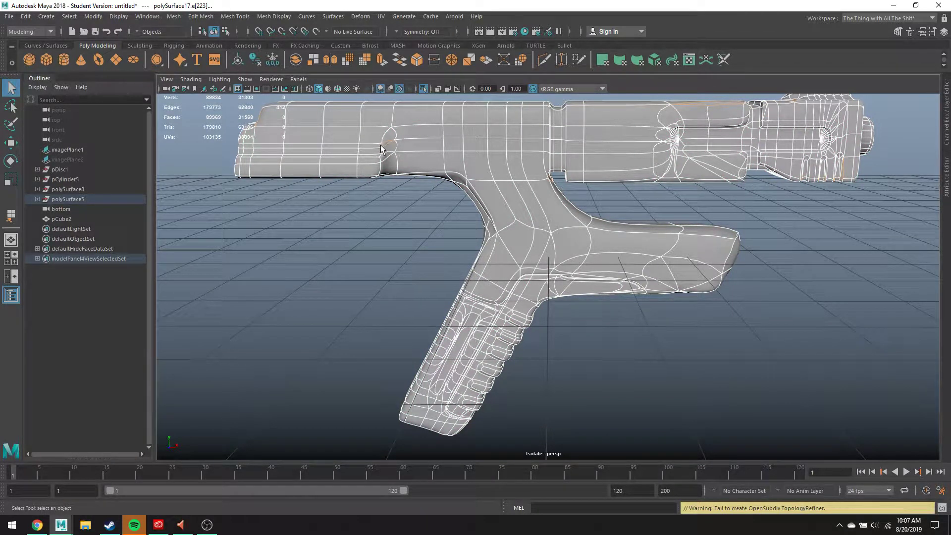
click(406, 239)
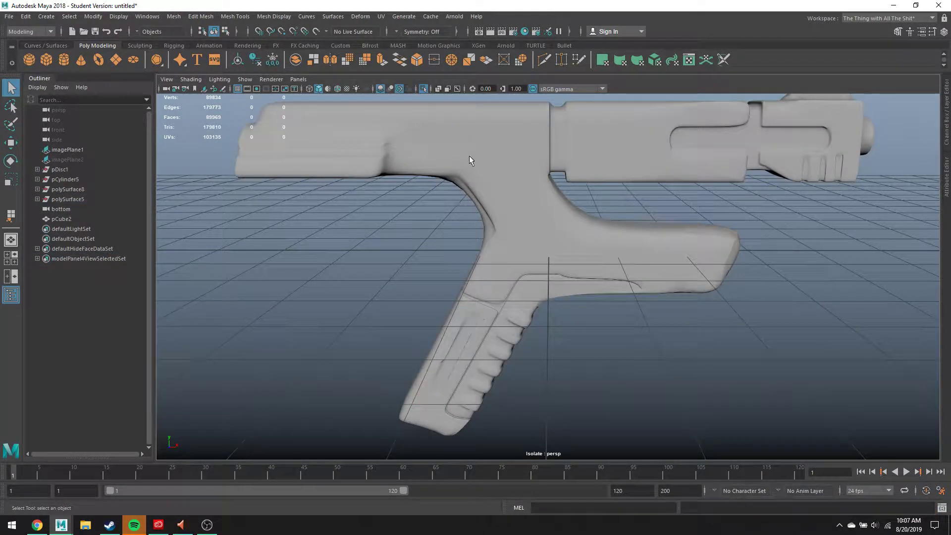
click(470, 302)
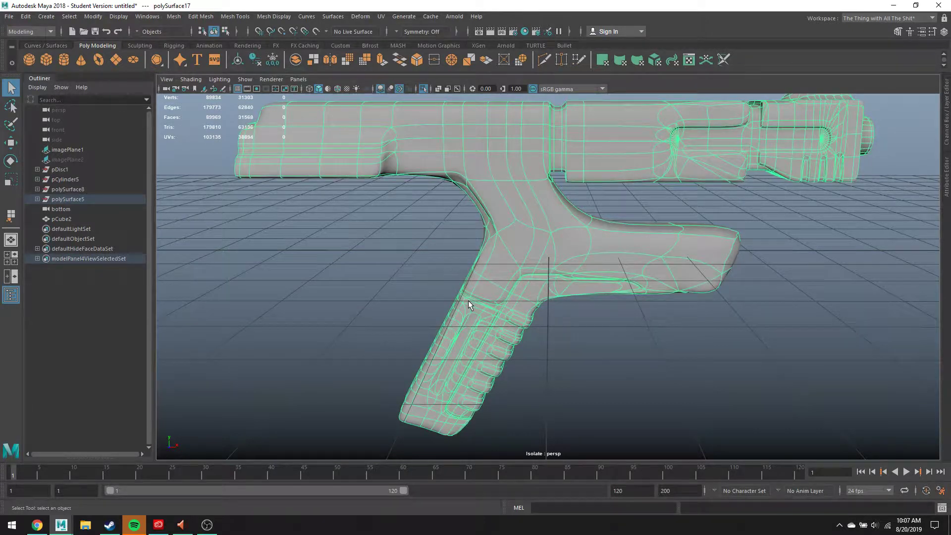
Run Cleanup on the selected gun body to tessellate faces with more than 4 sides, keeping construction history
click(175, 18)
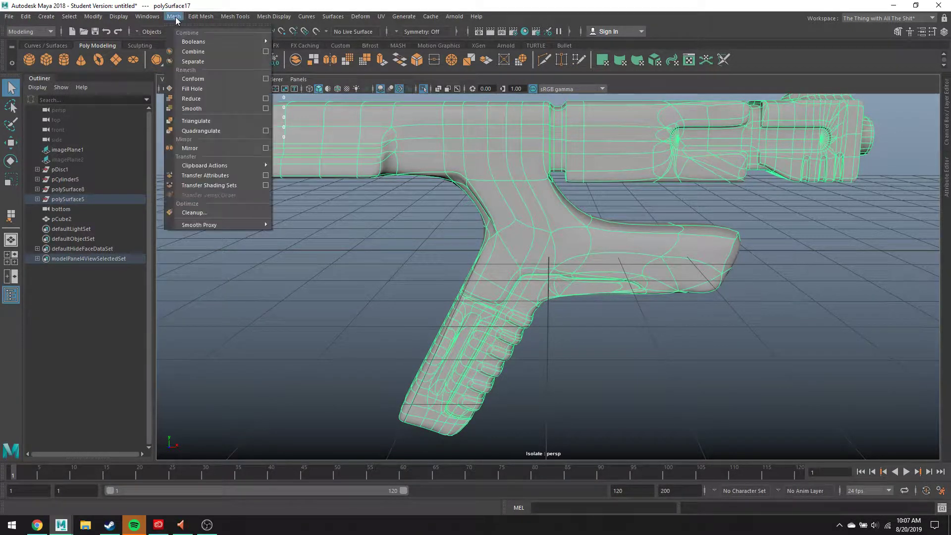
click(603, 335)
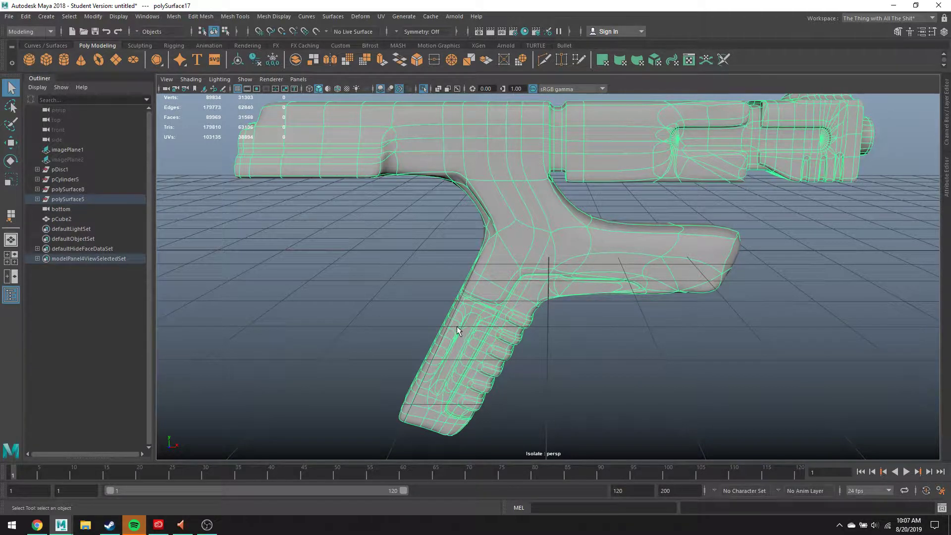
click(174, 18)
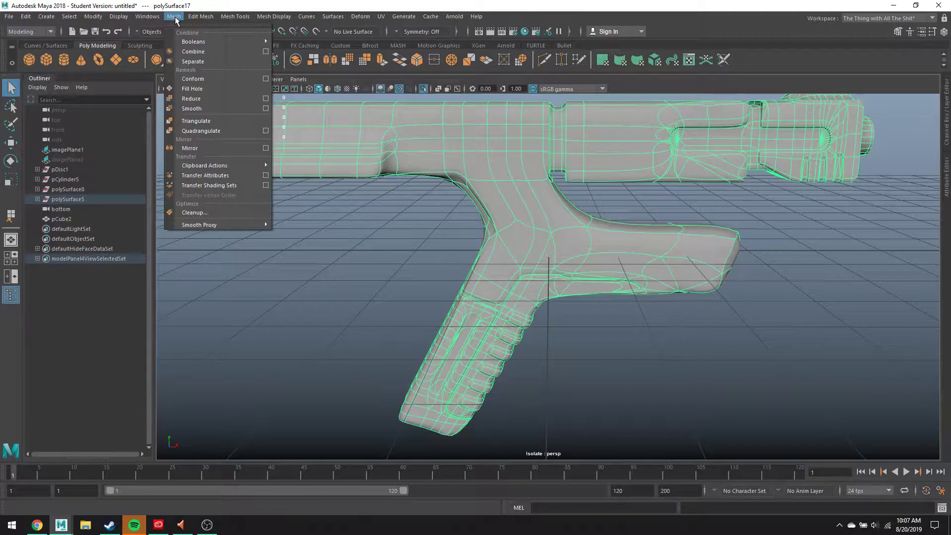
click(194, 212)
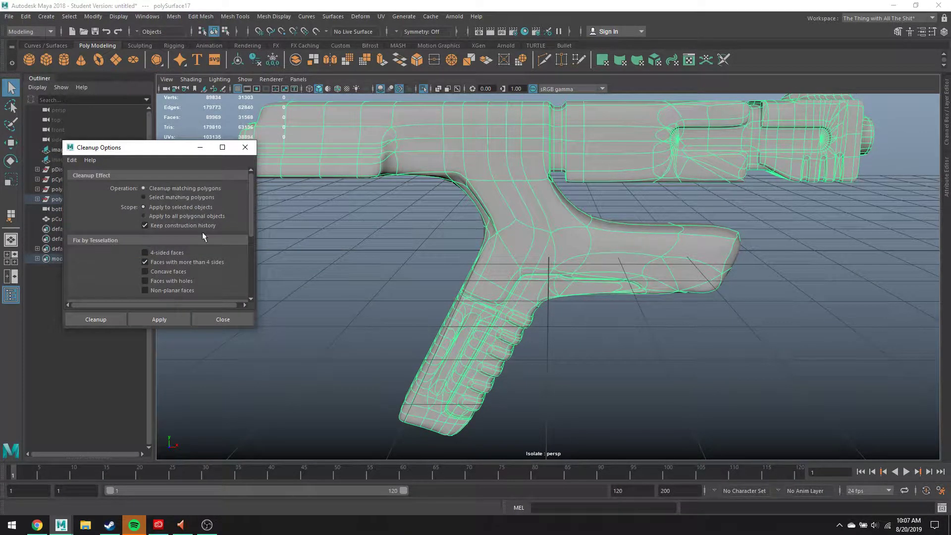
click(170, 315)
right_drag(568, 250, 593, 237)
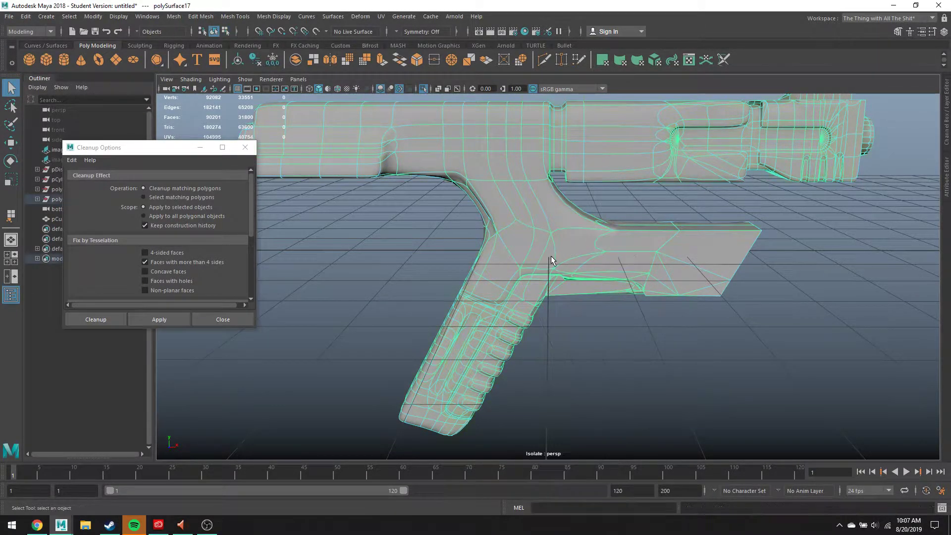
click(180, 320)
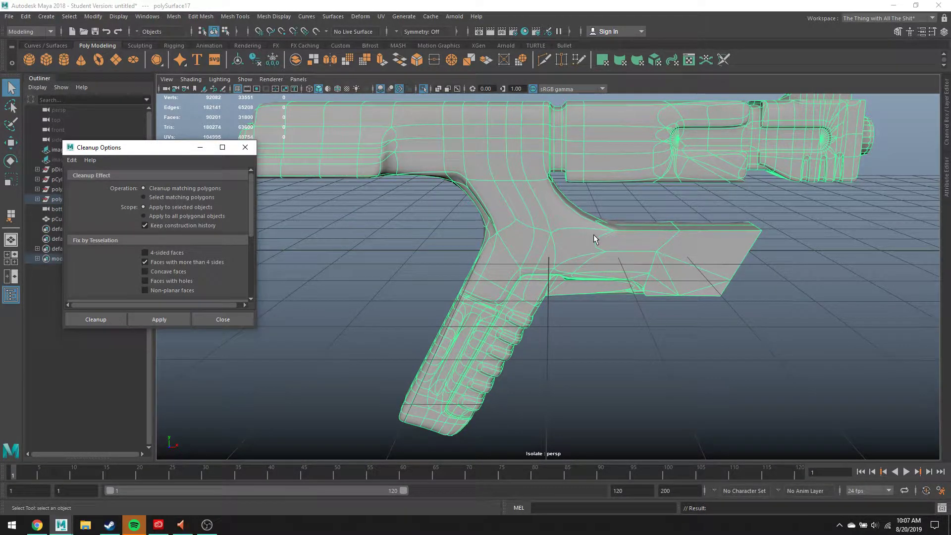
click(178, 318)
Inspect the long panel face on the side of the grip and return to selecting the whole object
right_drag(464, 252, 464, 279)
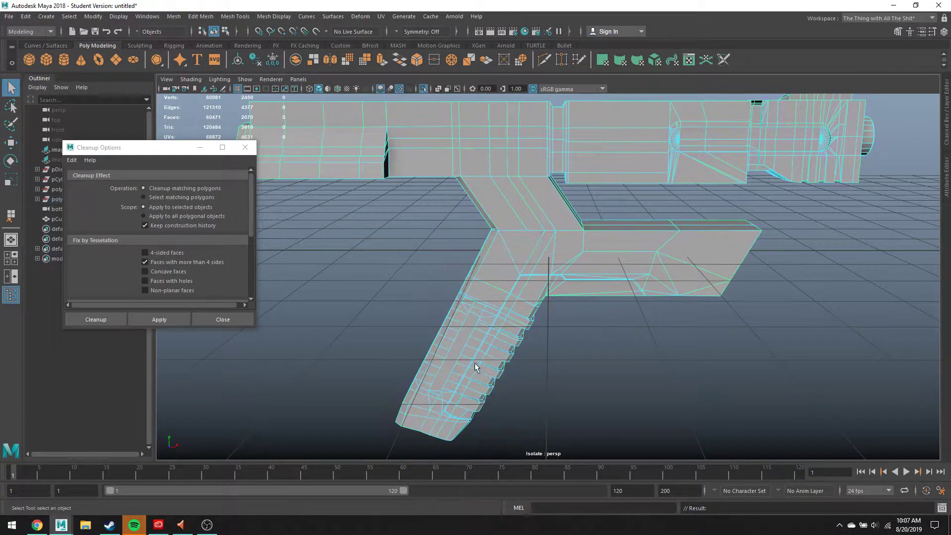
click(457, 347)
click(178, 319)
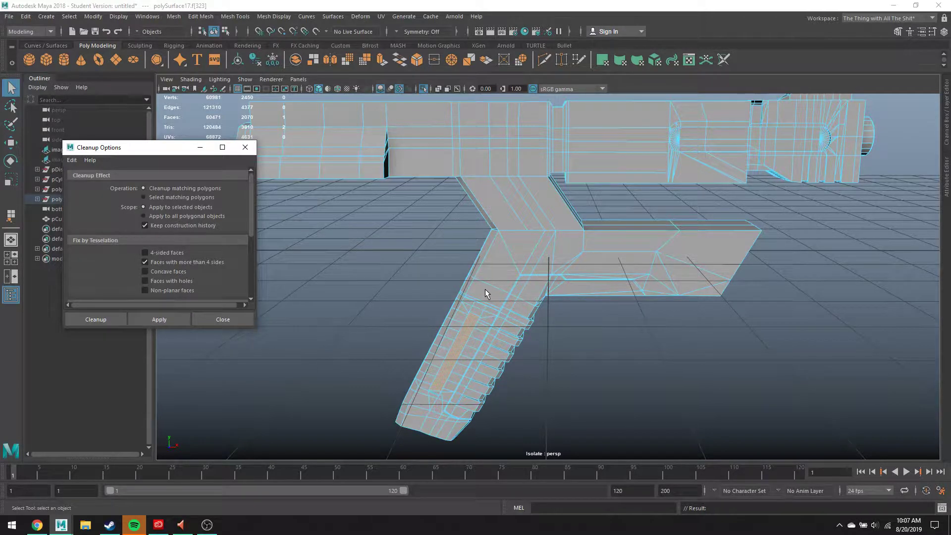
right_click(511, 252)
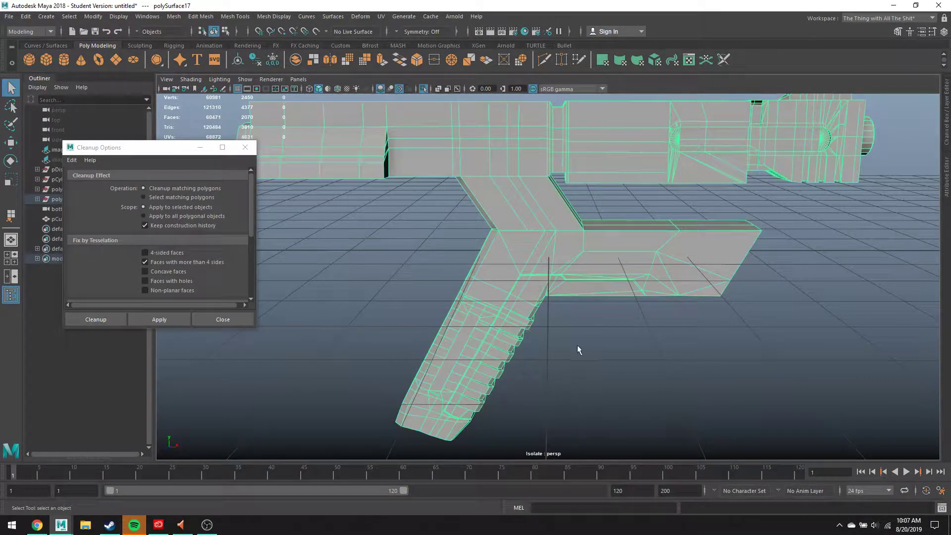
Hide the gun body and isolate the large curved shell piece in smoothed display
key(ctrl+1)
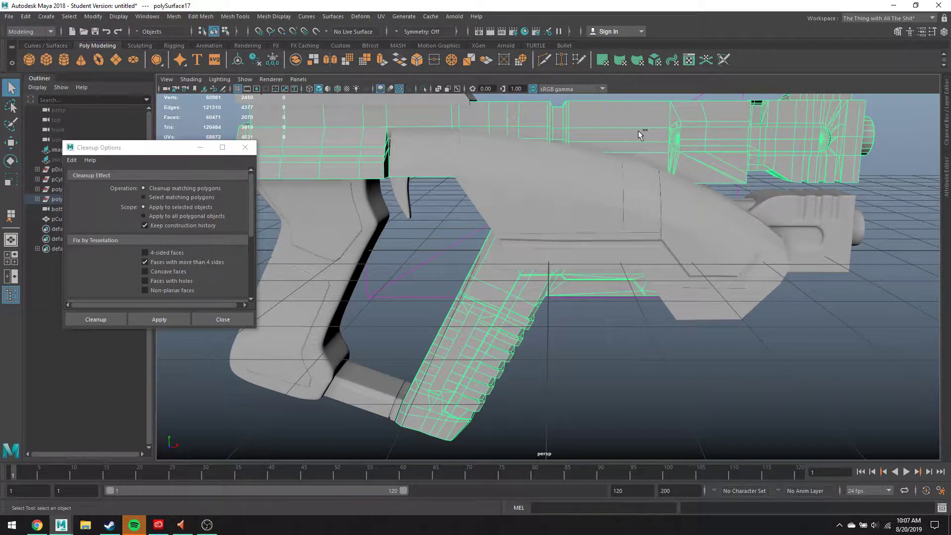
key(ctrl+h)
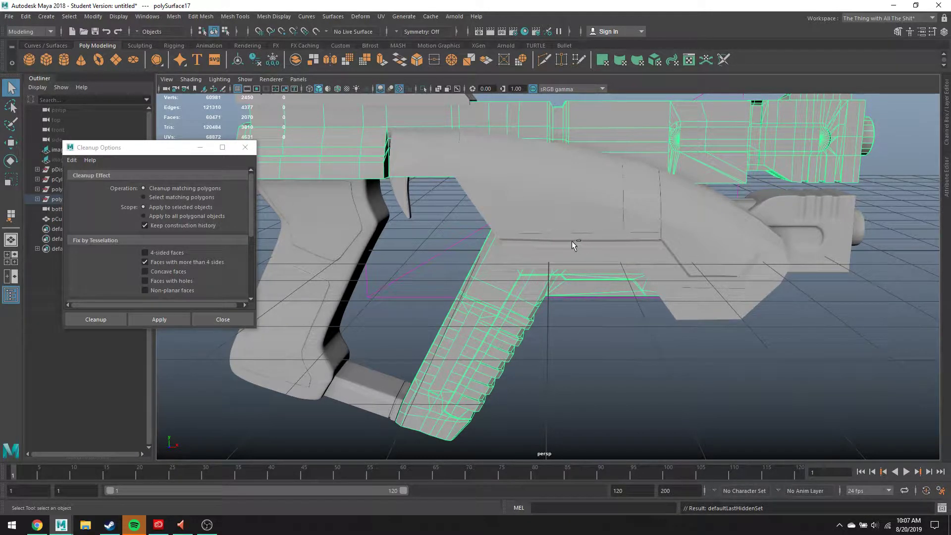
click(207, 525)
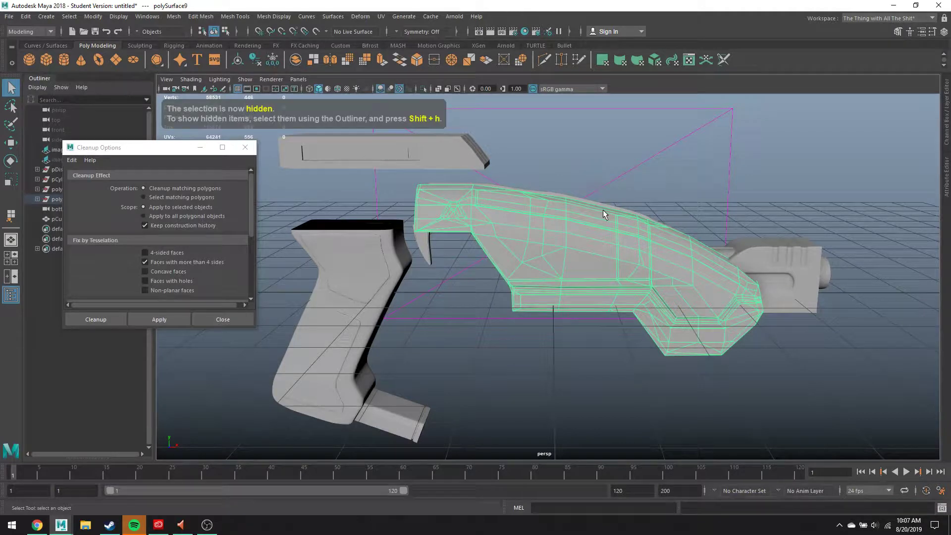
key(ctrl+1)
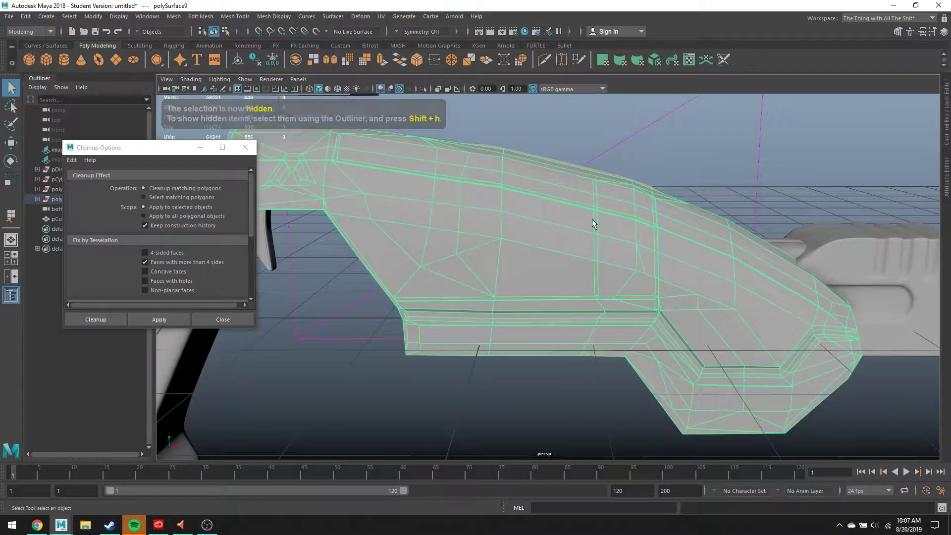
key(3)
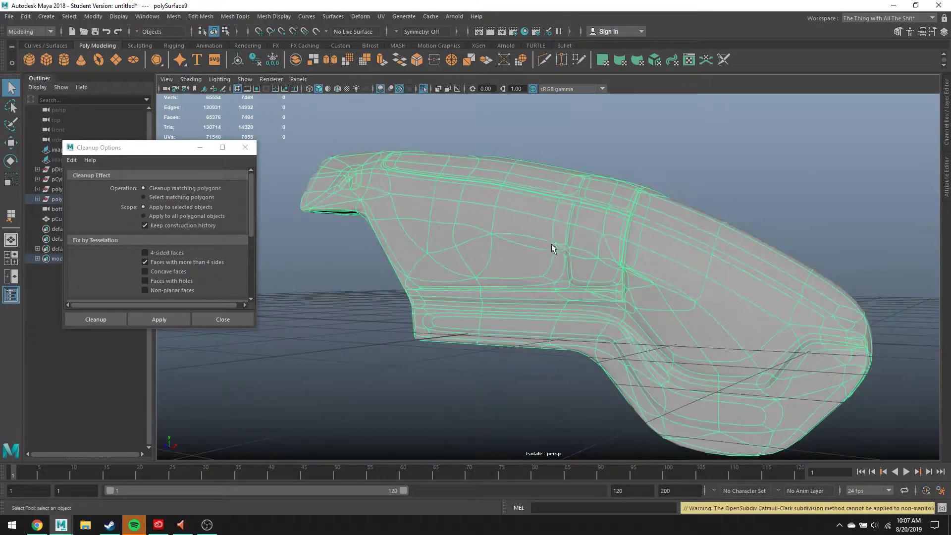
Examine the pinched area where the vertical groove crosses the curved shell's side, in unsmoothed and smoothed display
alt+drag(552, 248, 519, 224)
scroll(518, 223, up, 6)
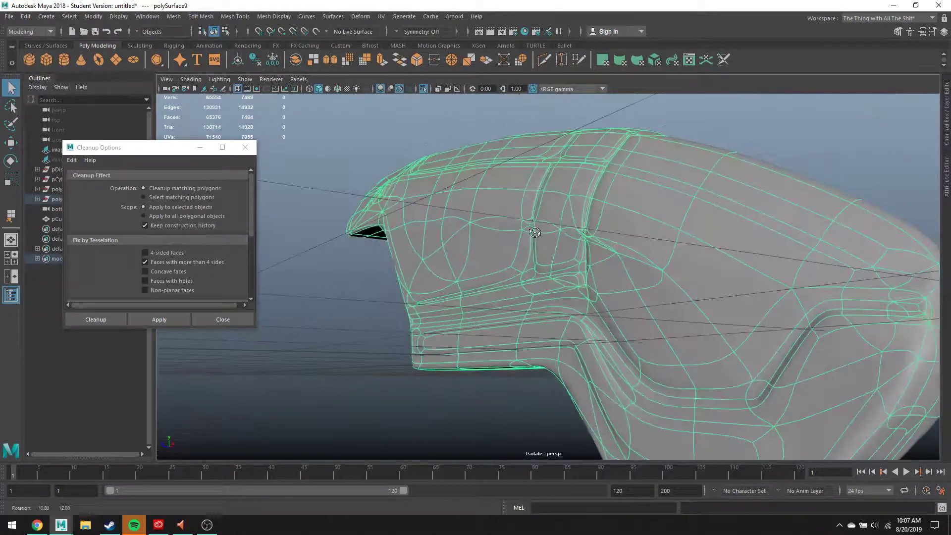
key(1)
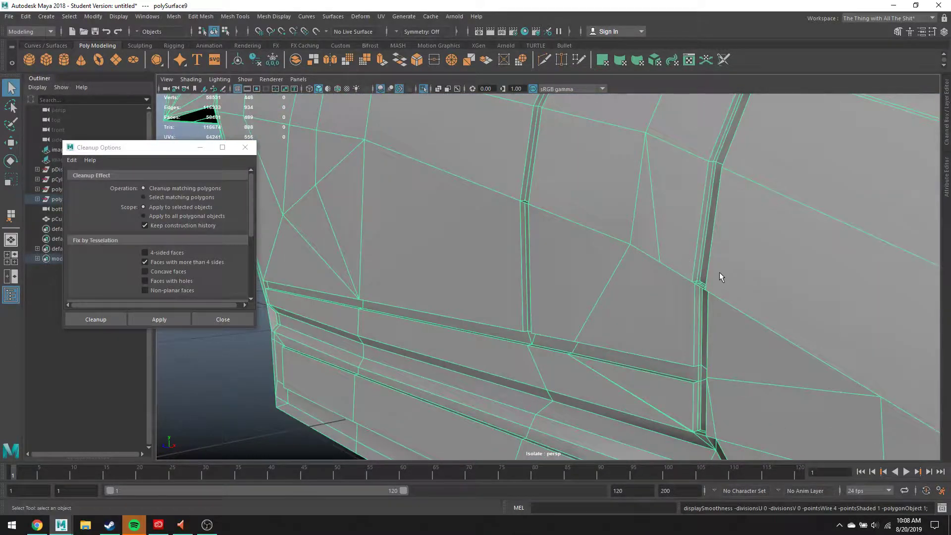
alt+drag(720, 272, 673, 227)
click(647, 244)
key(f)
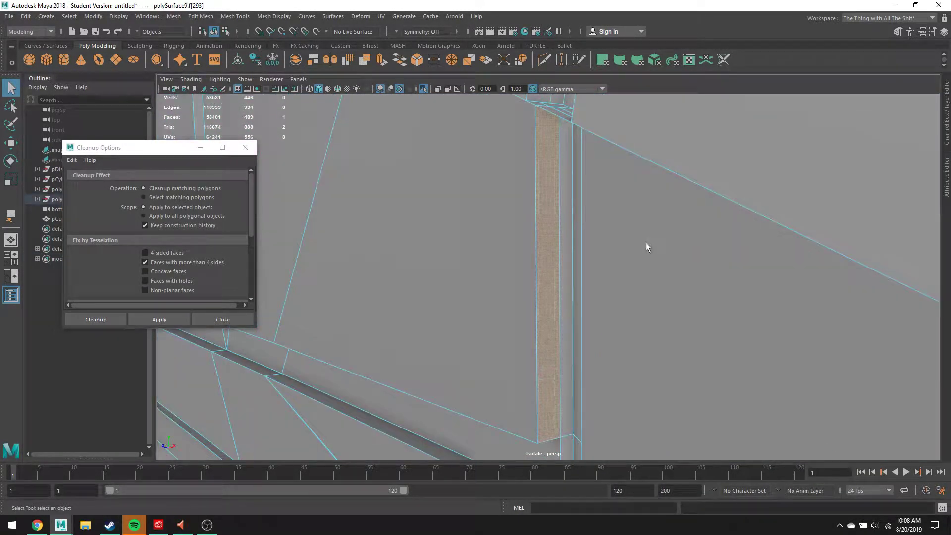
alt+drag(559, 131, 614, 137)
key(3)
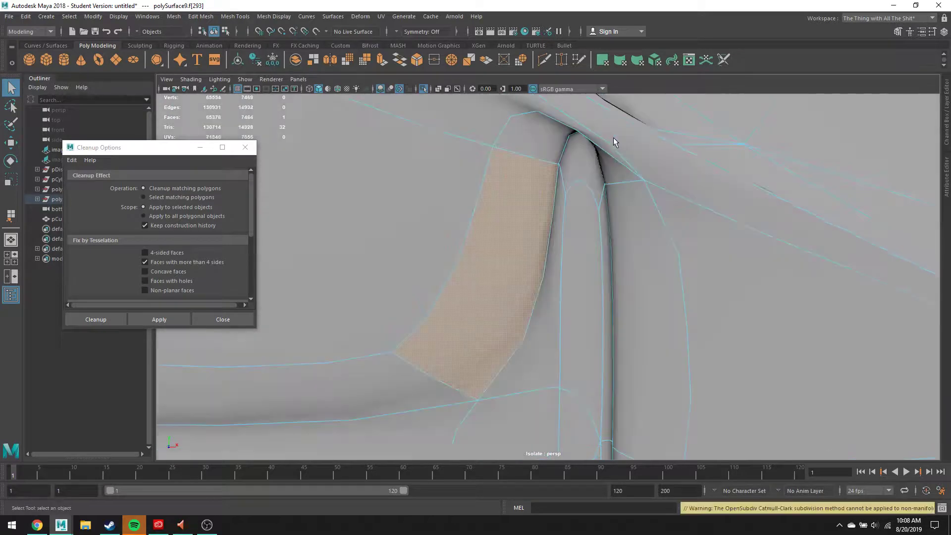
scroll(625, 157, down, 6)
scroll(547, 237, up, 2)
alt+drag(547, 241, 546, 232)
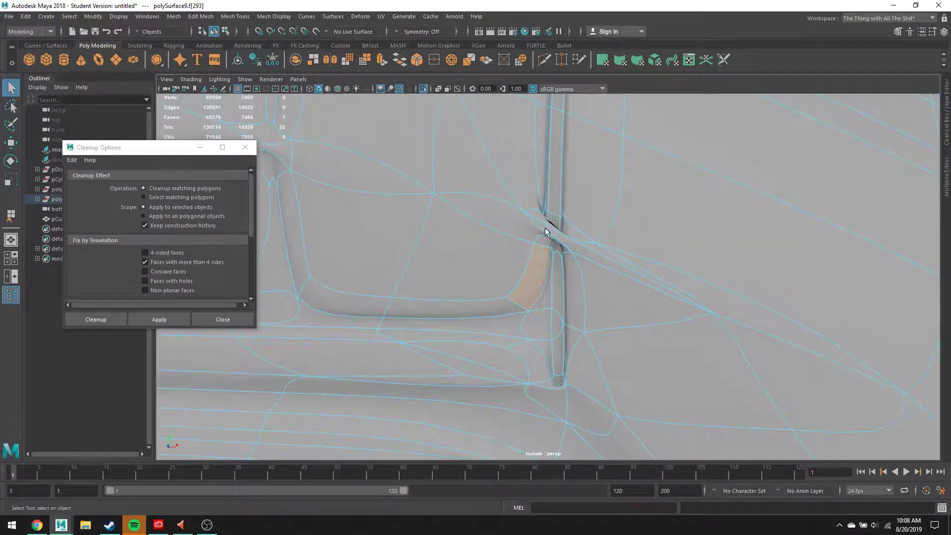
Inspect the small face at the break in the shell's vertical groove in unsmoothed display
key(1)
alt+drag(593, 252, 547, 292)
scroll(583, 259, up, 2)
click(548, 293)
key(f)
scroll(553, 294, down, 10)
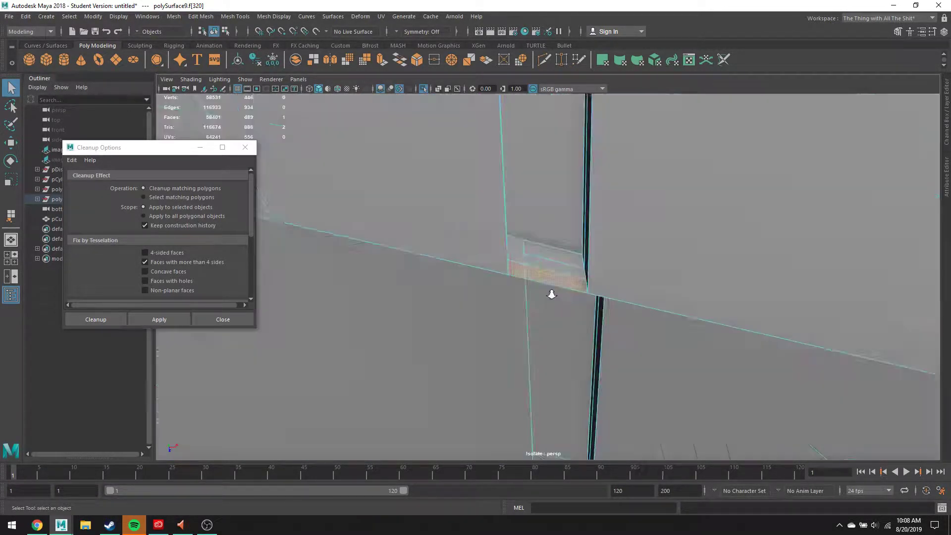
scroll(547, 292, up, 3)
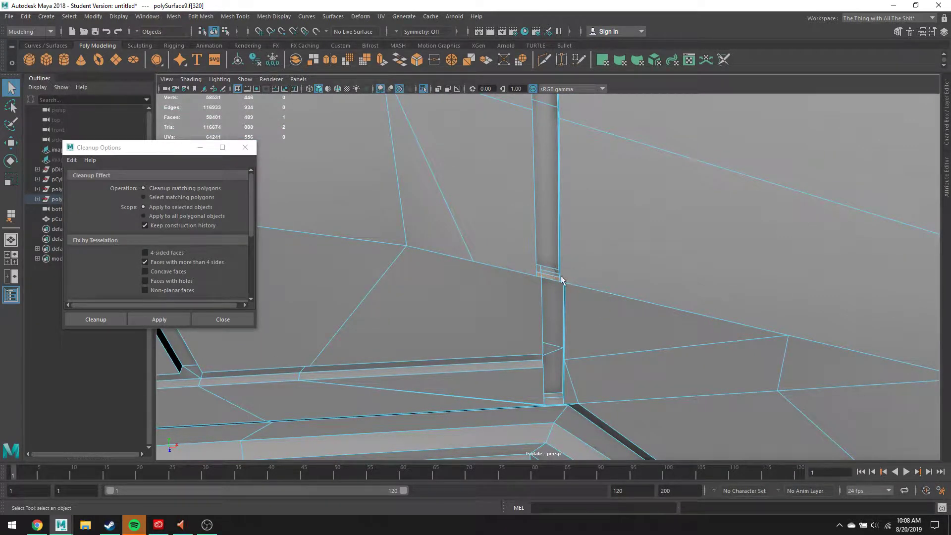
Delete the small stacked faces closing off the break in the shell's vertical groove, including the one left inside the gap
shift+right_drag(518, 261, 548, 270)
scroll(545, 272, up, 2)
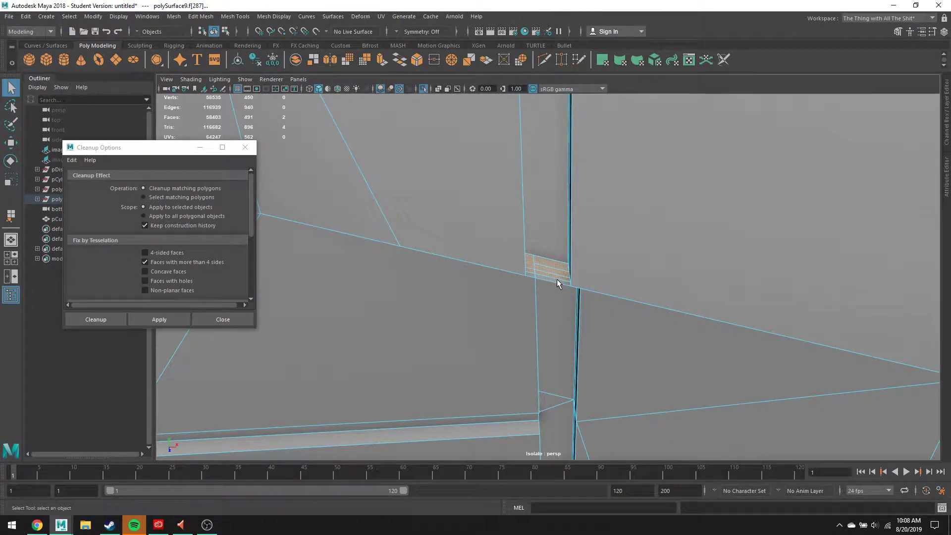
key(Delete)
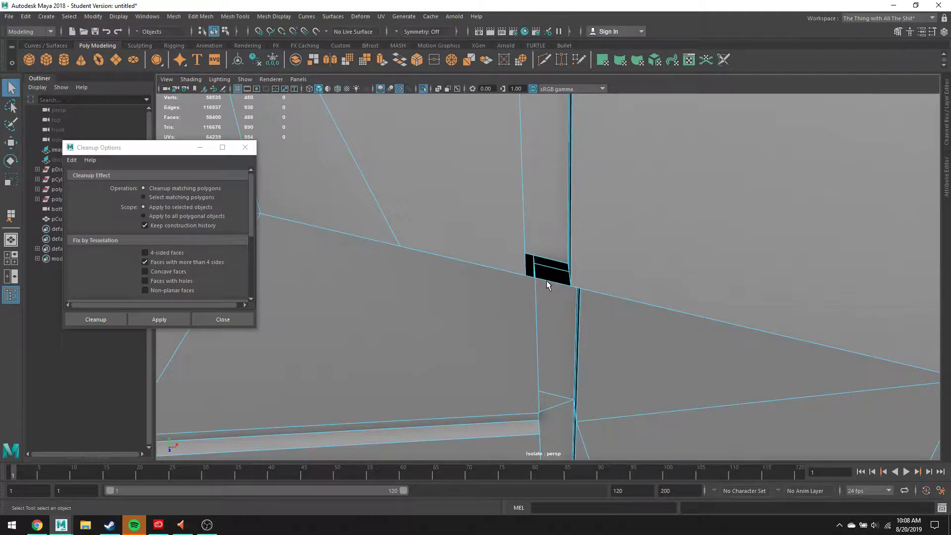
alt+drag(548, 279, 559, 274)
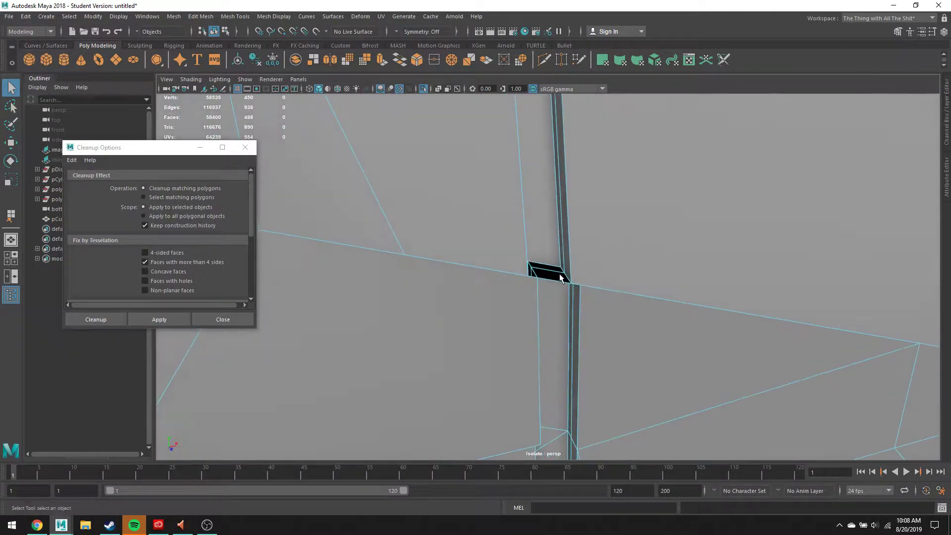
click(554, 274)
key(Delete)
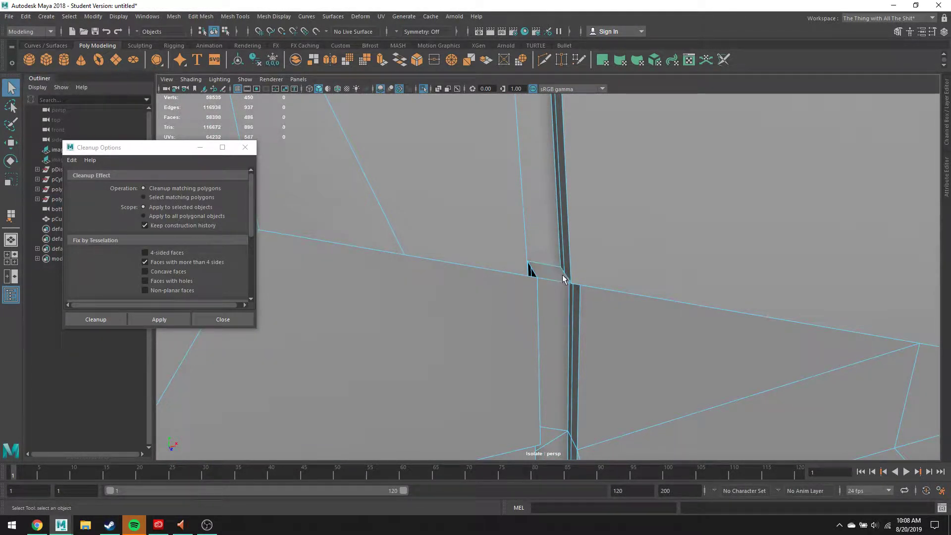
Select the hidden sliver faces at the groove break and delete them after checking their extent in smoothed display
alt+drag(529, 269, 550, 185)
key(3)
key(1)
drag(551, 259, 561, 268)
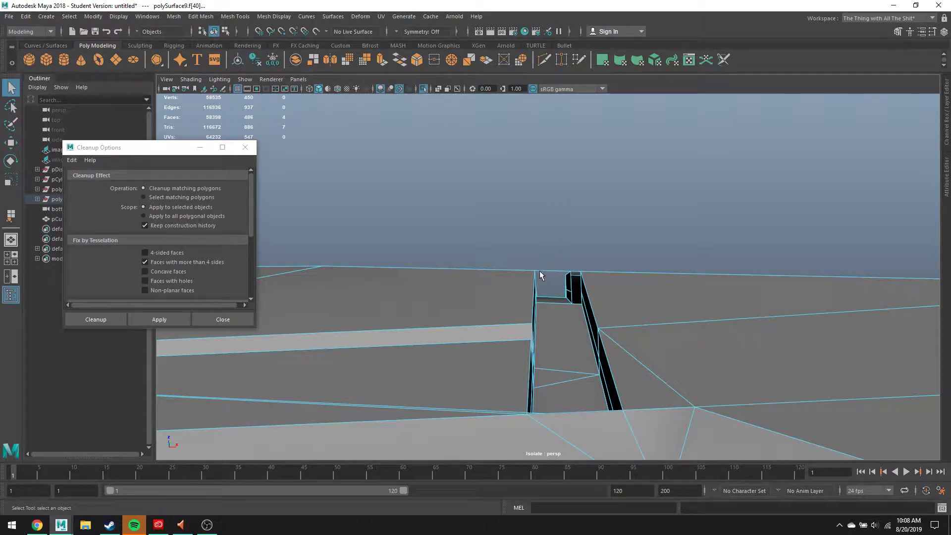
key(f)
key(3)
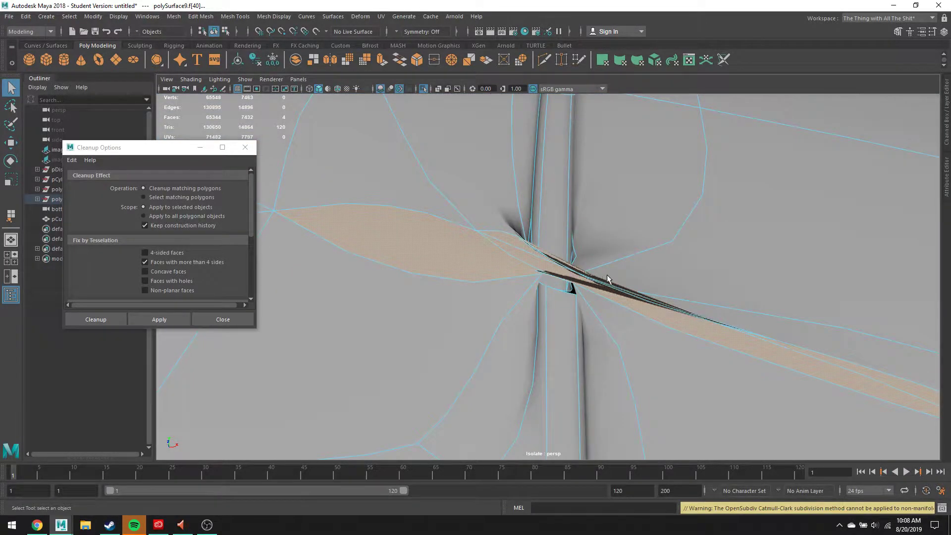
scroll(570, 282, down, 5)
key(Delete)
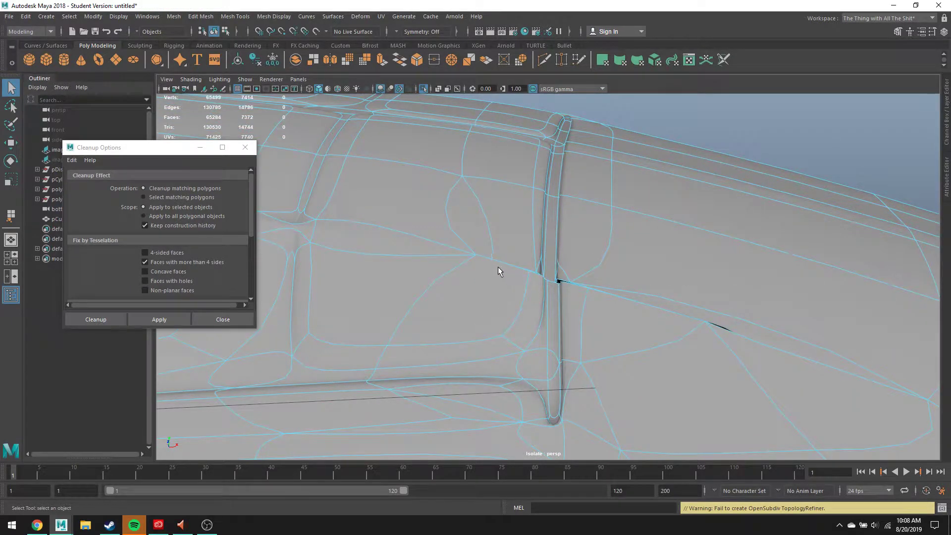
Return to unsmoothed display and delete the stray diagonal edge ending on the crossing edge left of the groove
scroll(511, 265, up, 3)
key(1)
right_drag(462, 231, 461, 205)
click(463, 204)
key(Delete)
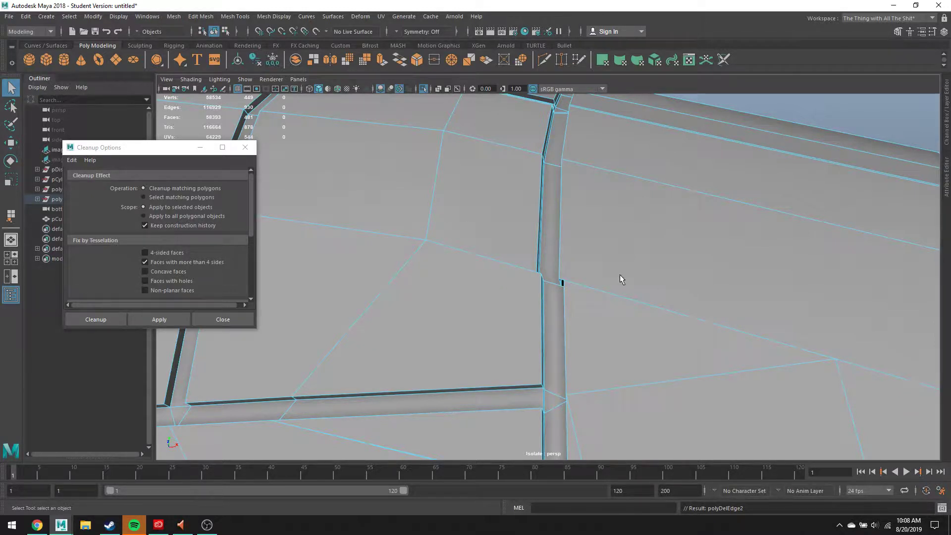
Delete the redundant vertices along the edge that crosses the groove, keeping the surrounding edges and faces
right_drag(607, 296, 557, 266)
click(563, 285)
scroll(549, 287, up, 5)
alt+drag(548, 286, 589, 318)
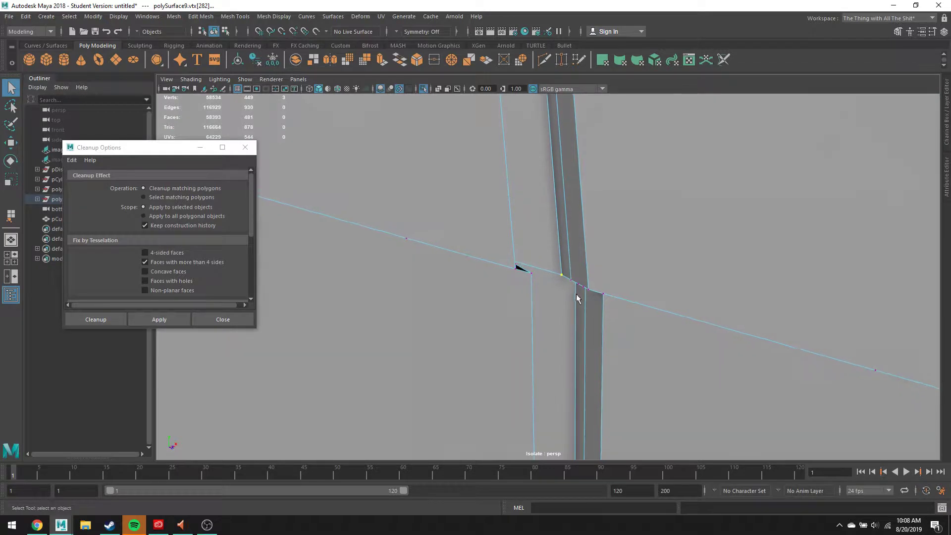
scroll(576, 295, down, 5)
drag(450, 202, 658, 302)
key(ctrl+Delete)
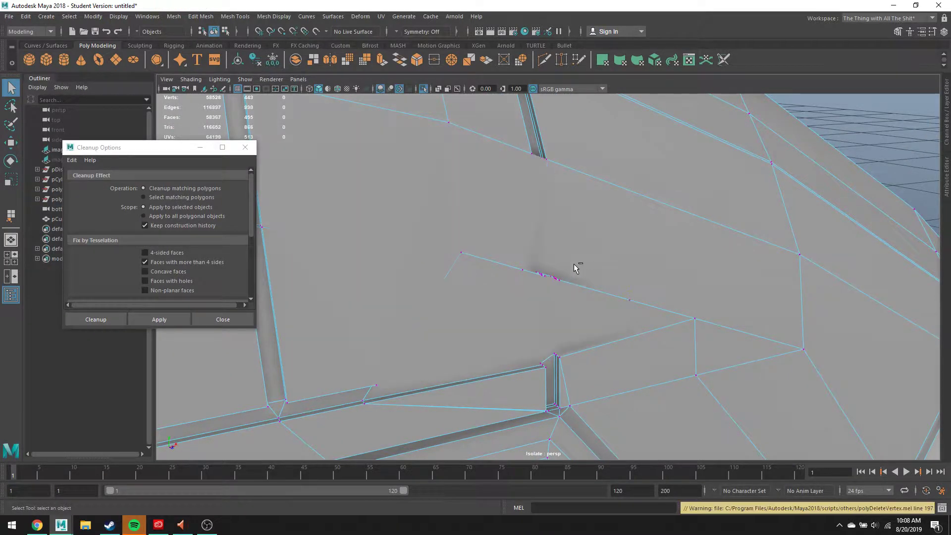
key(ctrl+z)
key(Delete)
drag(432, 166, 686, 419)
click(653, 417)
Merge the mismatched vertex pairs on the groove's right wall to close the gap at the break
scroll(534, 290, up, 2)
alt+drag(535, 294, 569, 283)
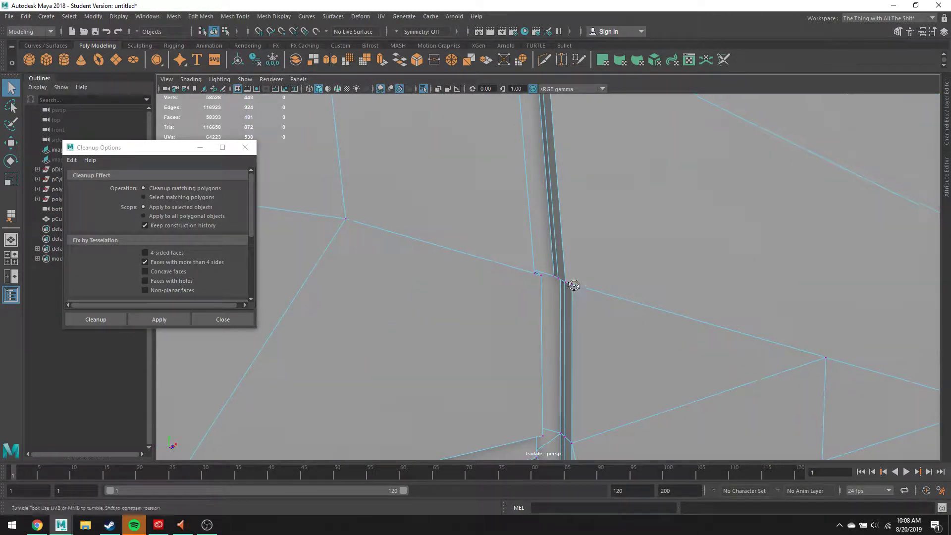
scroll(564, 287, up, 3)
click(566, 288)
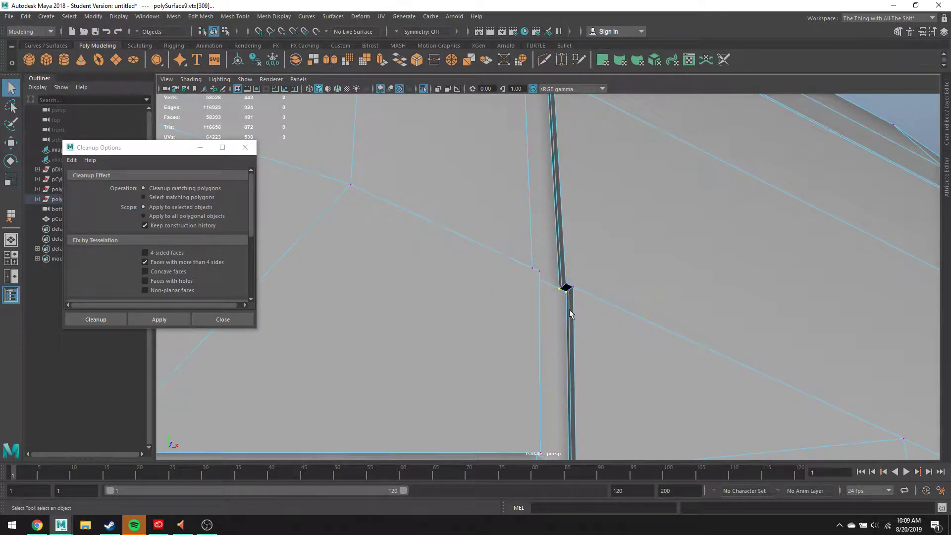
click(454, 56)
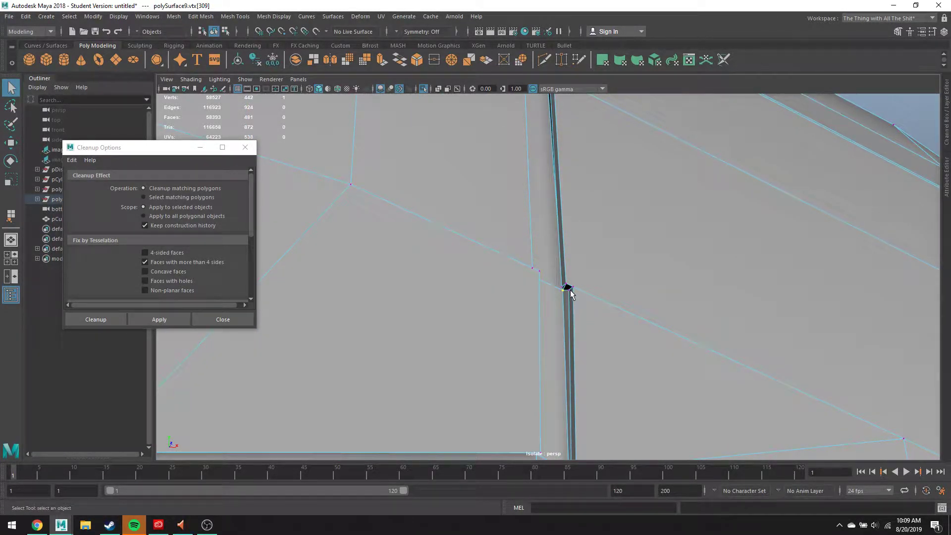
key(g)
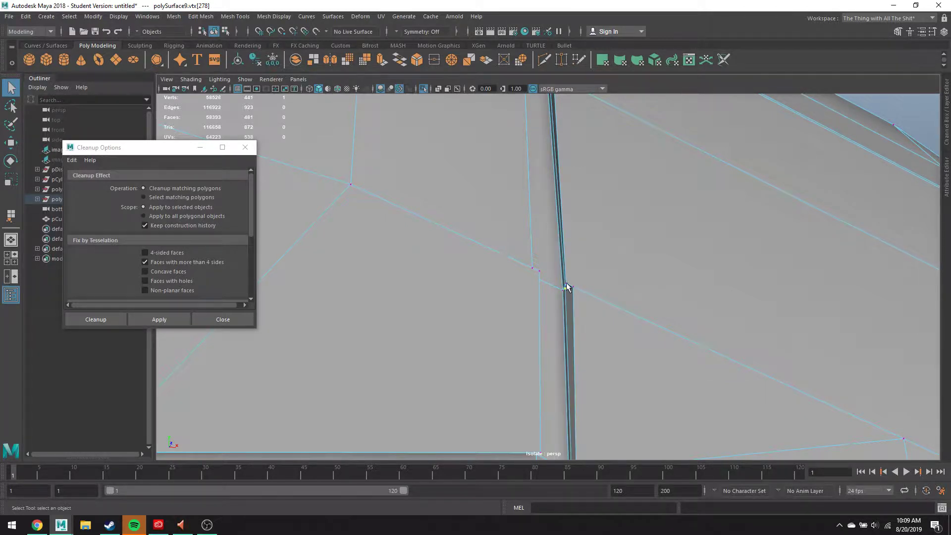
shift+click(573, 290)
key(g)
alt+drag(567, 288, 521, 311)
Merge the remaining vertex pairs on the groove's left wall, using wireframe for the hidden one, and return to smoothed shading
click(530, 271)
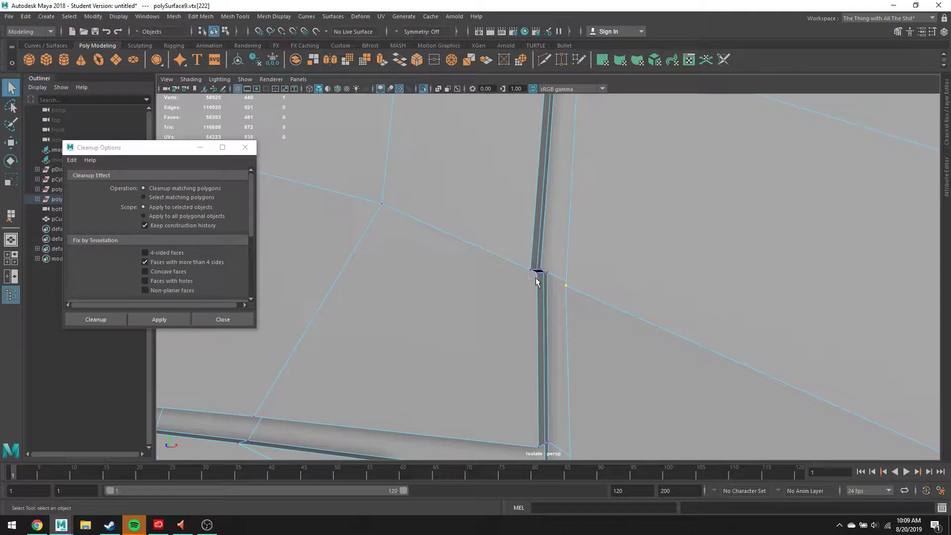
shift+click(545, 272)
key(g)
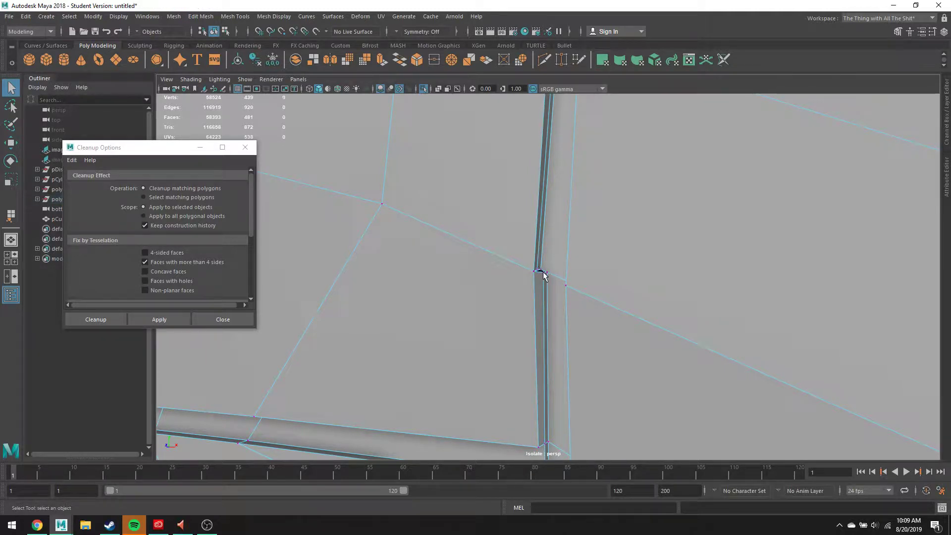
key(g)
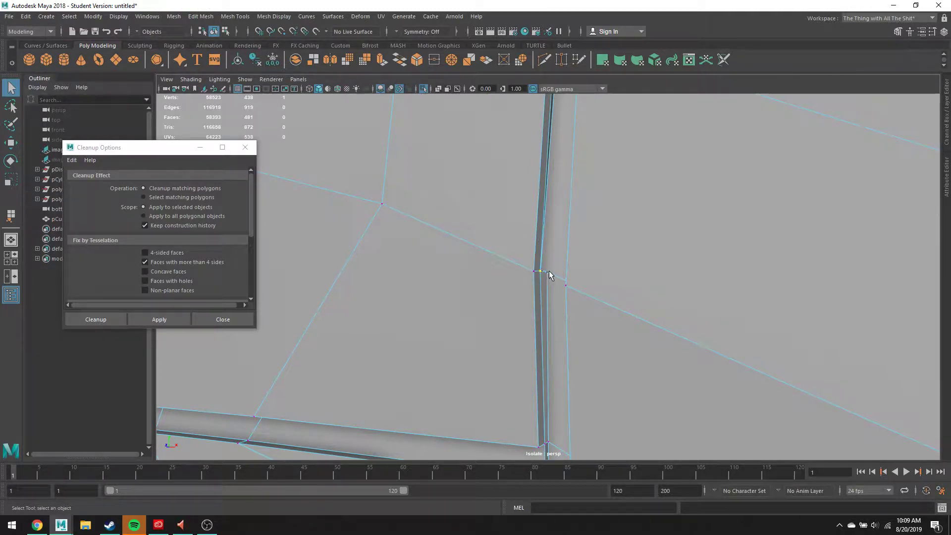
key(4)
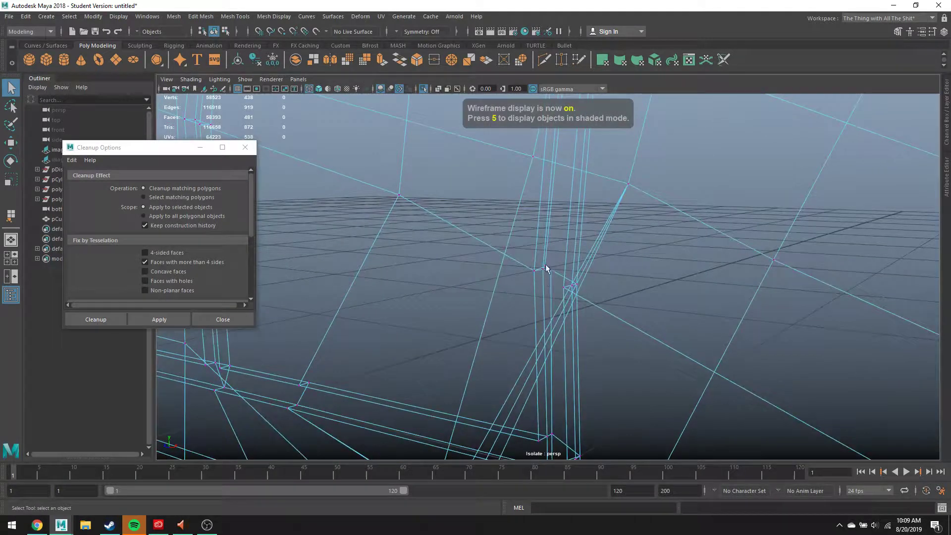
drag(551, 268, 554, 270)
key(g)
key(6)
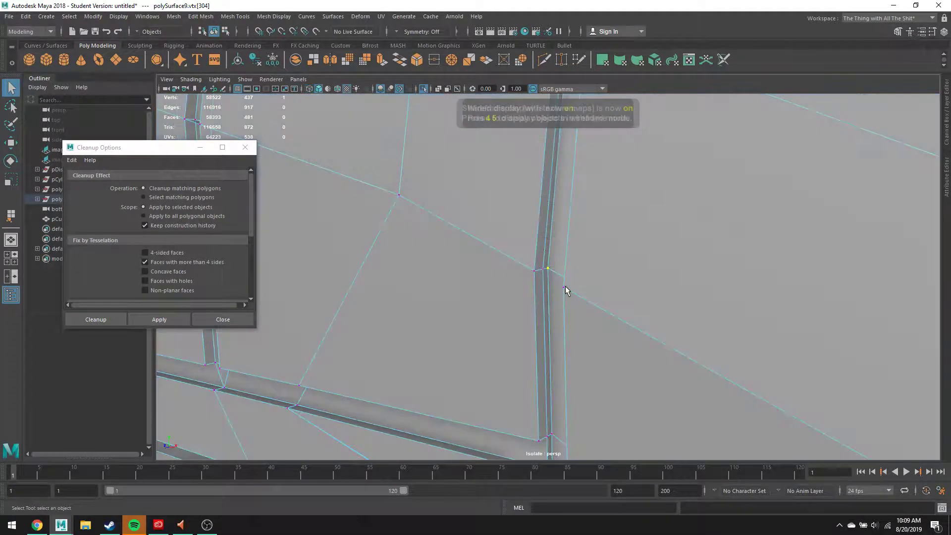
scroll(557, 289, down, 5)
key(3)
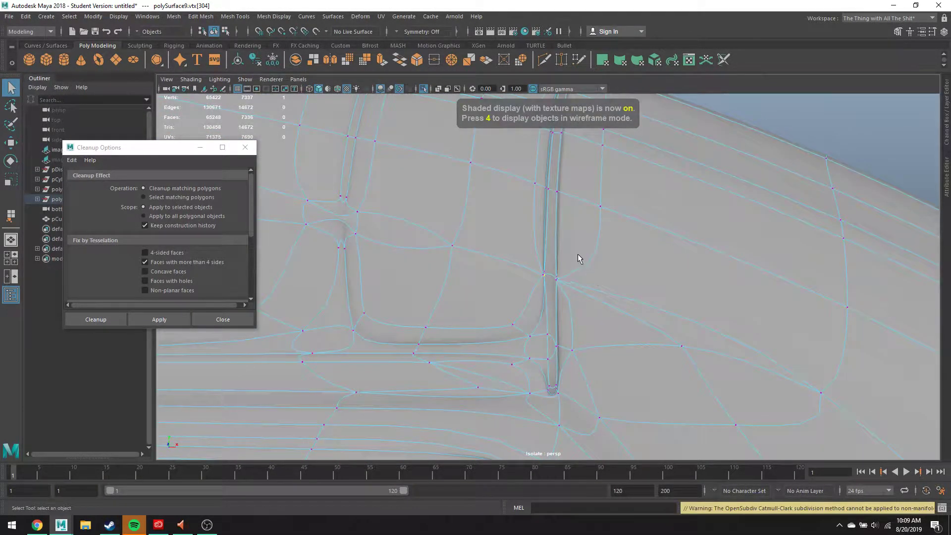
Try deleting the narrow groove wall face just below the break
scroll(567, 277, up, 8)
mouse_move(550, 272)
alt+mouse_down()
mouse_move(522, 267)
mouse_move(548, 276)
mouse_move(533, 272)
mouse_move(548, 258)
alt+mouse_up()
scroll(524, 261, down, 5)
right_drag(548, 251, 547, 299)
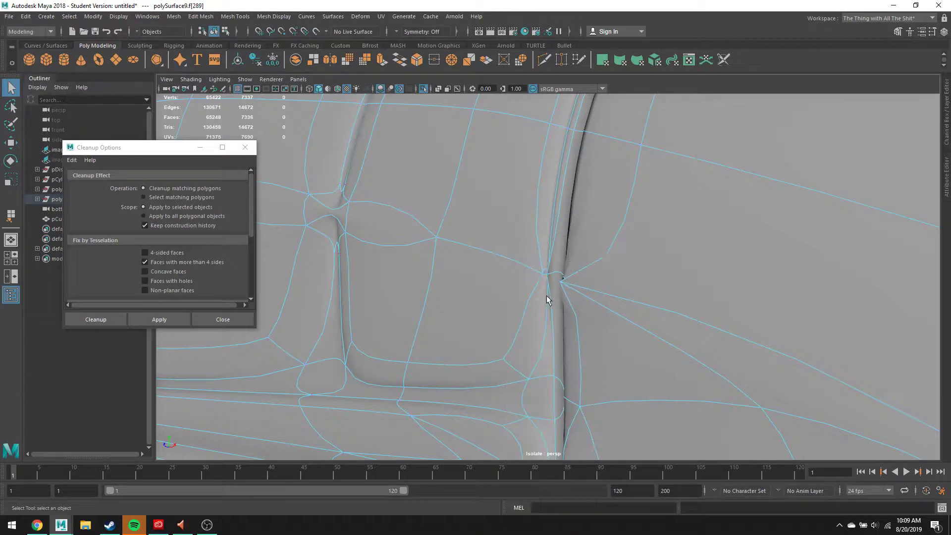
click(546, 297)
key(Delete)
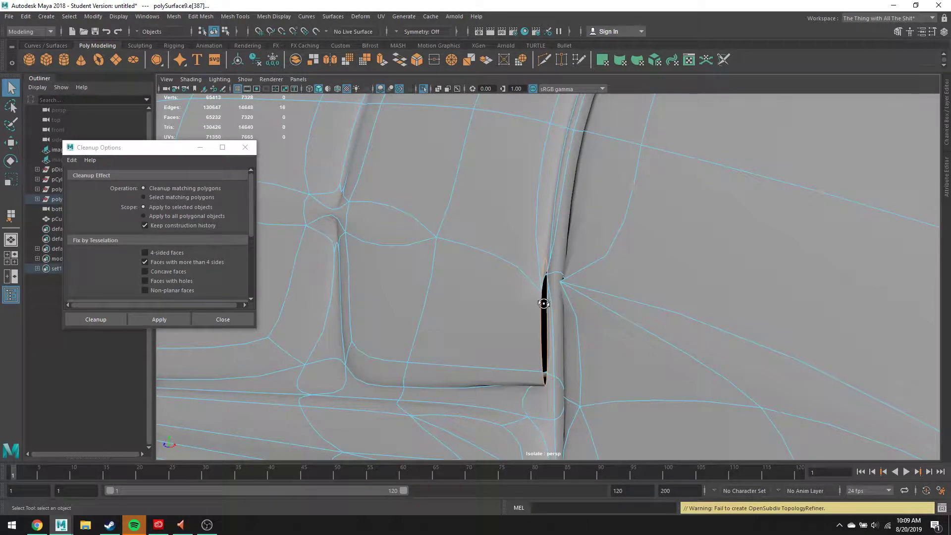
alt+drag(544, 303, 612, 290)
key(ctrl+z)
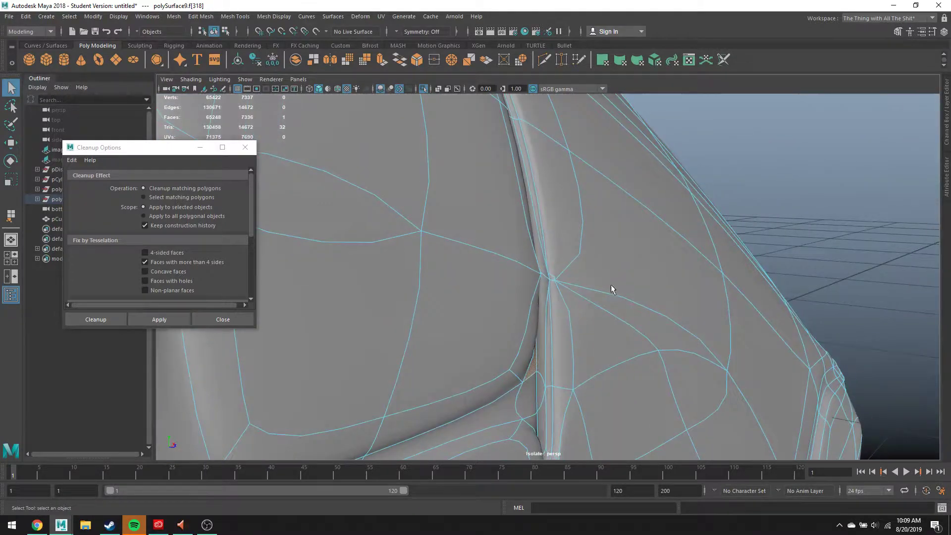
Examine the narrow groove face in unsmoothed and smoothed display, including from inside the shell
key(1)
scroll(556, 284, up, 5)
scroll(555, 284, down, 5)
alt+drag(550, 287, 539, 287)
key(3)
alt+drag(484, 276, 588, 304)
alt+middle_drag(588, 303, 659, 290)
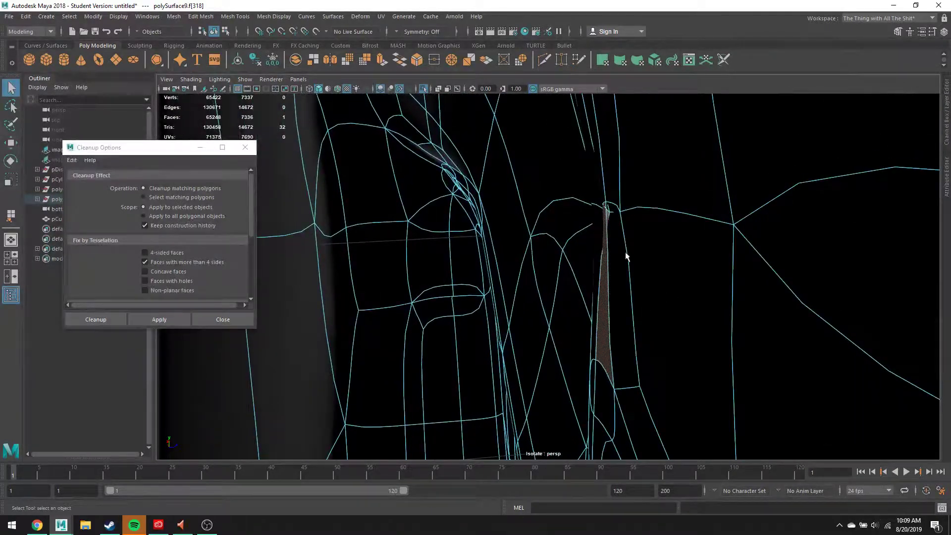
alt+drag(627, 257, 644, 265)
Delete three groove faces from inside the shell: the strips below and above the break and the small one between them
click(687, 258)
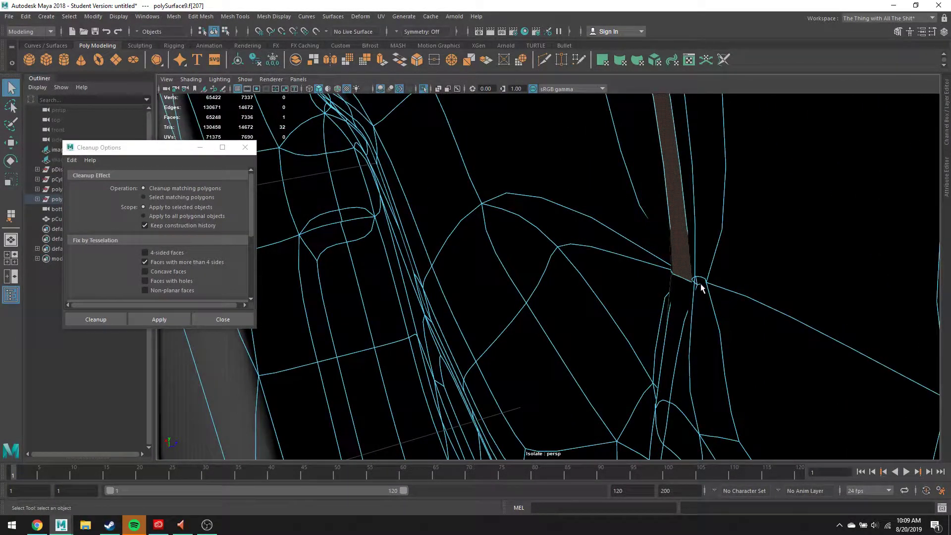
click(698, 286)
key(ctrl+Delete)
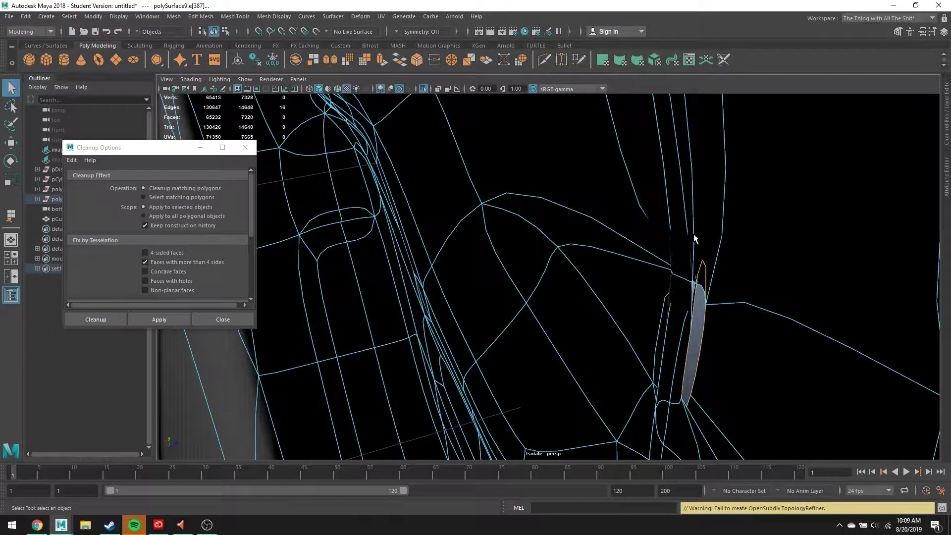
key(g)
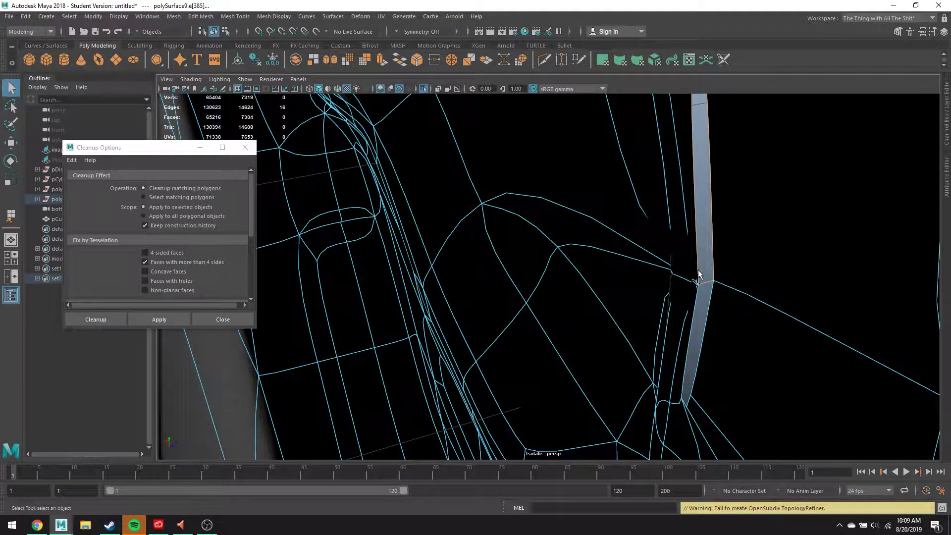
click(708, 282)
scroll(734, 289, up, 1)
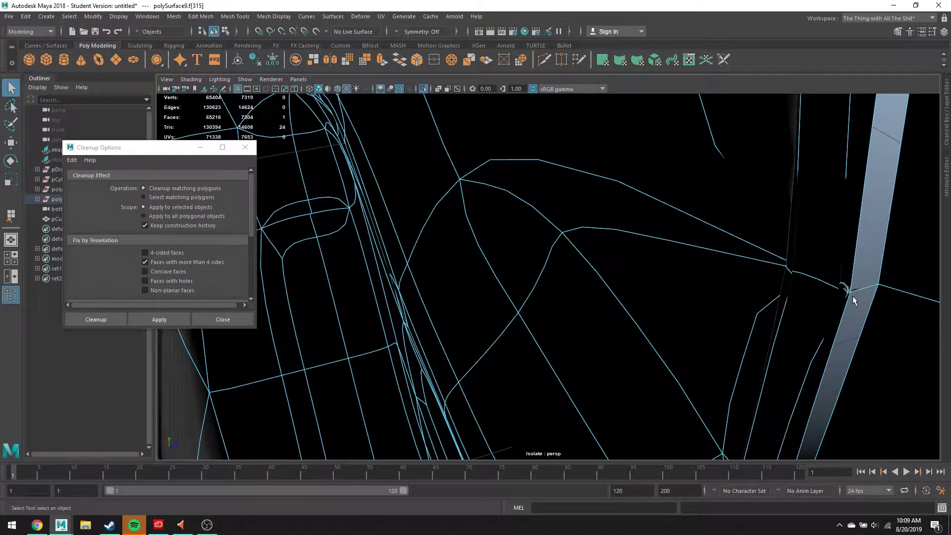
key(g)
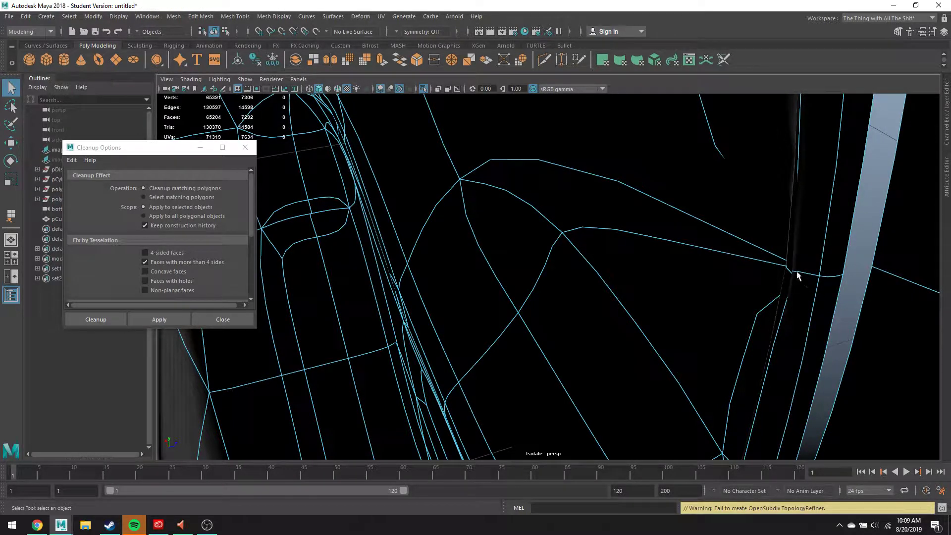
Inspect the faces meeting at the groove break from outside the shell
click(774, 248)
key(f)
alt+drag(770, 267, 557, 258)
alt+middle_drag(389, 286, 530, 269)
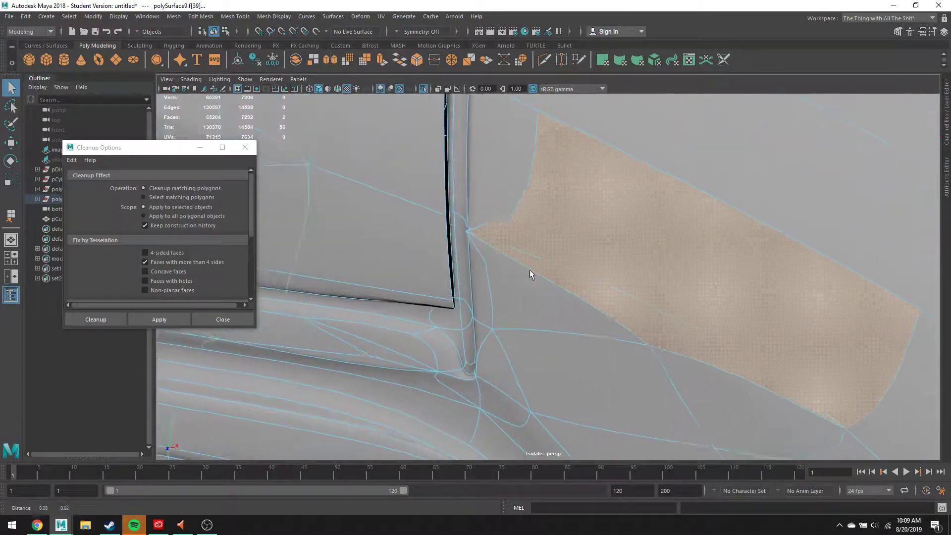
click(488, 206)
alt+drag(489, 287, 471, 261)
Isolate the tiny hidden face at the groove junction from the surrounding selection and try deleting it
click(470, 260)
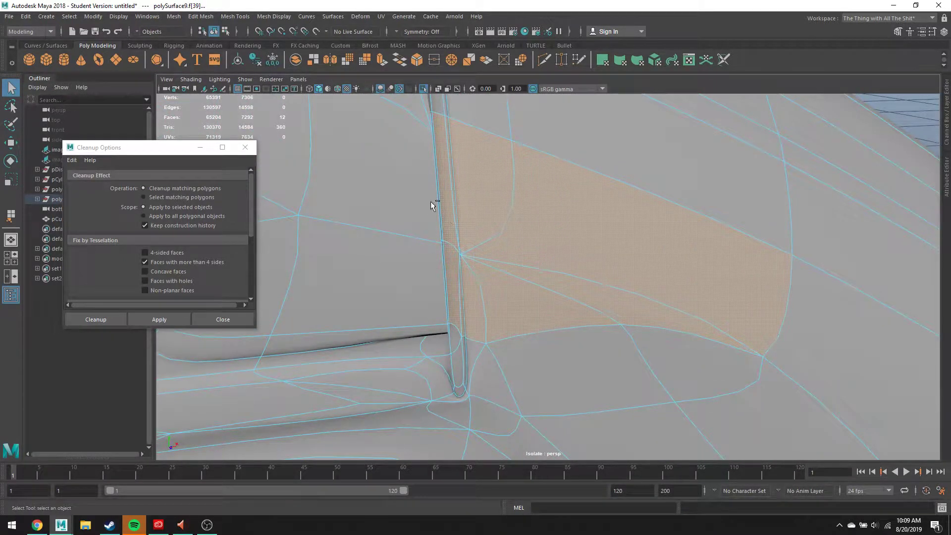
click(556, 316)
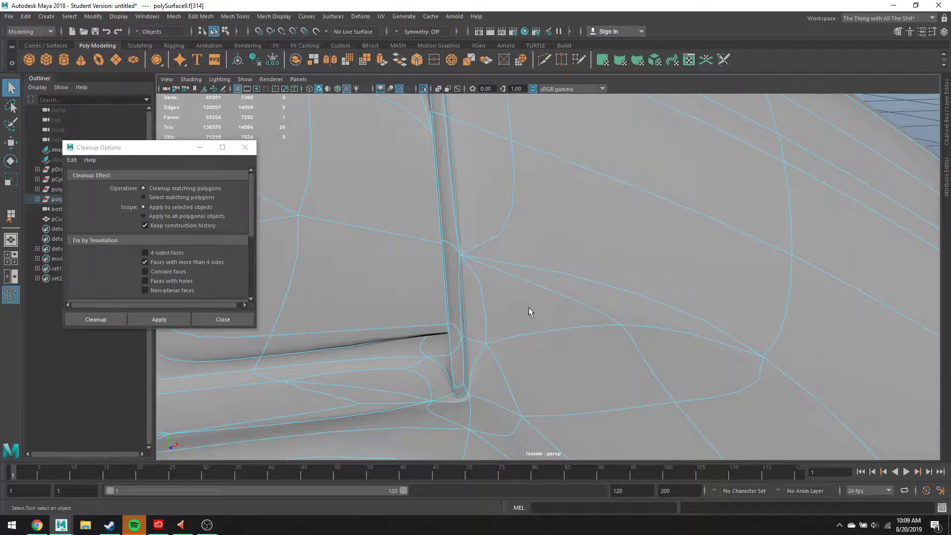
key(Delete)
key(ctrl+z)
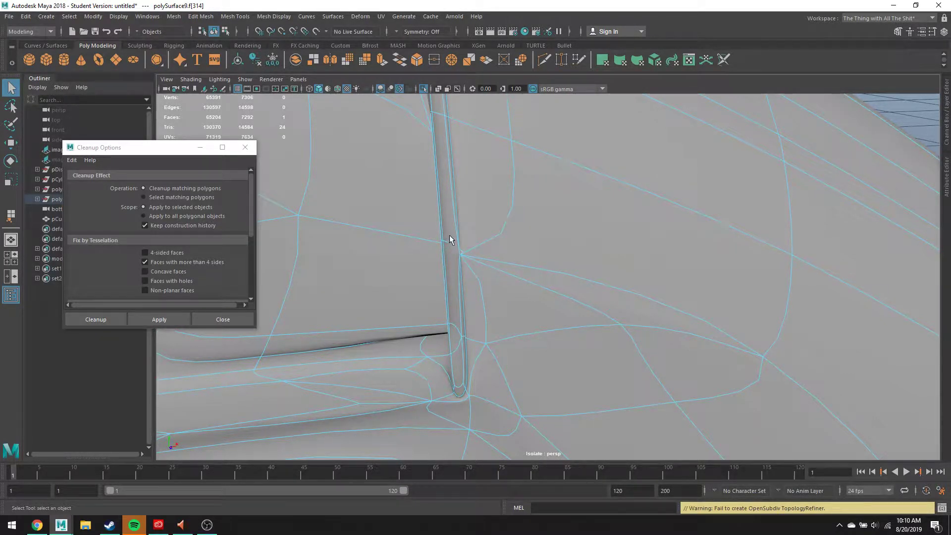
Delete the tiny hidden face at the groove junction, using wireframe display to expose it, and return to shaded display
drag(449, 237, 469, 256)
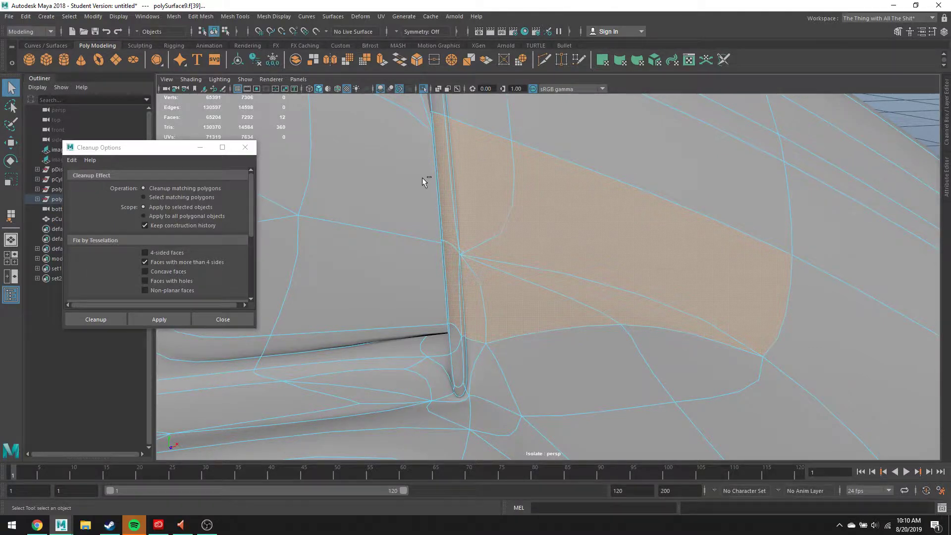
key(ctrl+z)
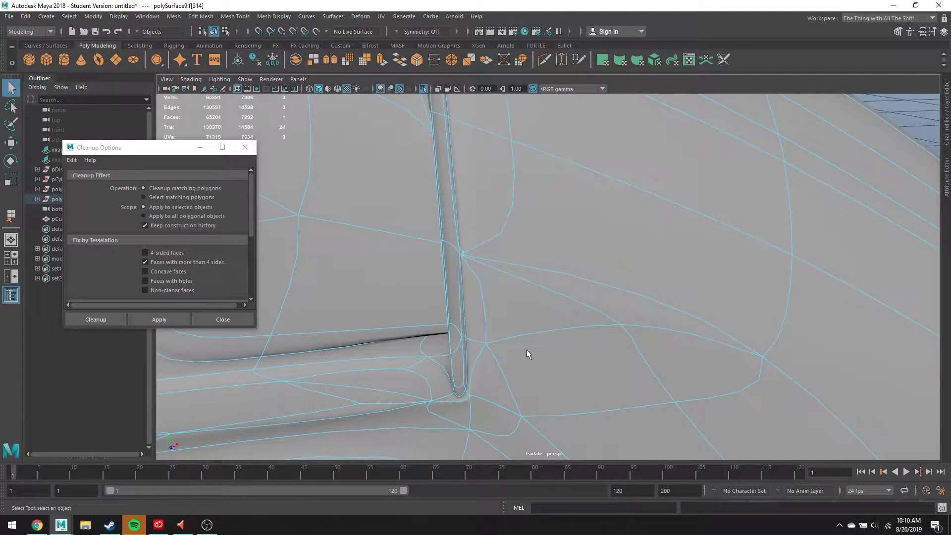
key(4)
key(f)
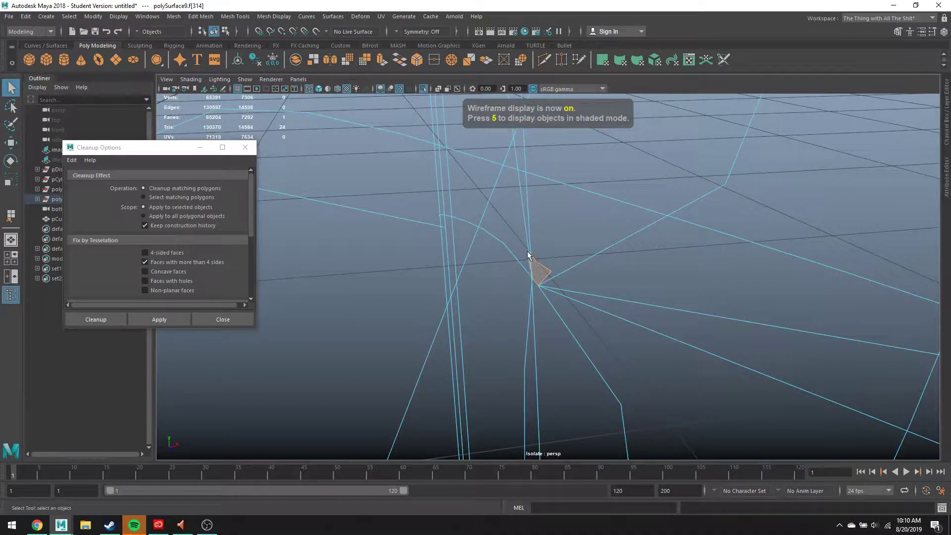
key(Delete)
key(5)
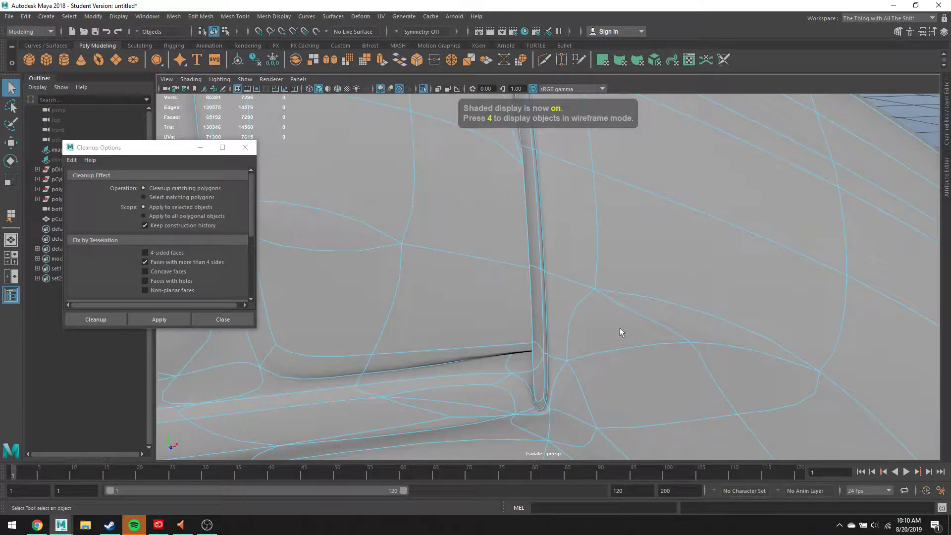
Examine the groove's lower corner and the neighbouring vertical groove in unsmoothed and smoothed display for remaining pinched geometry
alt+middle_drag(576, 358, 599, 201)
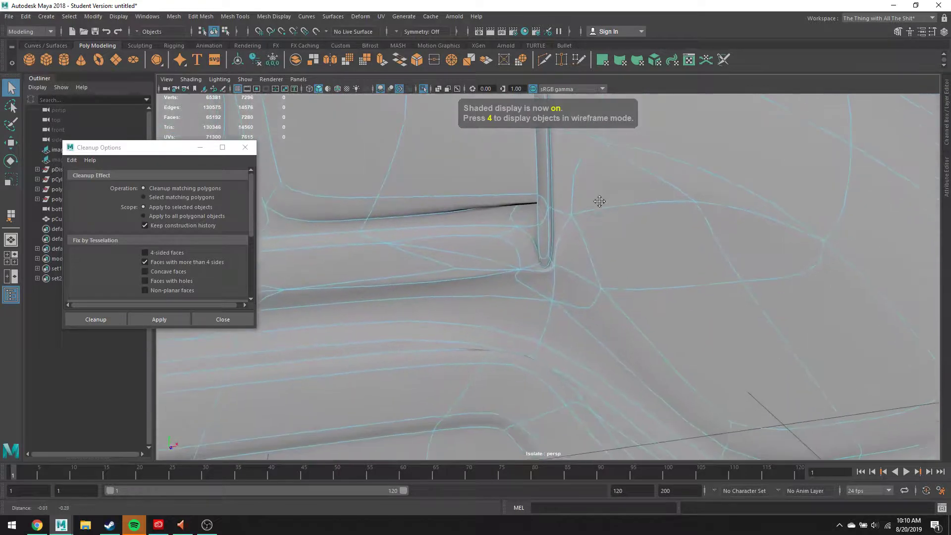
key(1)
alt+drag(582, 203, 535, 231)
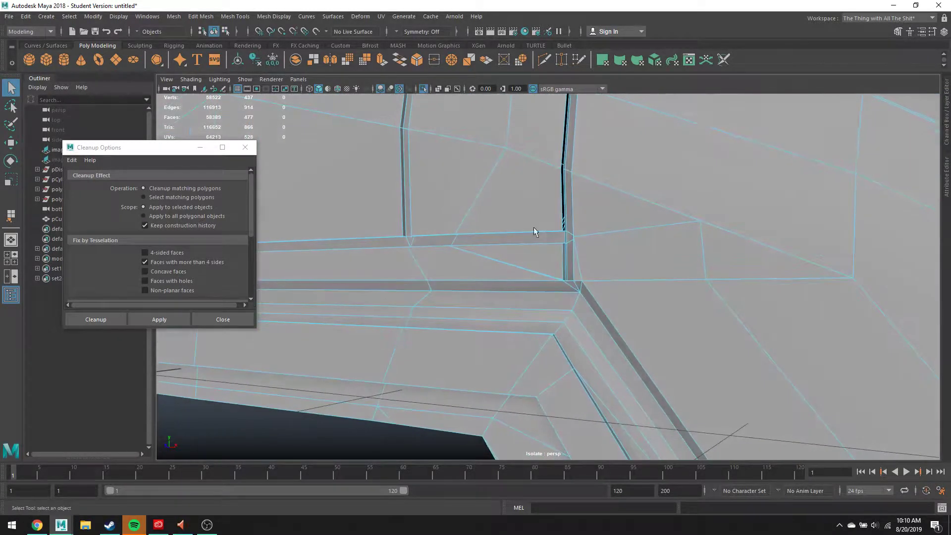
key(3)
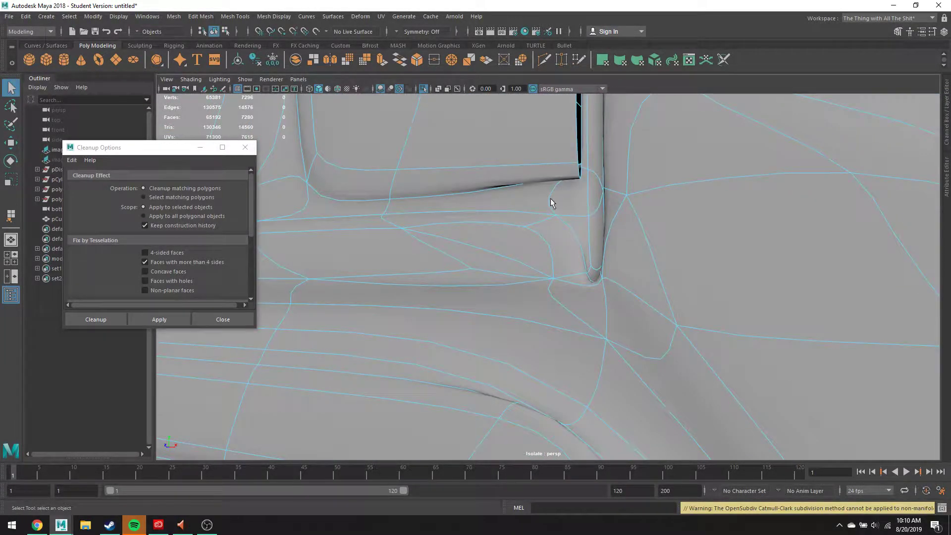
key(1)
alt+right_drag(602, 280, 494, 285)
alt+middle_drag(494, 284, 704, 418)
scroll(641, 340, up, 3)
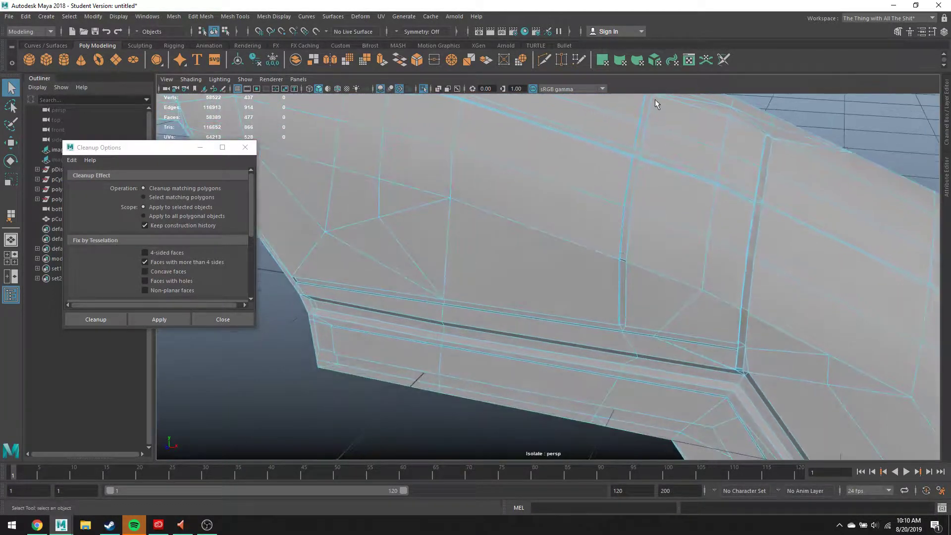
key(3)
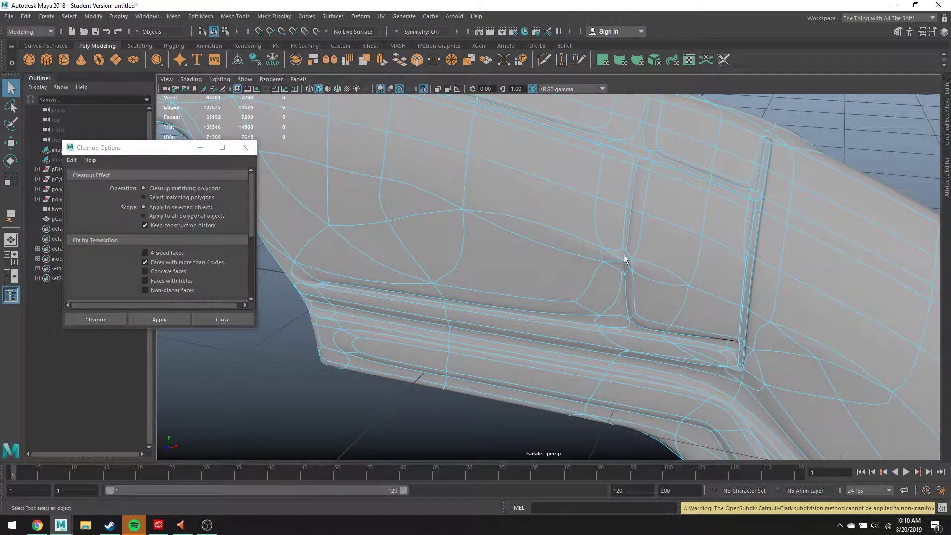
Delete the small faces clustered at the midpoint junction of the neighbouring vertical groove
click(622, 266)
shift+click(635, 268)
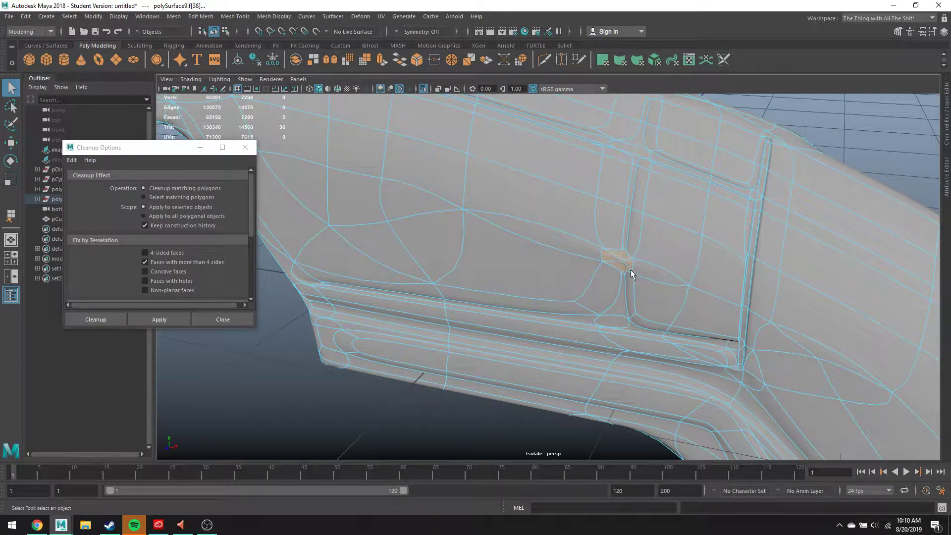
key(Delete)
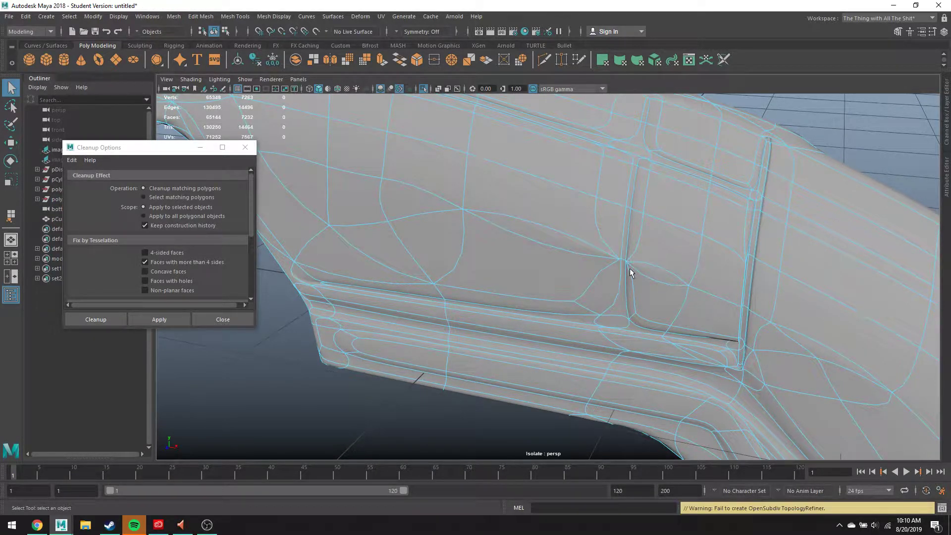
Delete the thin sliver faces on both sides of the neighbouring groove's junction
click(578, 241)
key(1)
key(3)
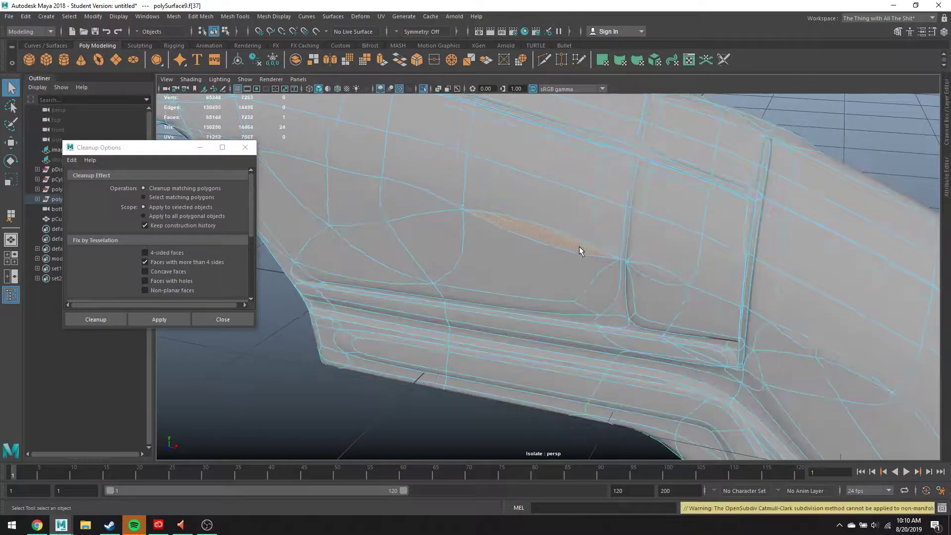
shift+click(655, 270)
key(g)
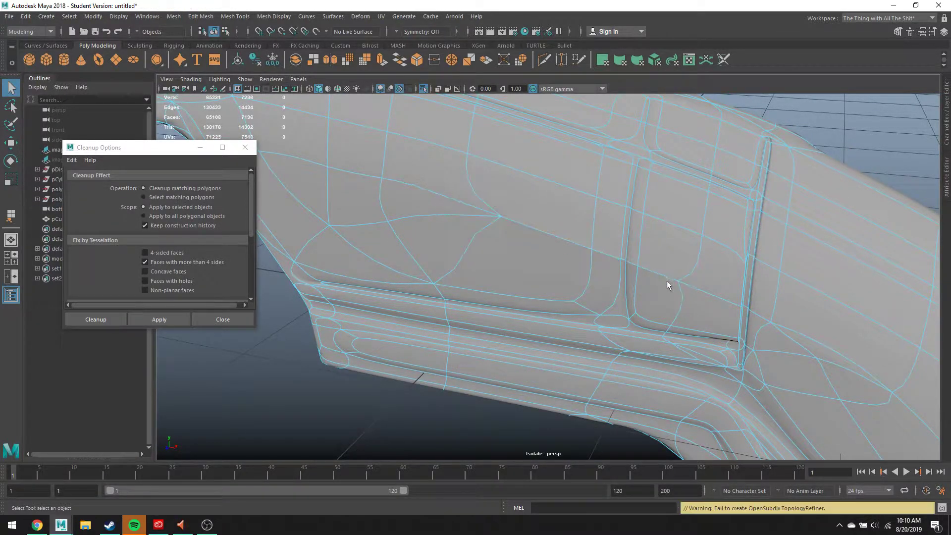
Return the shell to object selection, compare its smoothed and unsmoothed display, and merge its vertices
alt+drag(454, 187, 493, 281)
right_drag(608, 206, 634, 180)
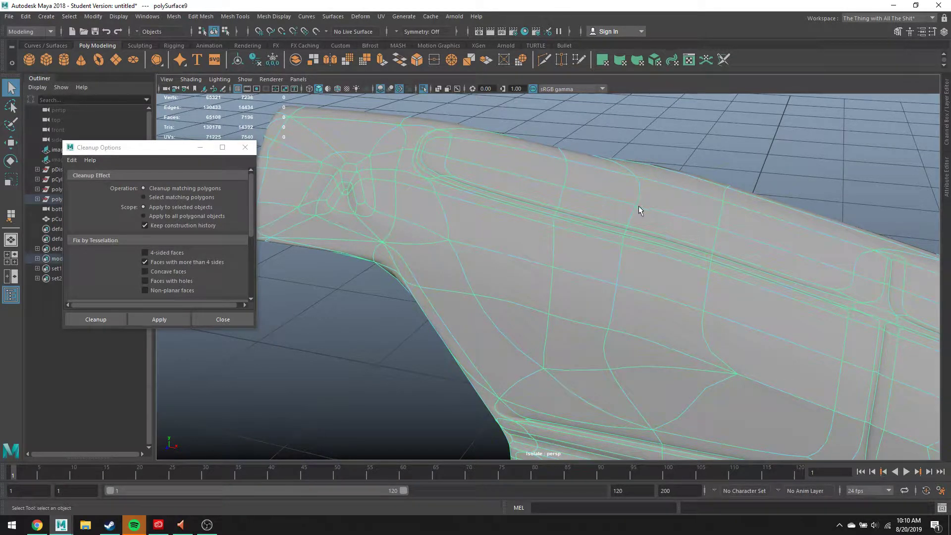
alt+middle_drag(584, 257, 518, 179)
key(1)
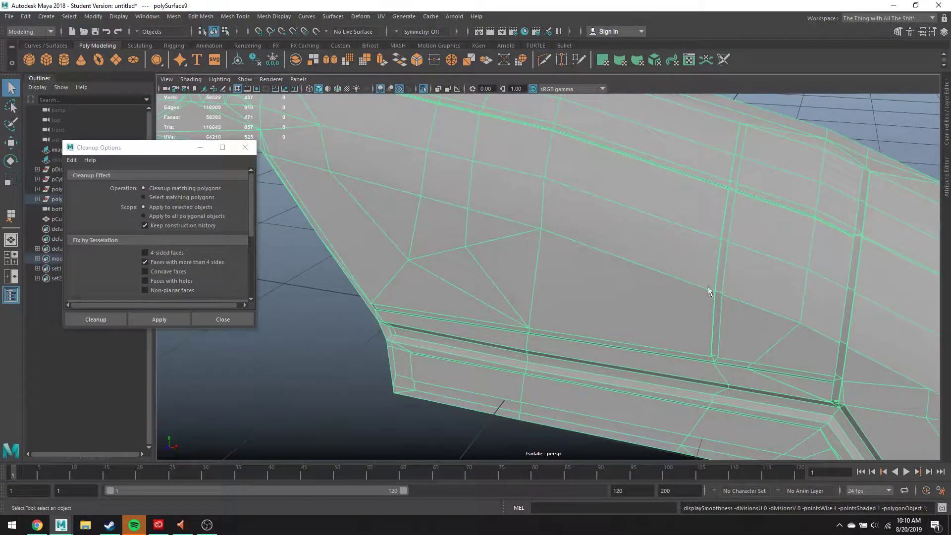
key(3)
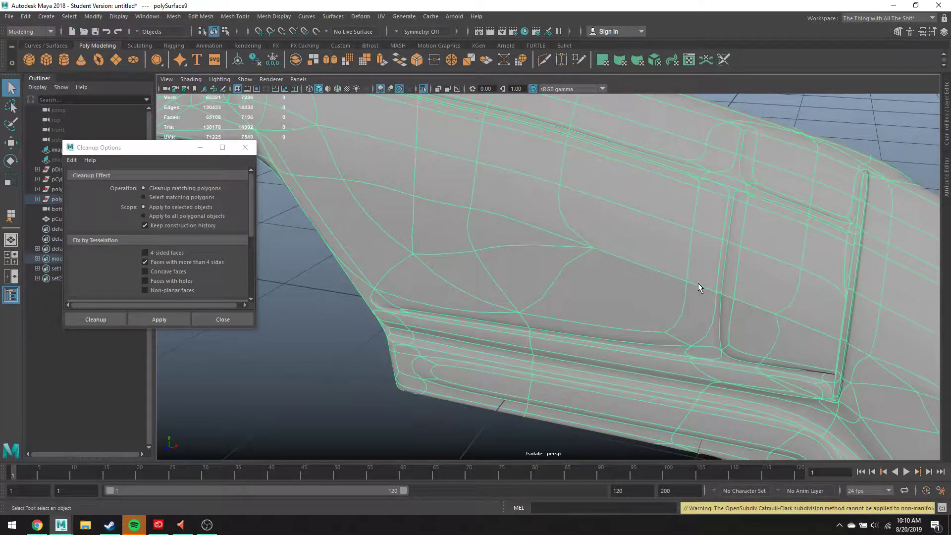
key(1)
key(3)
click(201, 16)
click(218, 122)
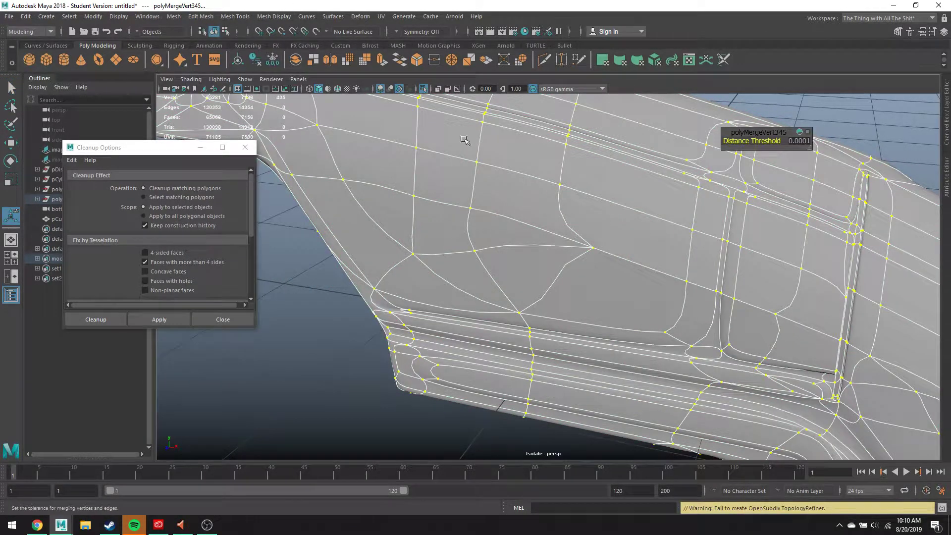
Try a merge distance threshold of 0.01 on the shell's vertices and undo it
click(799, 140)
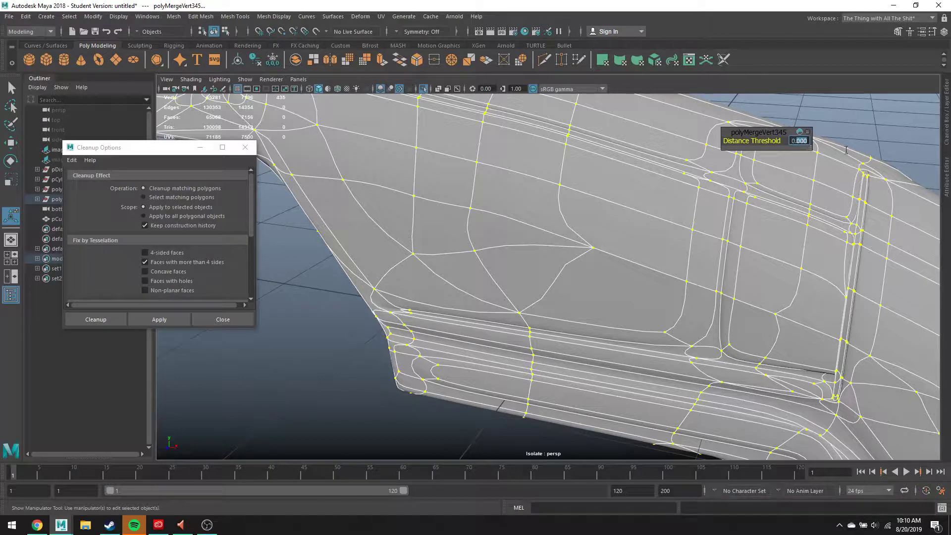
key(3)
key(1)
text(0.01)
key(Return)
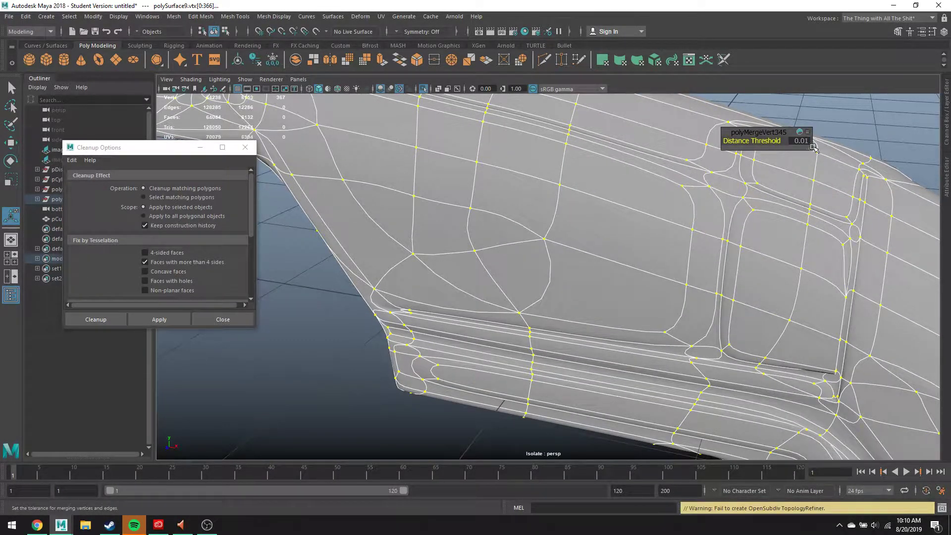
key(ctrl+z)
Set the shell's vertex merge distance threshold to 0.001 and return to object selection
click(800, 141)
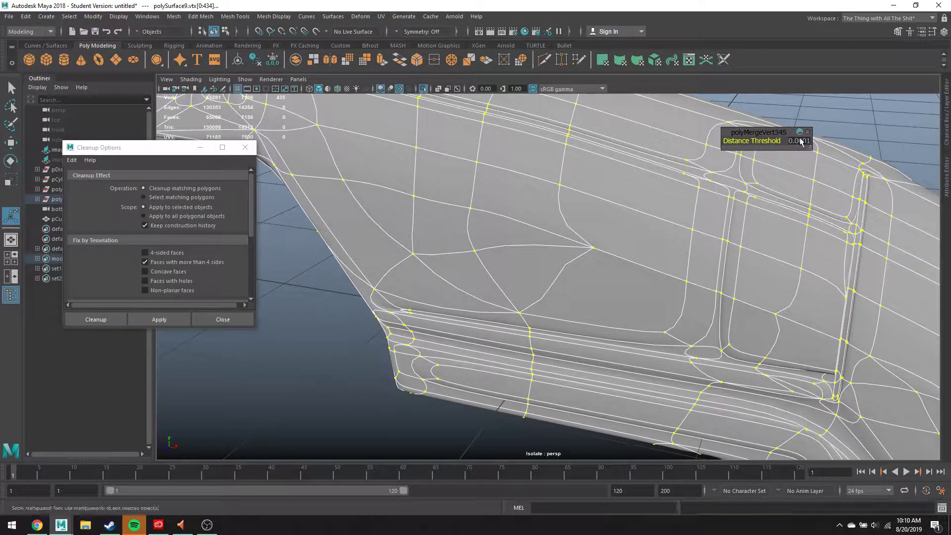
text(0.00)
key(Return)
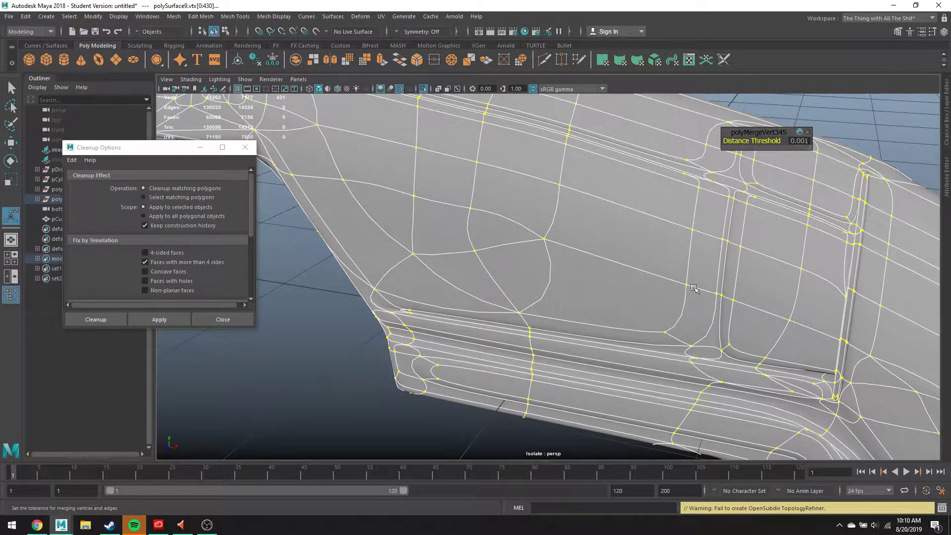
key(q)
right_drag(802, 223, 859, 152)
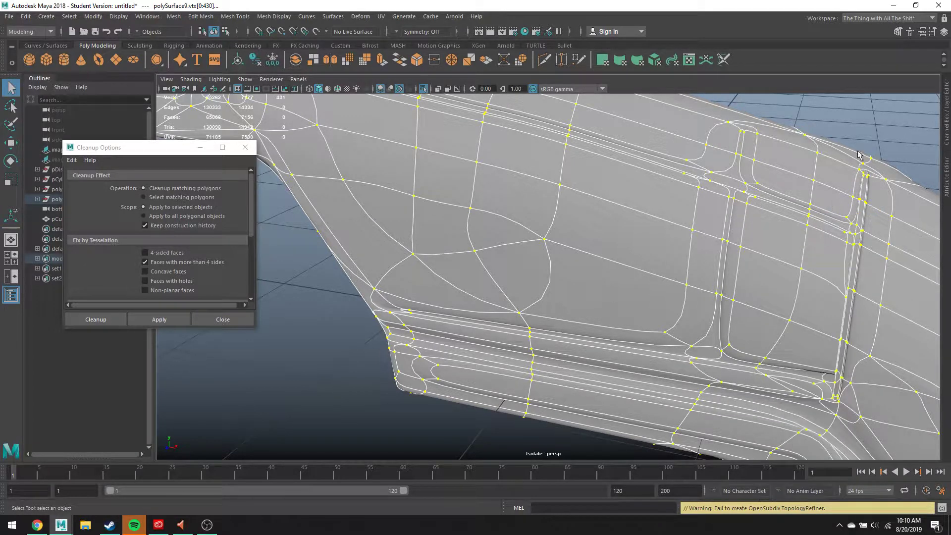
Check the merged shell from all sides, hide it, and leave the isolated view
scroll(811, 170, down, 3)
alt+drag(484, 220, 718, 318)
alt+drag(792, 330, 840, 334)
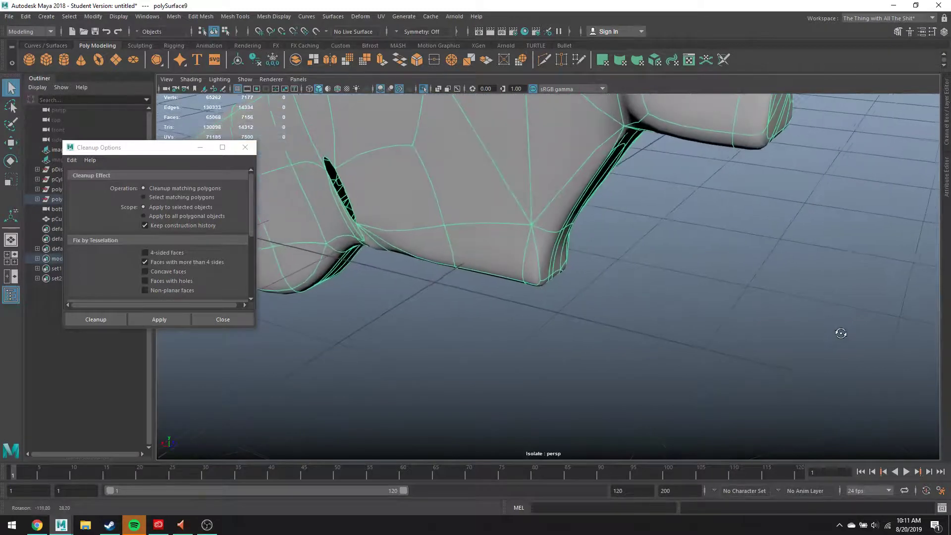
alt+middle_drag(342, 173, 504, 213)
scroll(422, 227, down, 5)
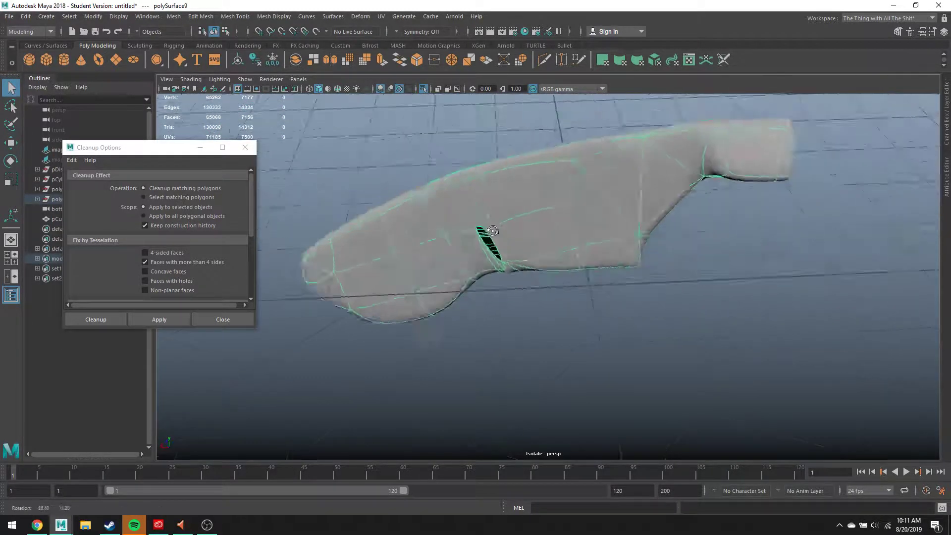
alt+drag(422, 227, 637, 220)
key(ctrl+h)
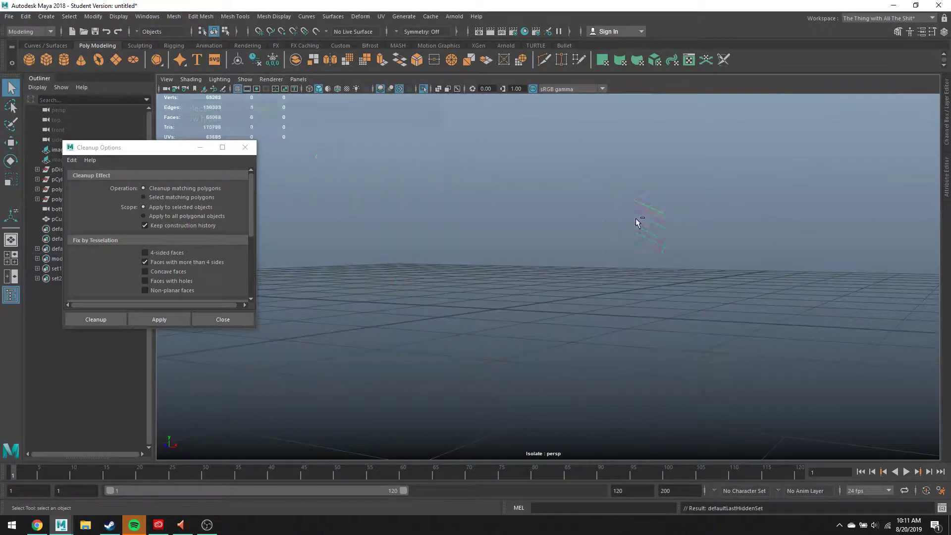
key(ctrl+1)
Hide the remaining curved shell and the long rail piece behind it to uncover the ribbed block
click(700, 298)
alt+drag(699, 298, 545, 260)
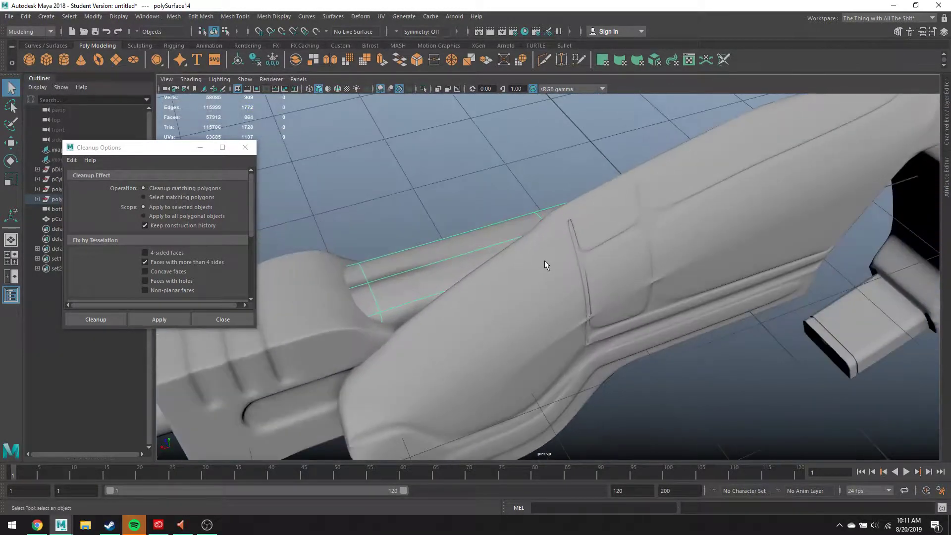
key(ctrl+h)
Select the ribbed block with the round opening and inspect its front, side slot and sloped end
click(370, 284)
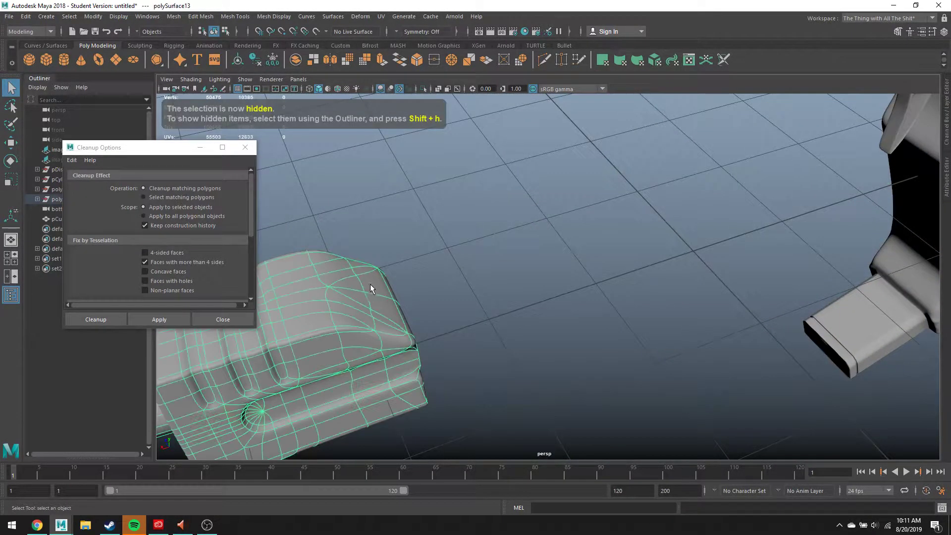
key(f)
alt+drag(606, 362, 652, 285)
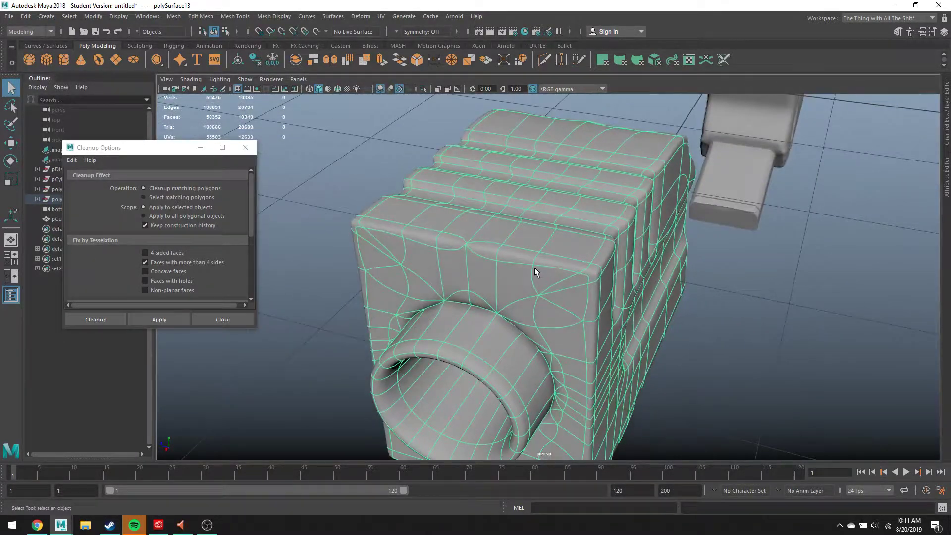
scroll(534, 269, up, 2)
alt+drag(579, 280, 506, 253)
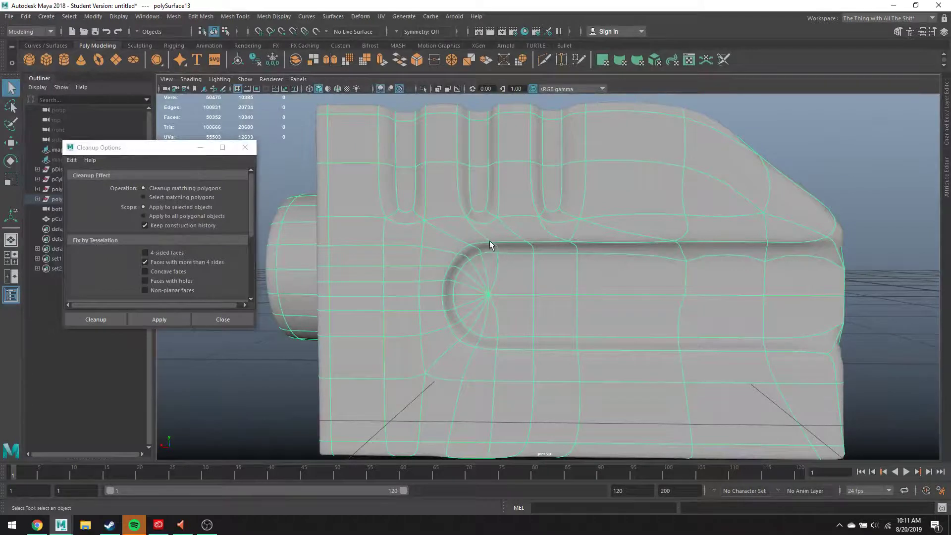
scroll(488, 242, down, 3)
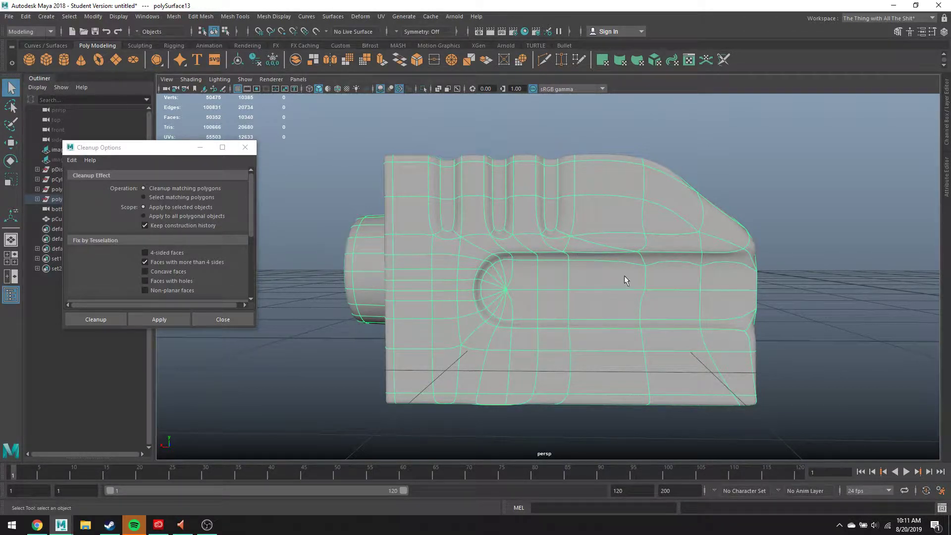
alt+drag(625, 275, 632, 308)
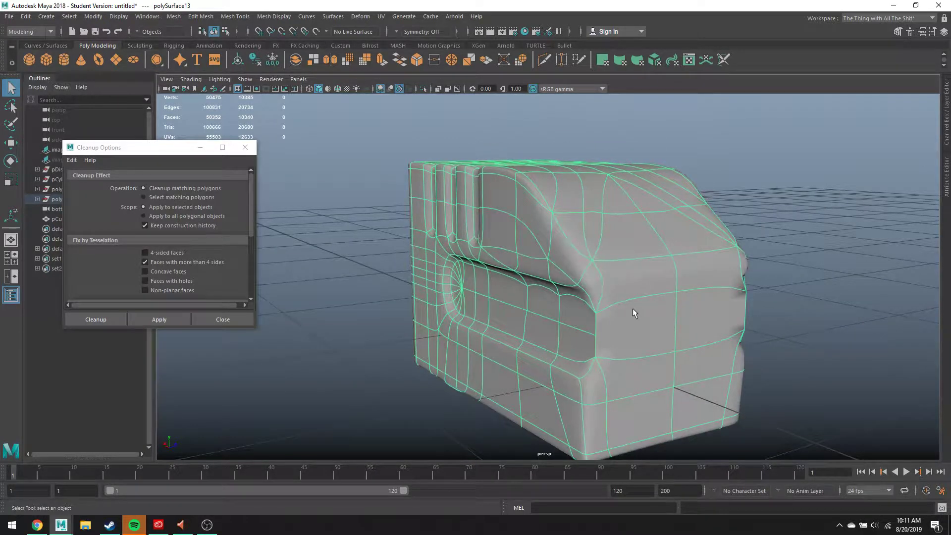
Move the middle vertex at the side slot's open end away from the block's end face to test the connection
right_drag(585, 252, 585, 279)
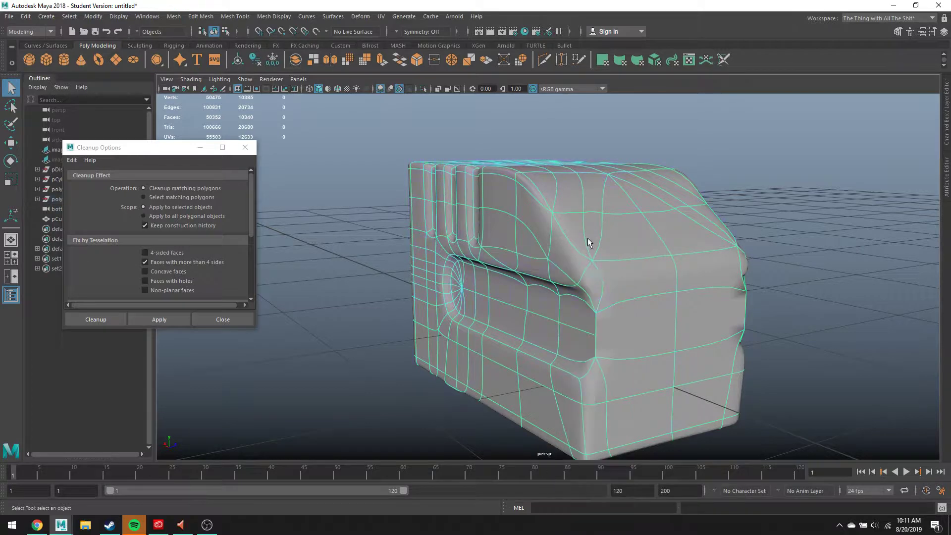
click(585, 331)
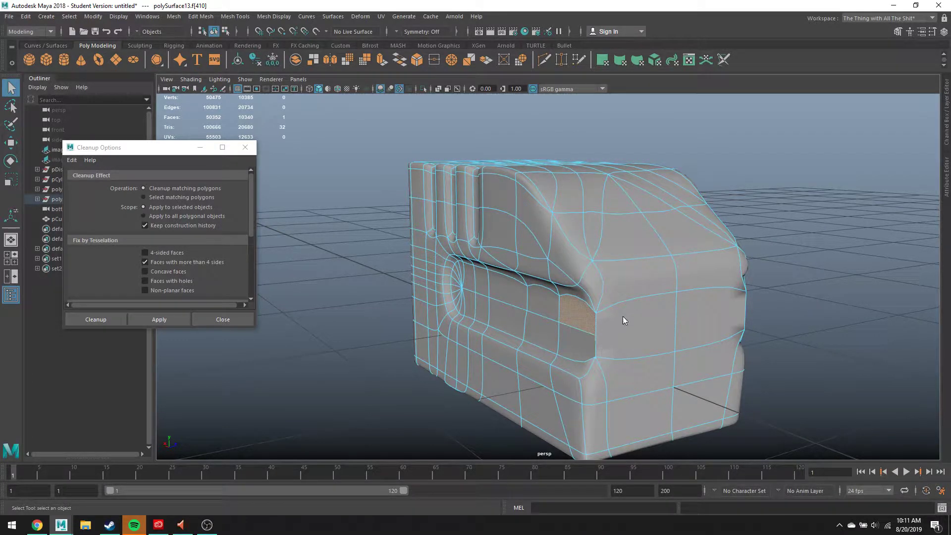
right_drag(622, 252, 571, 266)
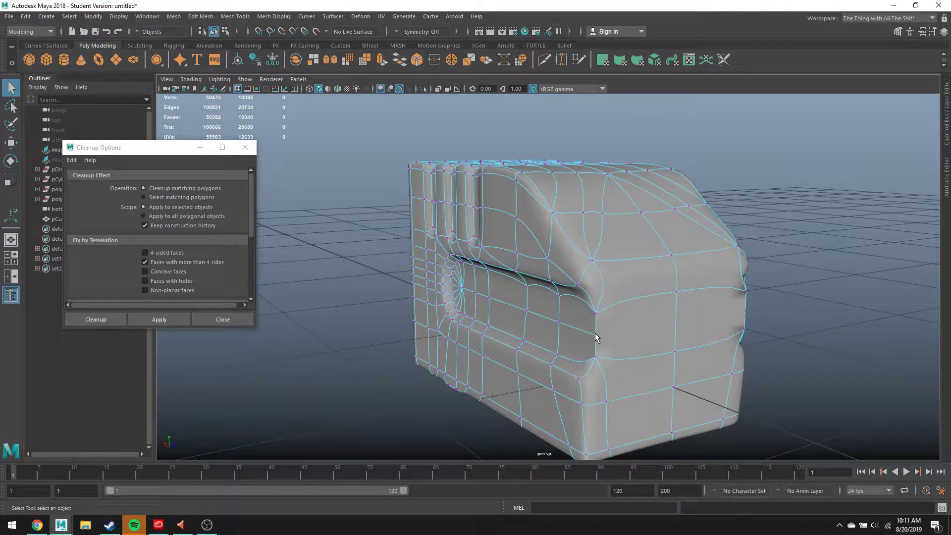
click(596, 338)
key(w)
drag(570, 331, 543, 317)
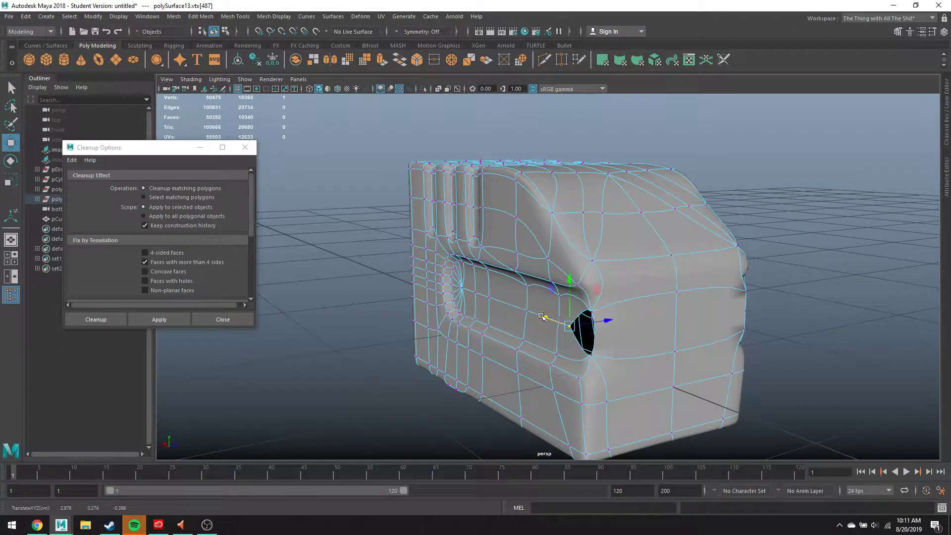
Undo the vertex move and insert an edge loop across the block's end face, level with the side slot's middle vertex
key(ctrl+z)
key(q)
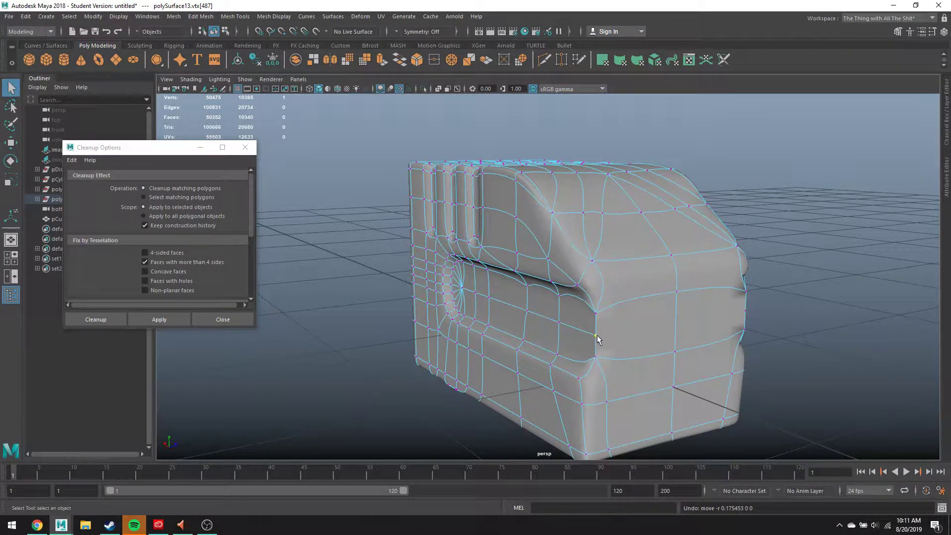
click(235, 16)
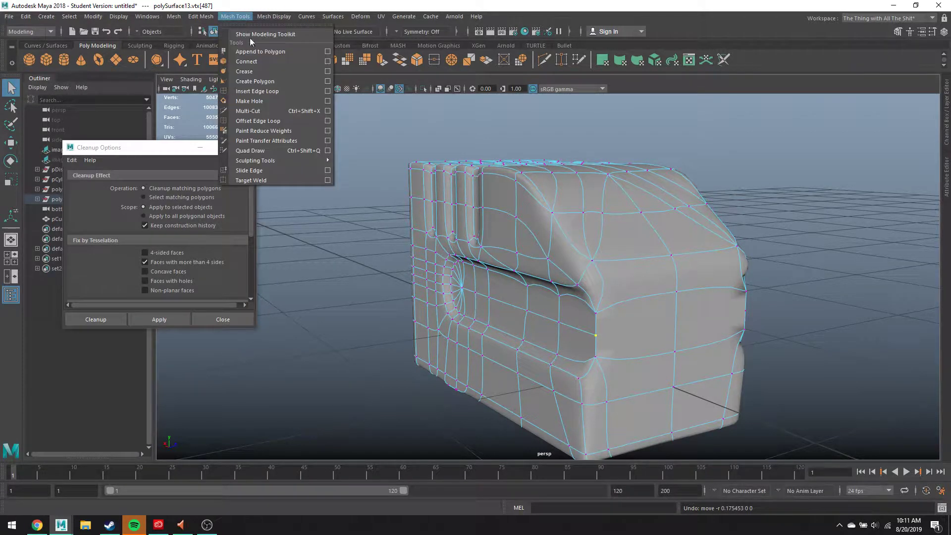
click(294, 102)
click(677, 323)
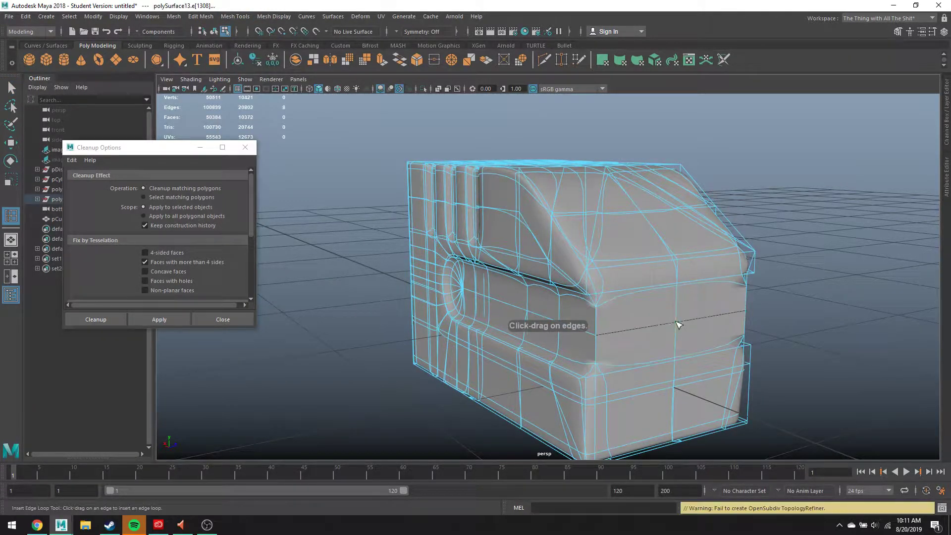
Merge the overlapping vertices at both ends of the new edge loop, where it meets the side slots, and check the smoothed shape
key(q)
right_drag(652, 252, 599, 260)
key(1)
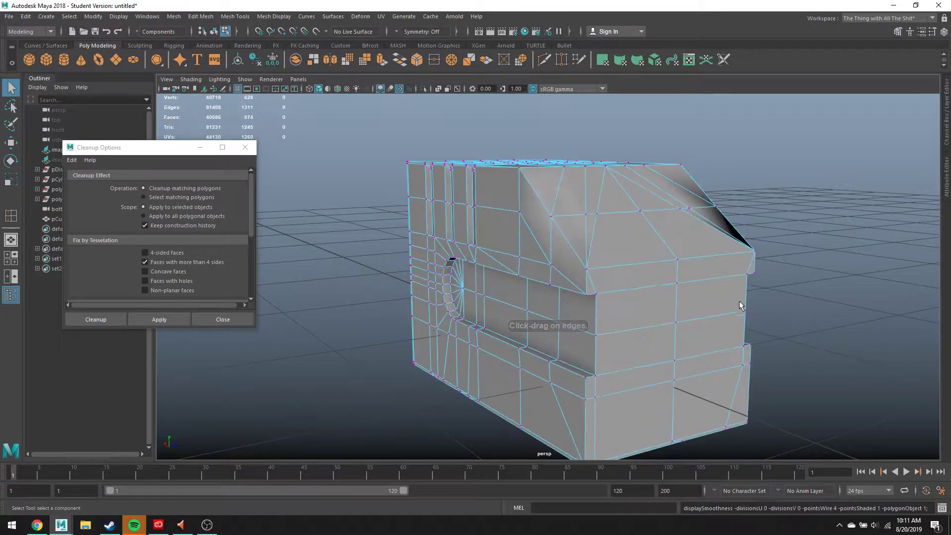
click(744, 311)
click(451, 61)
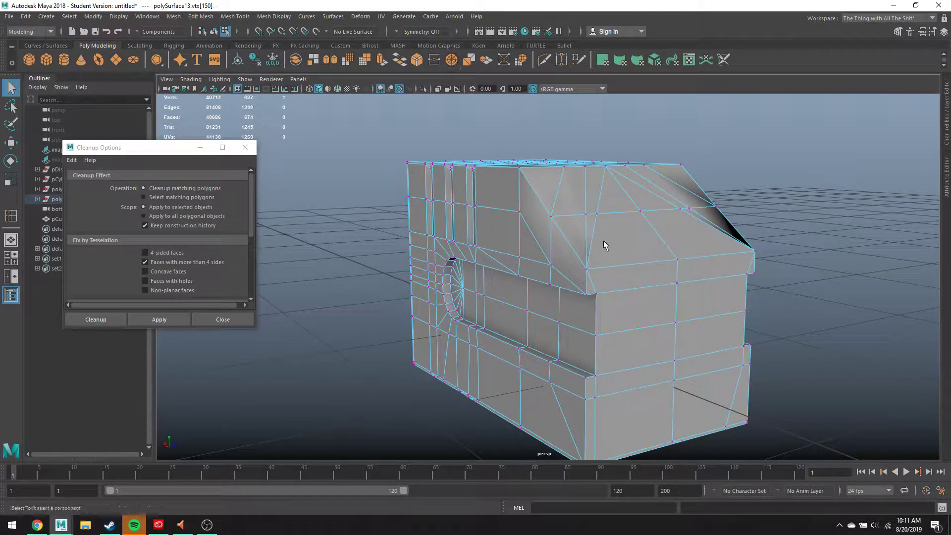
key(4)
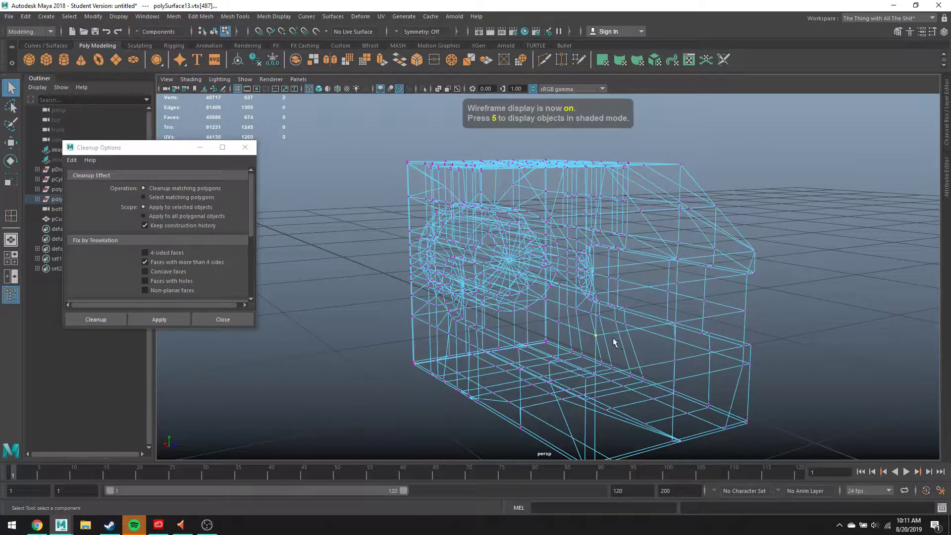
key(5)
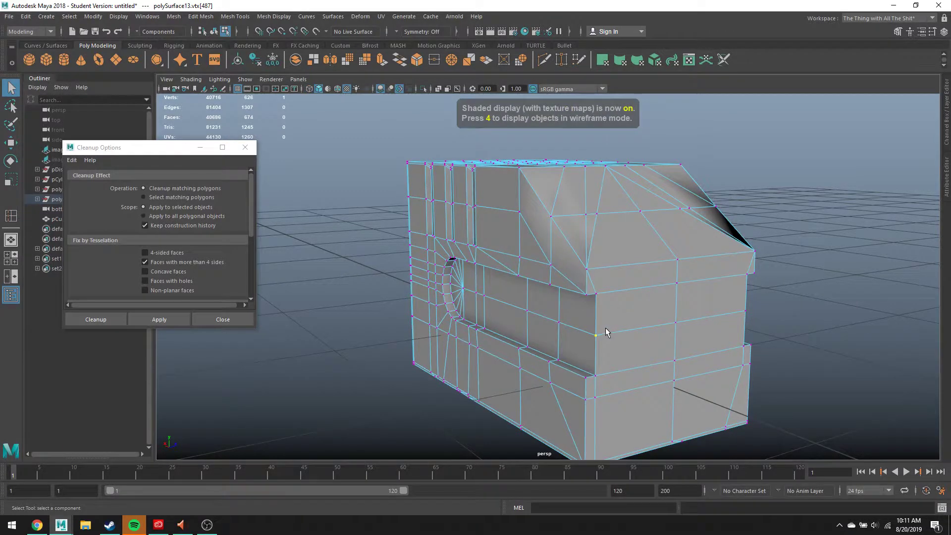
key(3)
click(585, 330)
alt+drag(584, 331, 609, 318)
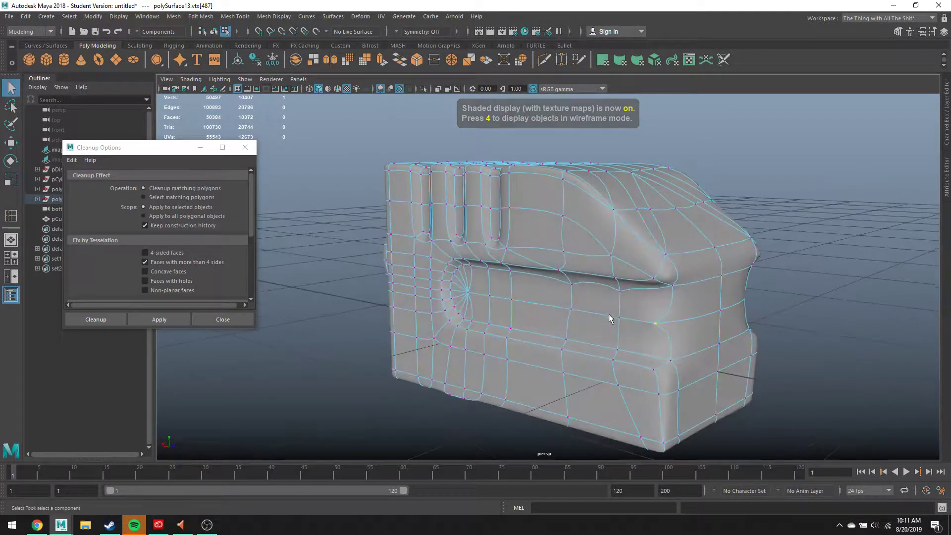
click(575, 310)
key(1)
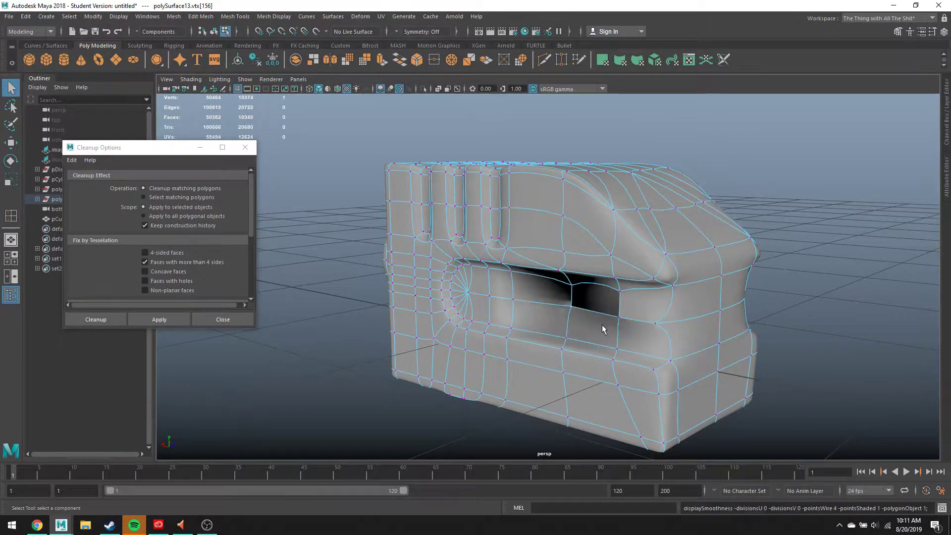
key(ctrl+z)
key(ctrl+z)
key(ctrl+z)
Inspect the round collar and its joint with the block's front face in smoothed and unsmoothed display
alt+drag(477, 303, 582, 314)
scroll(470, 294, up, 5)
alt+middle_drag(445, 296, 646, 311)
key(3)
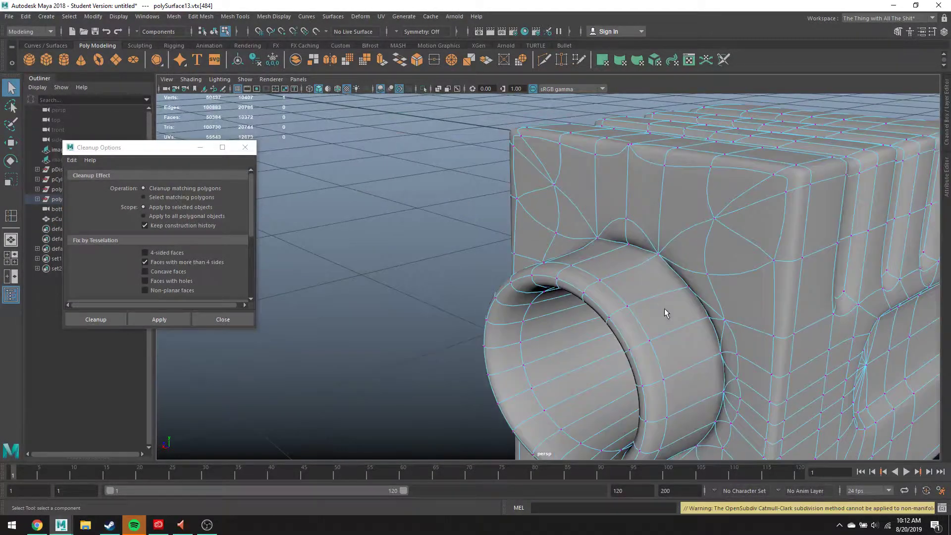
alt+drag(664, 309, 753, 312)
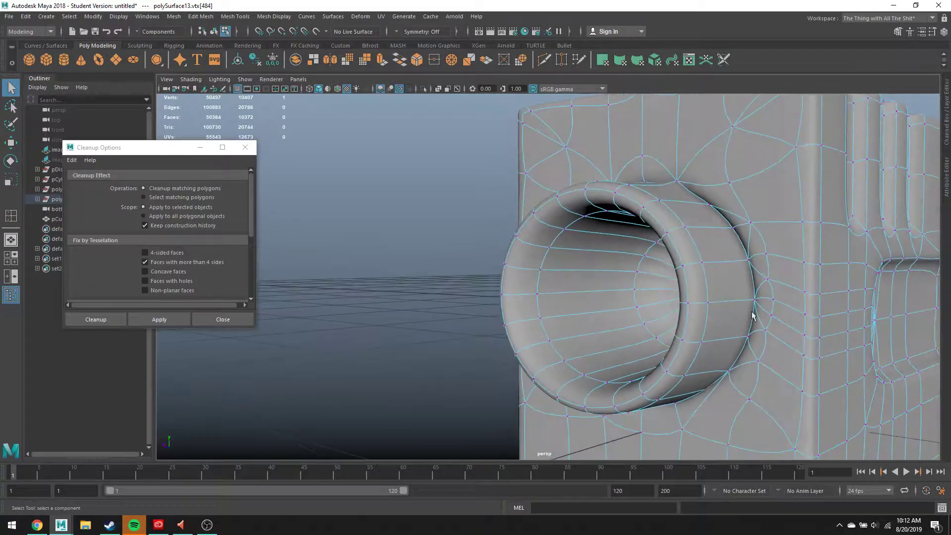
key(1)
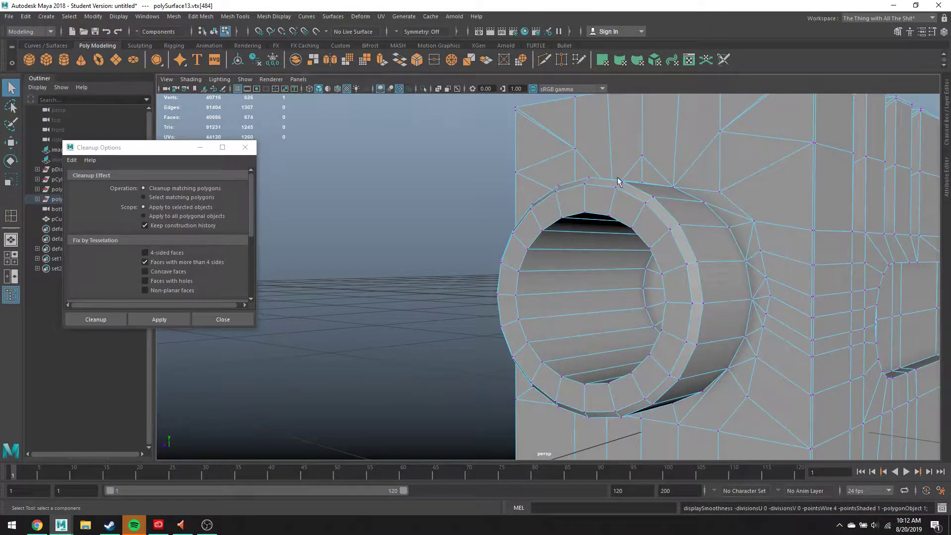
key(3)
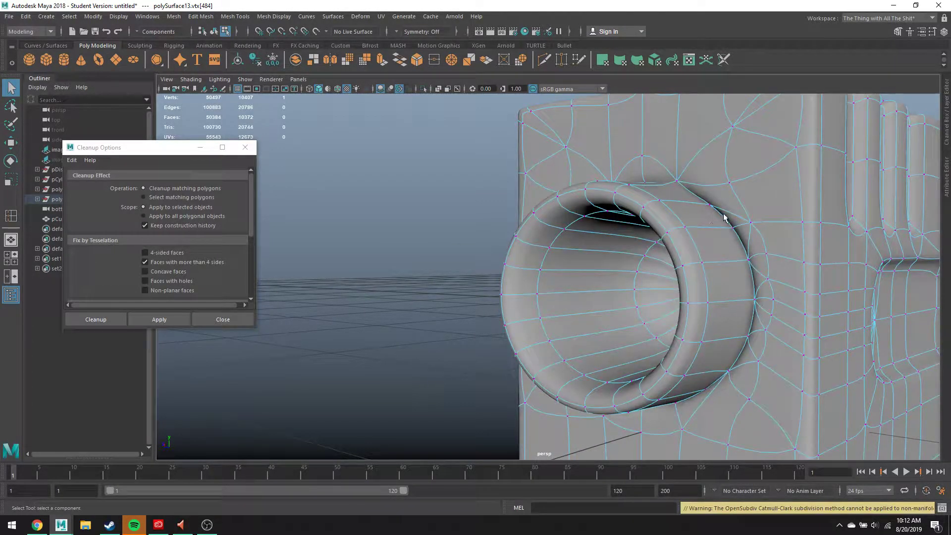
Delete the loop of internal faces around the bore, hidden inside the block behind the front face
alt+drag(736, 250, 634, 219)
scroll(591, 280, up, 5)
scroll(624, 226, down, 5)
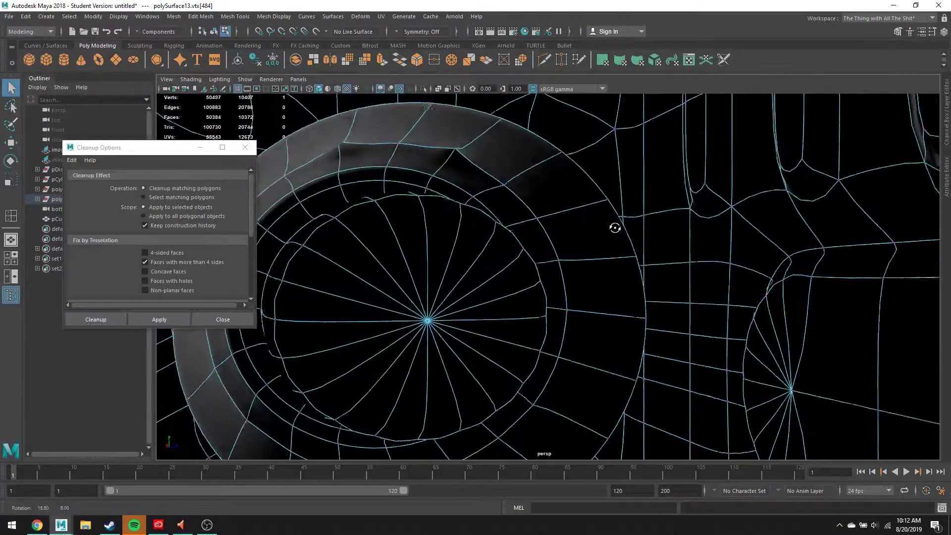
right_drag(543, 178, 523, 171)
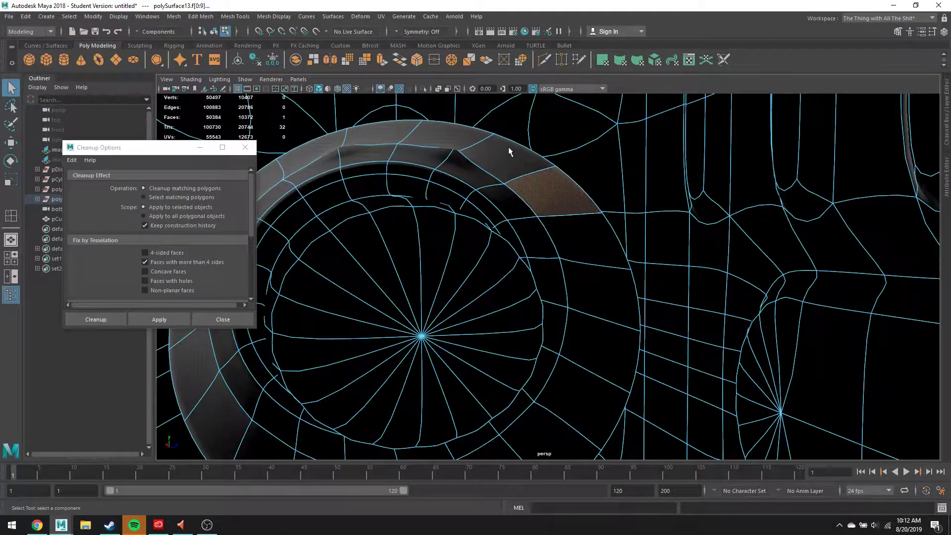
shift+double_click(508, 147)
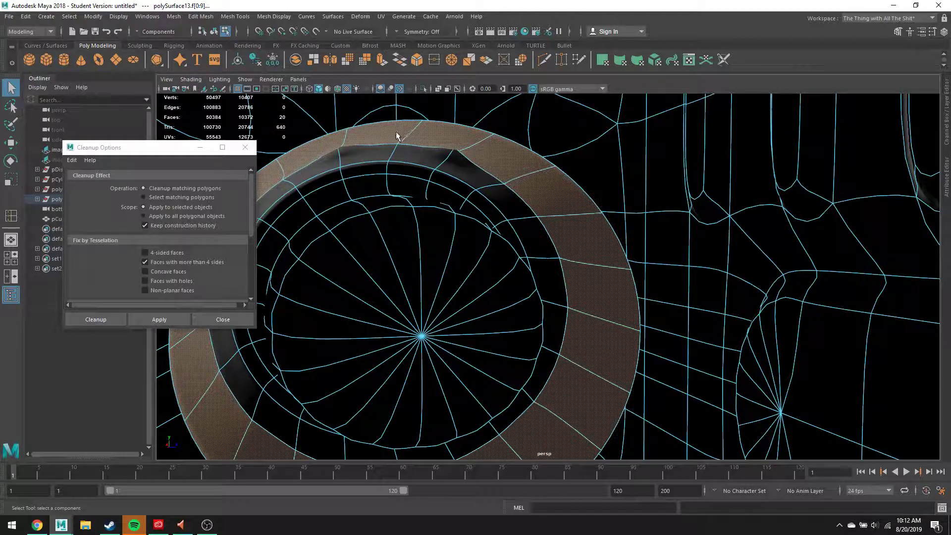
key(Delete)
Delete the two short diagonal edges that meet at a point just above the collar on the block's front face
alt+drag(453, 240, 567, 246)
scroll(621, 212, down, 3)
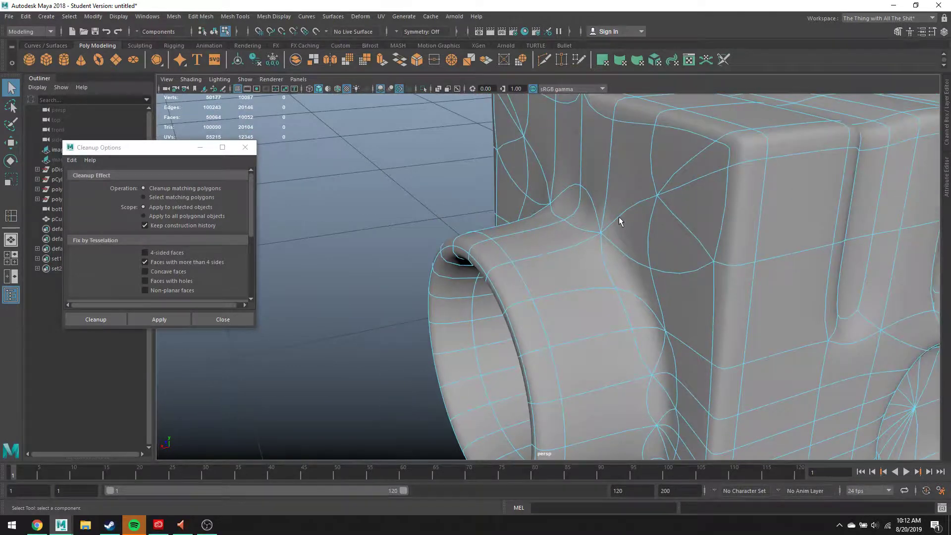
key(1)
alt+drag(579, 207, 651, 168)
click(670, 206)
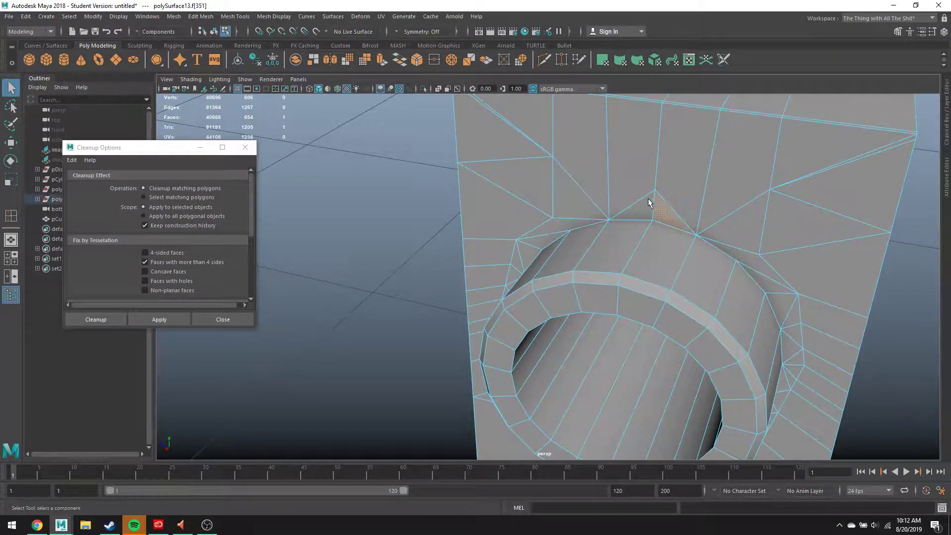
right_drag(643, 197, 641, 192)
click(644, 198)
key(Delete)
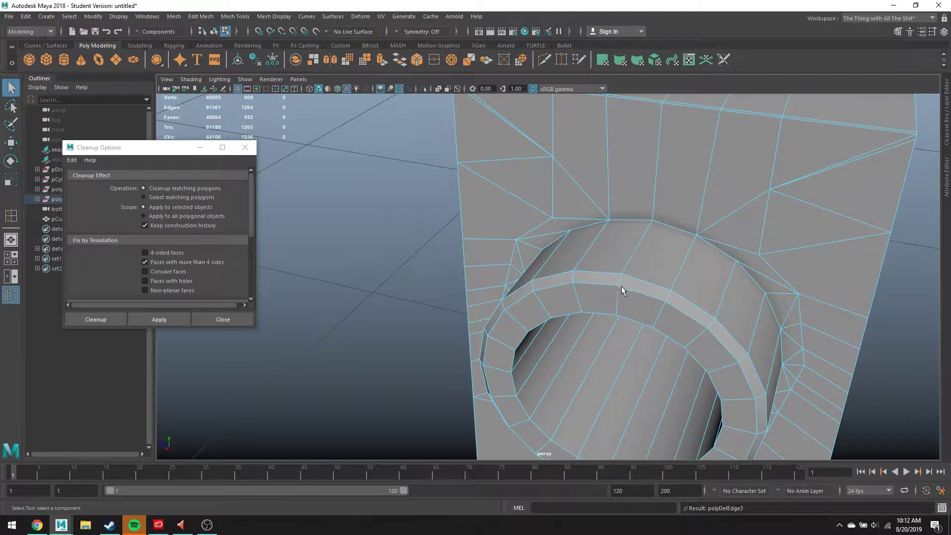
Delete the extra edge running from the side border to the inner vertex on both upper corners of the front face
alt+drag(621, 286, 599, 219)
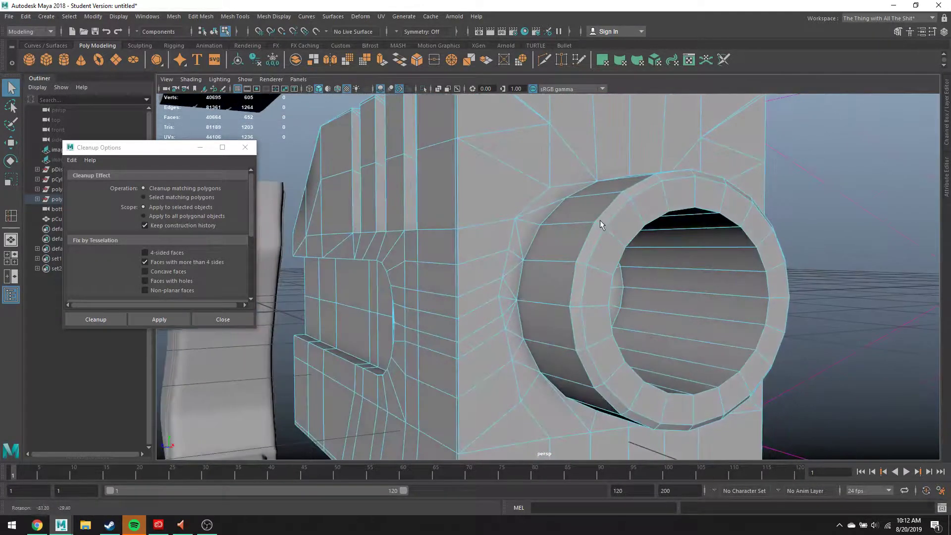
click(478, 152)
click(497, 131)
alt+drag(505, 141, 510, 224)
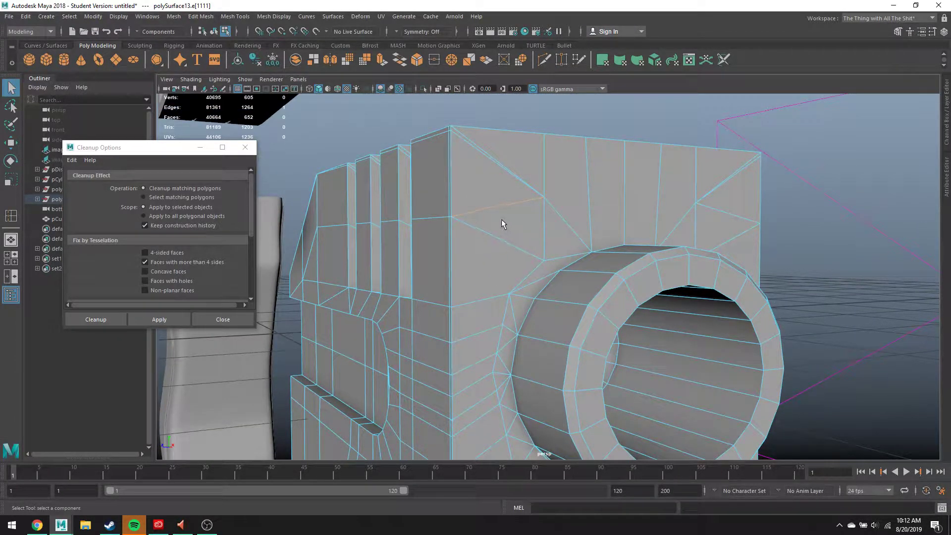
key(ctrl+Delete)
alt+drag(551, 225, 501, 185)
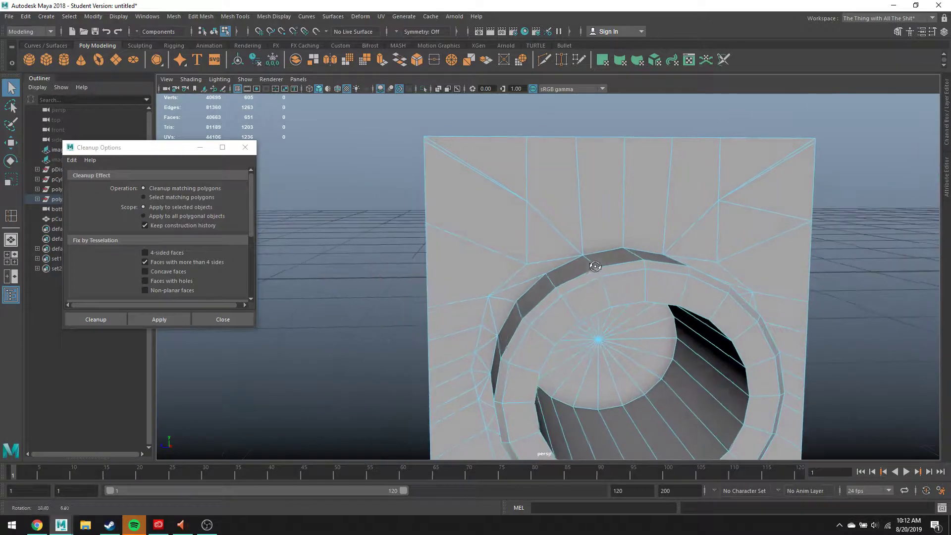
click(772, 213)
key(ctrl+Delete)
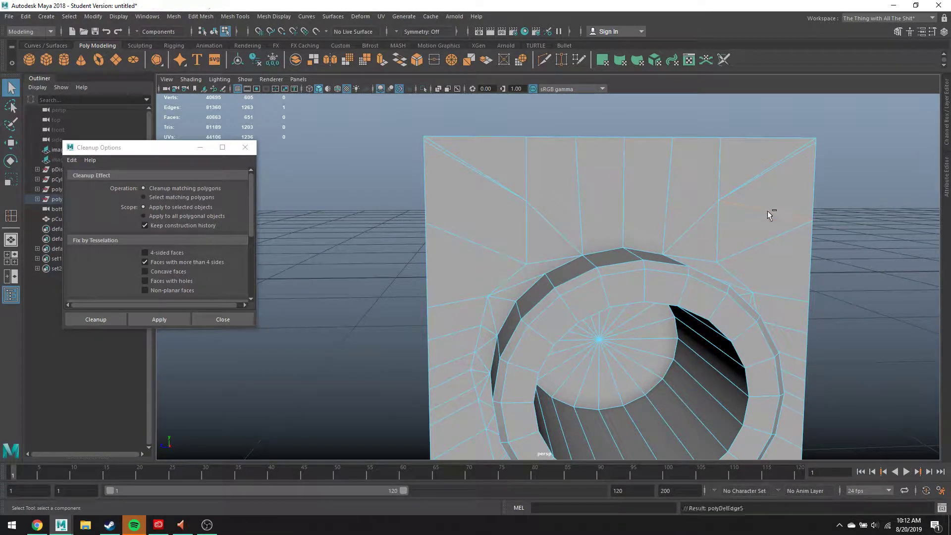
Circularize the edge loop around the front end of the collar's outer wall
alt+drag(720, 210, 656, 218)
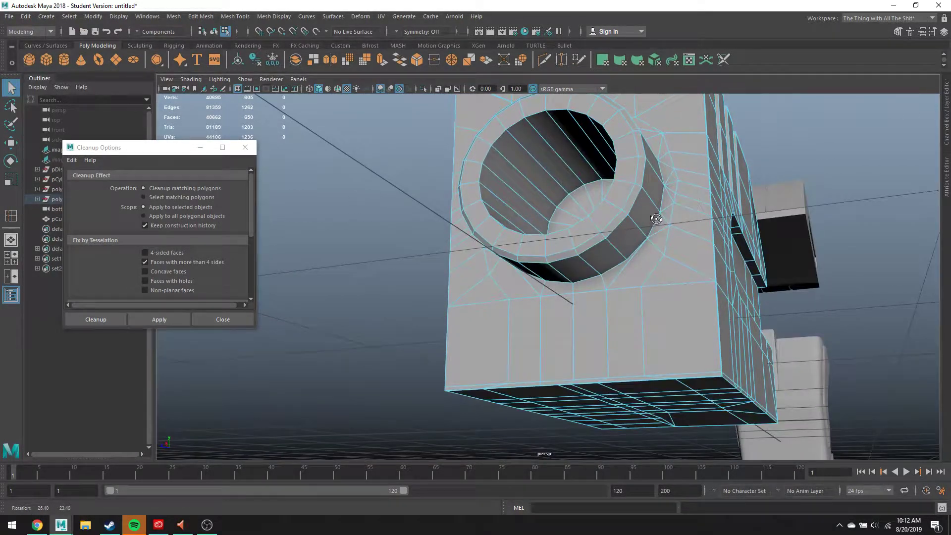
right_drag(652, 198, 653, 172)
click(663, 200)
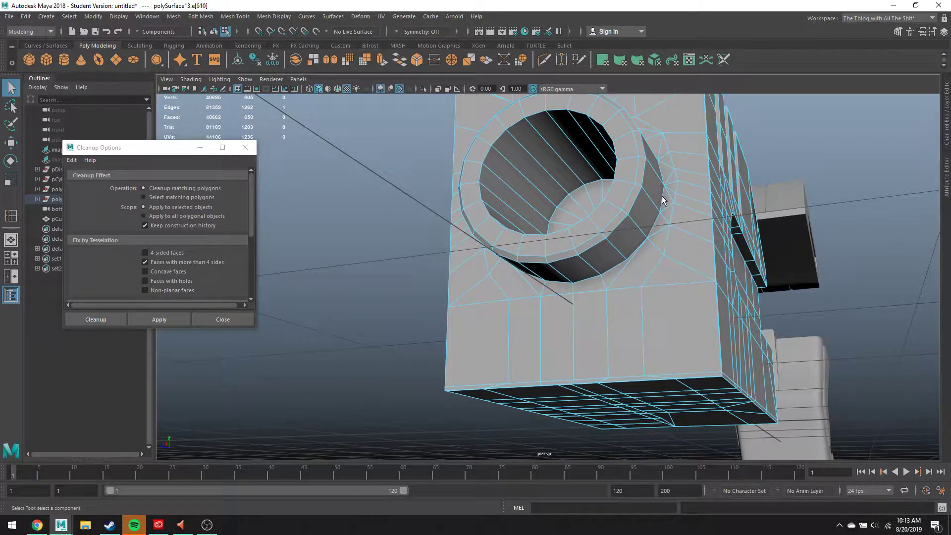
double_click(644, 182)
click(661, 198)
alt+middle_drag(667, 201, 659, 225)
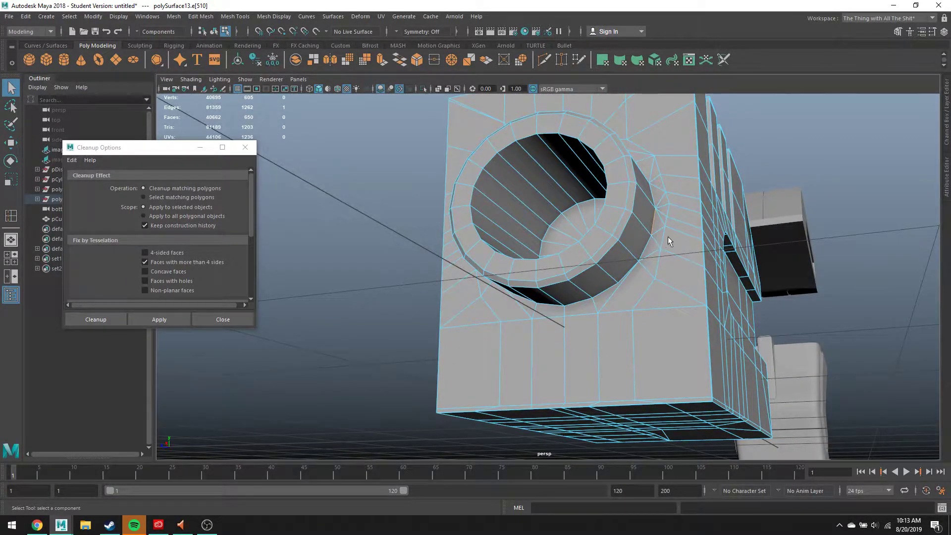
alt+drag(667, 240, 676, 246)
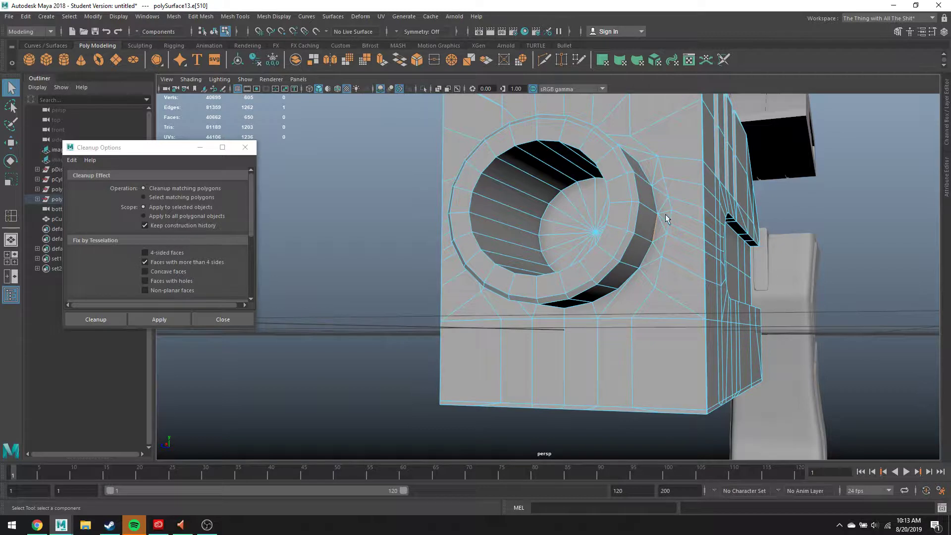
double_click(633, 176)
click(524, 62)
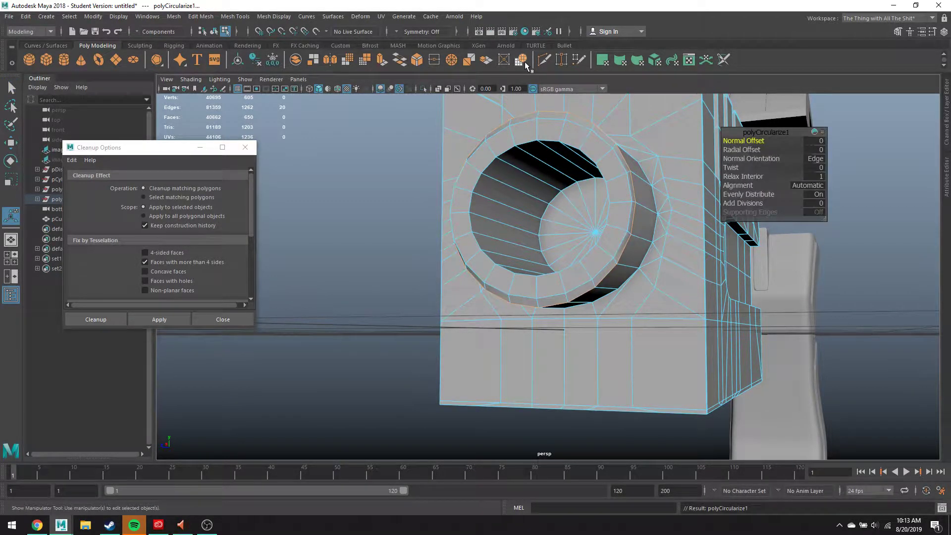
Circularize the two edge loops of the collar's front ring and the loop at the bottom of the bore
double_click(579, 126)
shift+double_click(570, 144)
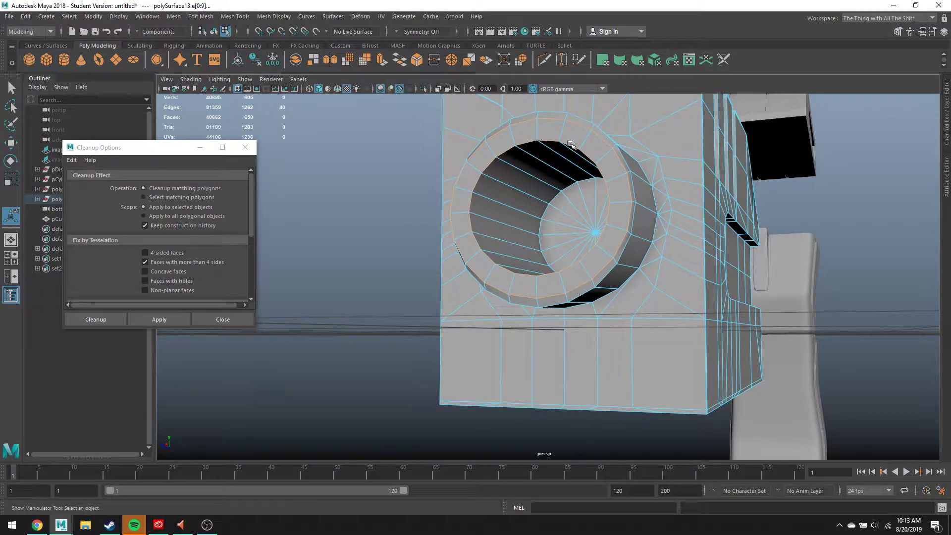
key(g)
double_click(568, 187)
key(g)
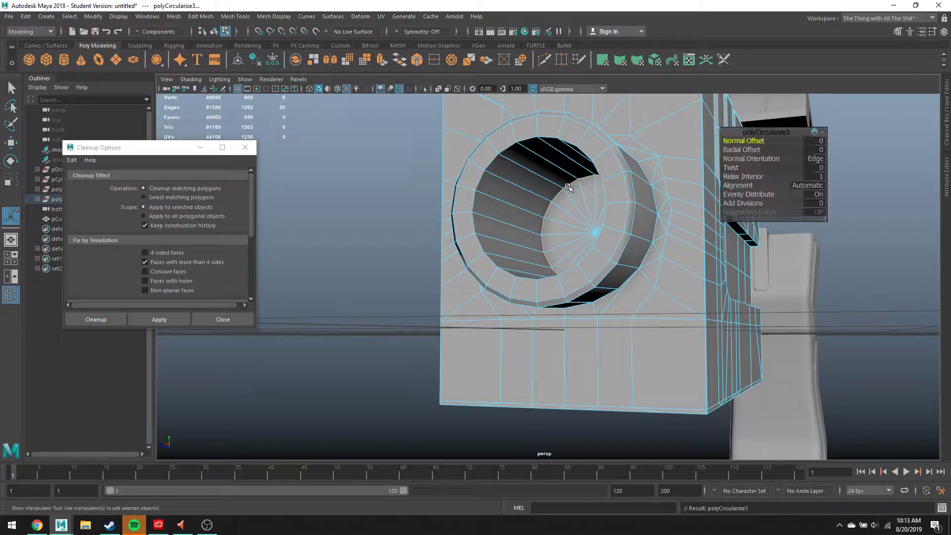
Delete the collar's outer wall faces and the remaining front ring and bore, leaving an open round hole in the block
alt+drag(569, 187, 596, 202)
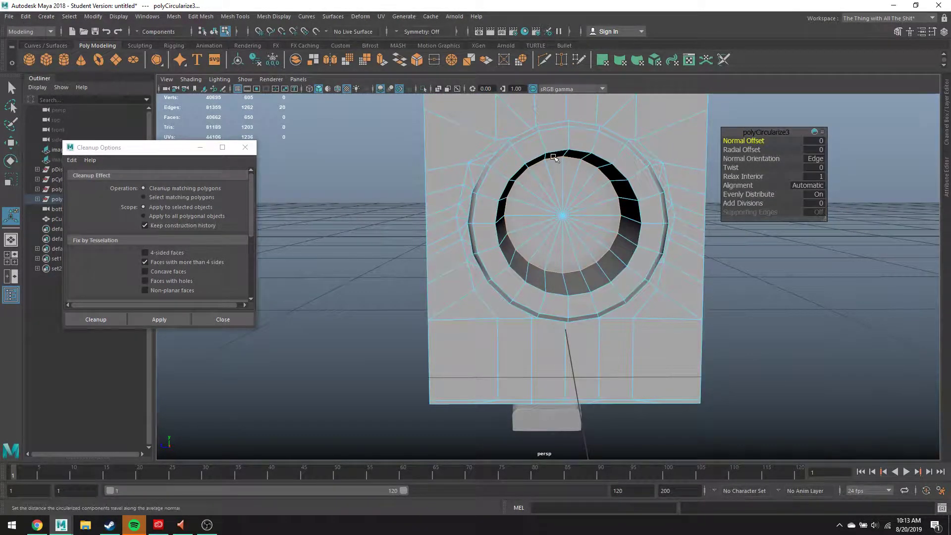
right_drag(522, 139, 518, 167)
alt+drag(501, 170, 548, 189)
click(547, 188)
shift+click(547, 170)
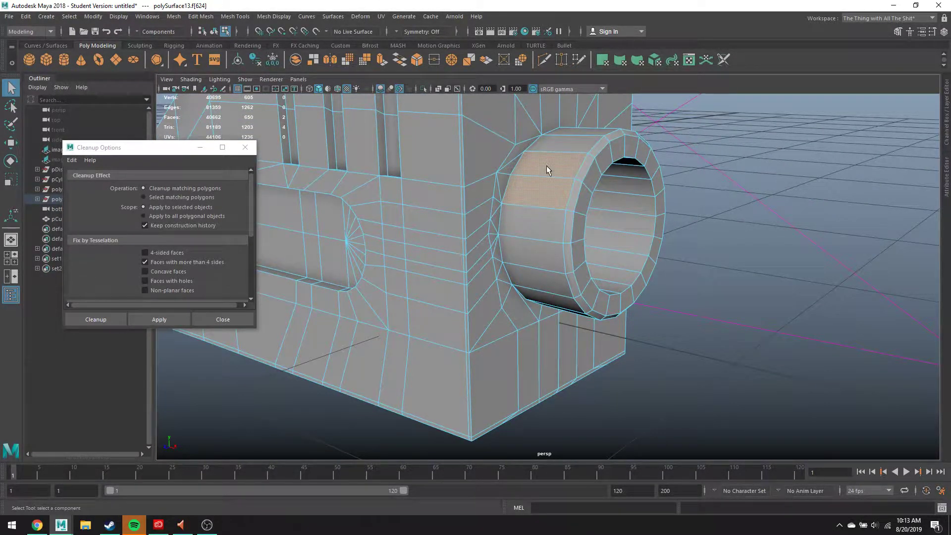
double_click(537, 196)
key(Delete)
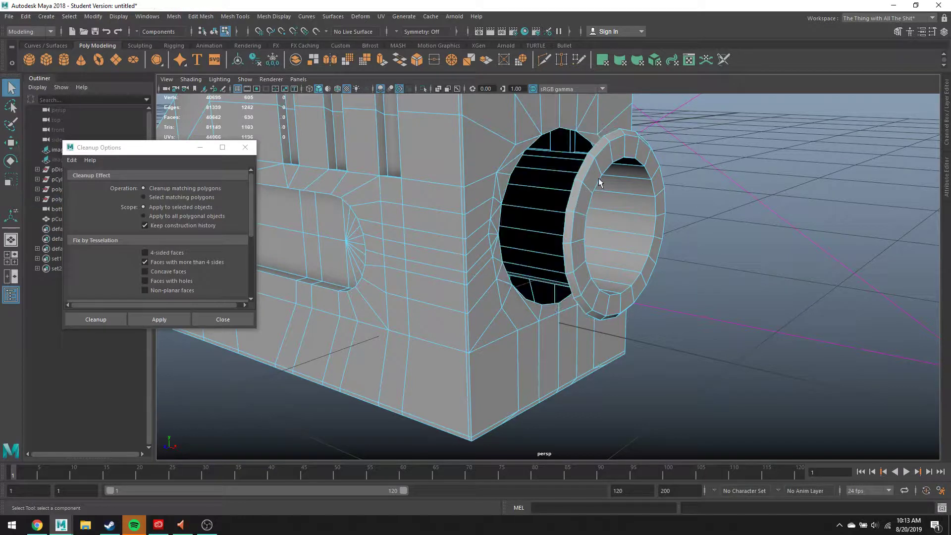
double_click(596, 180)
key(Delete)
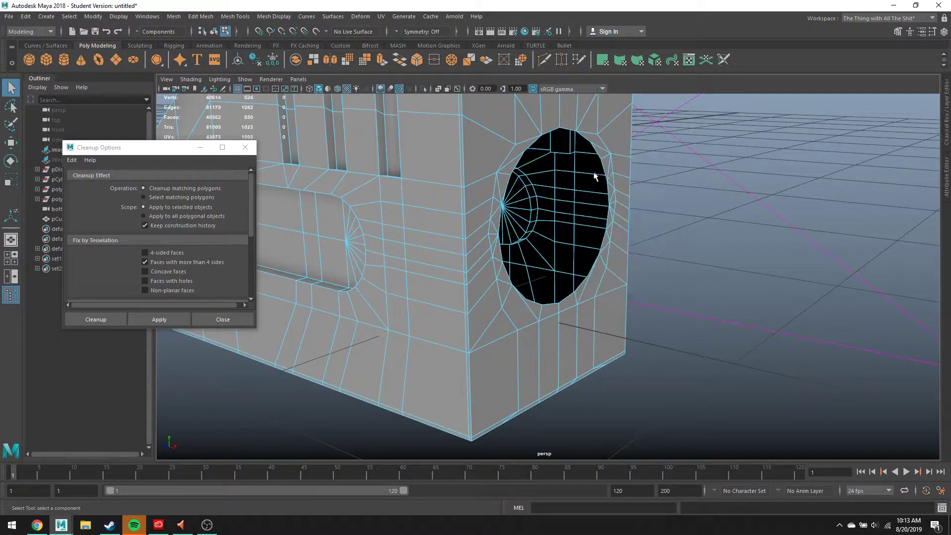
Circularize the border edge loop of the open round hole in the block's front face
right_drag(555, 127, 548, 109)
double_click(547, 135)
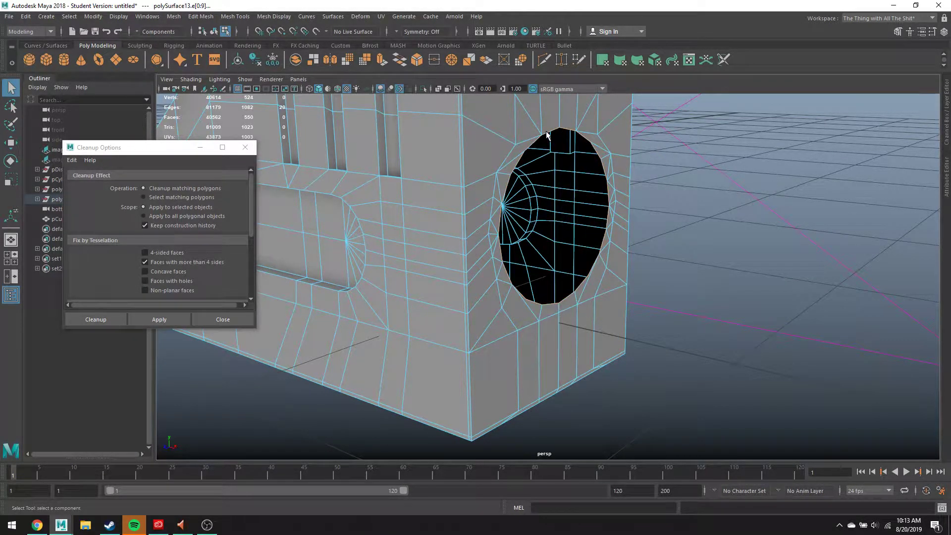
alt+drag(556, 180, 567, 149)
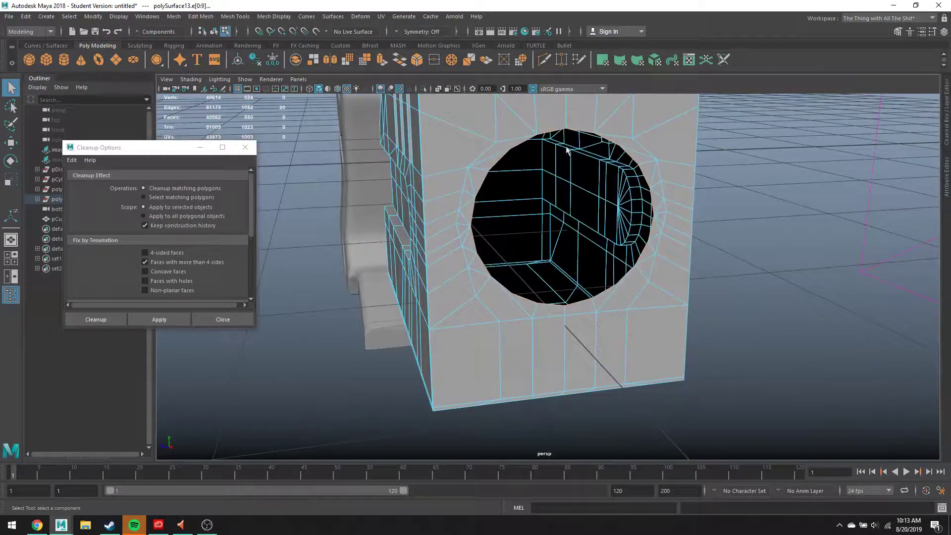
click(453, 62)
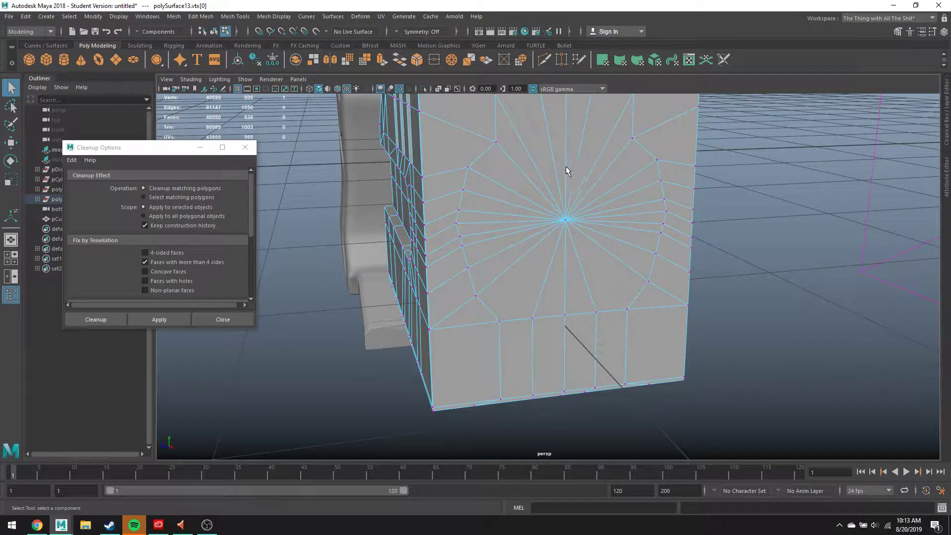
key(ctrl+z)
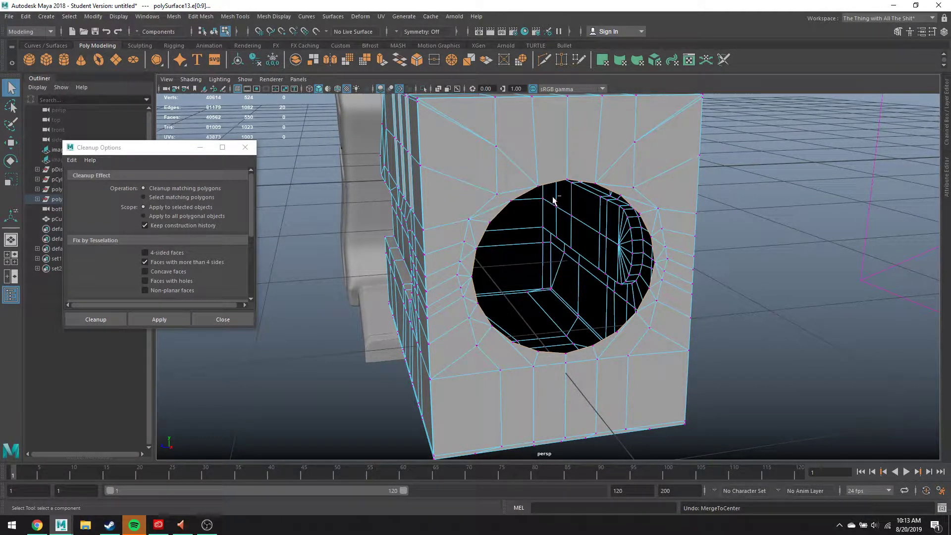
click(519, 61)
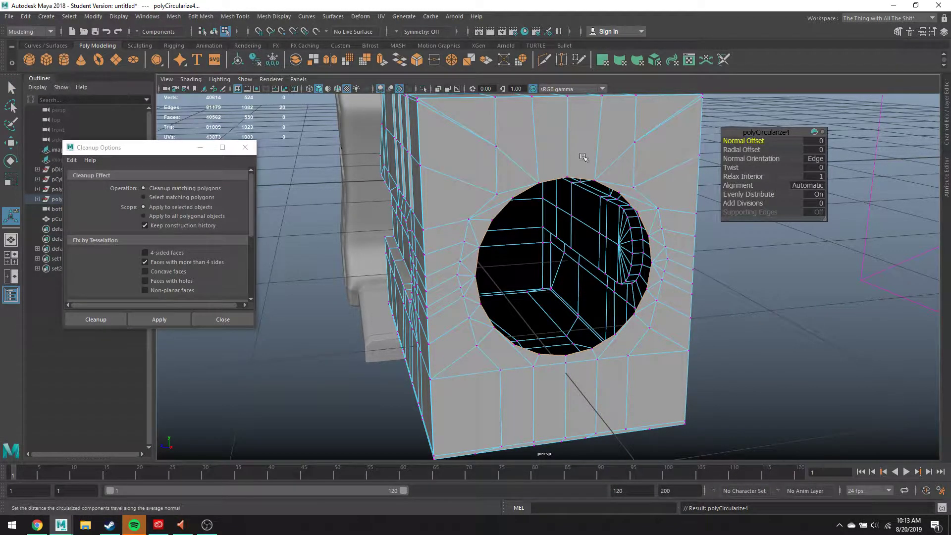
key(q)
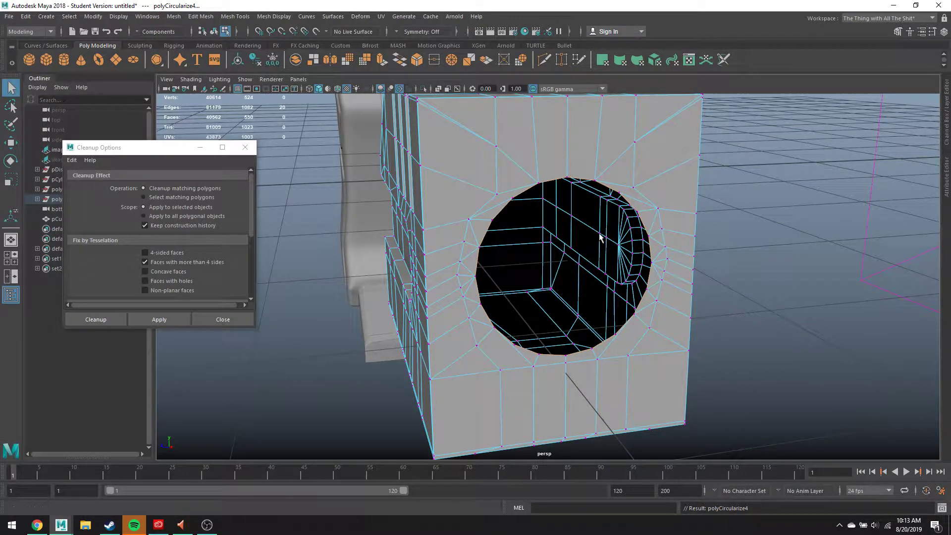
Display the block in smooth preview as a whole object and inspect its ribbed side
scroll(566, 223, down, 3)
alt+drag(431, 241, 528, 224)
right_drag(482, 213, 521, 196)
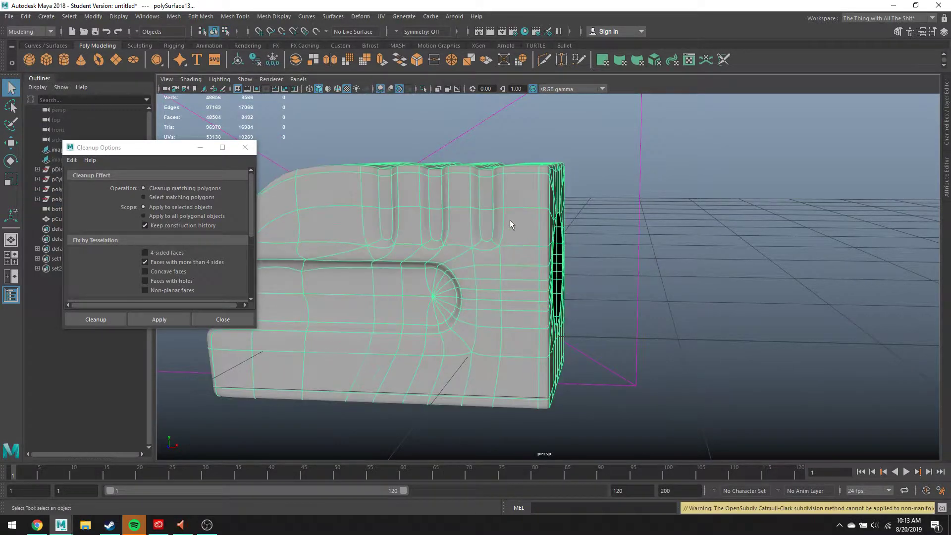
alt+drag(489, 224, 609, 212)
Examine the faces in the upper row of the side recess one by one for irregular or overlapping geometry
right_drag(441, 235, 424, 234)
click(422, 233)
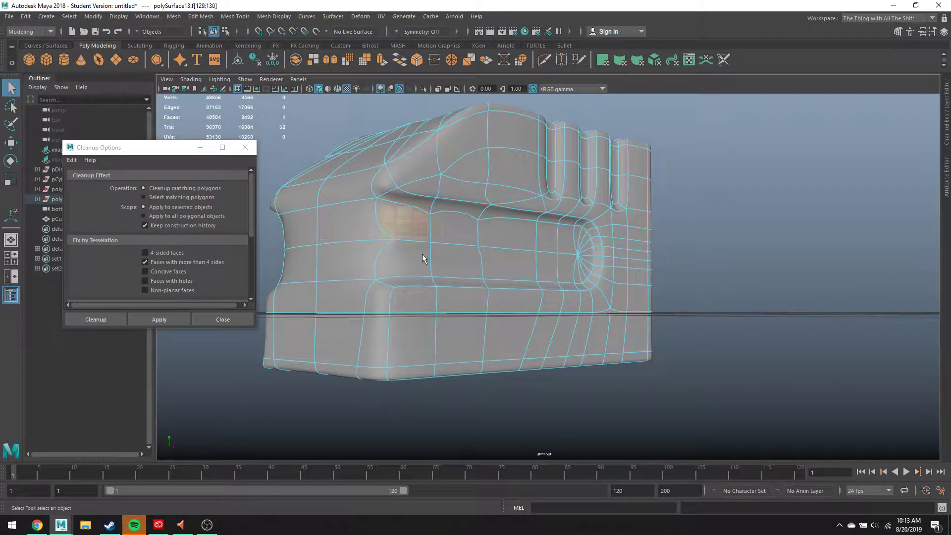
shift+click(421, 255)
shift+click(453, 251)
shift+click(467, 234)
click(415, 232)
double_click(498, 234)
click(503, 237)
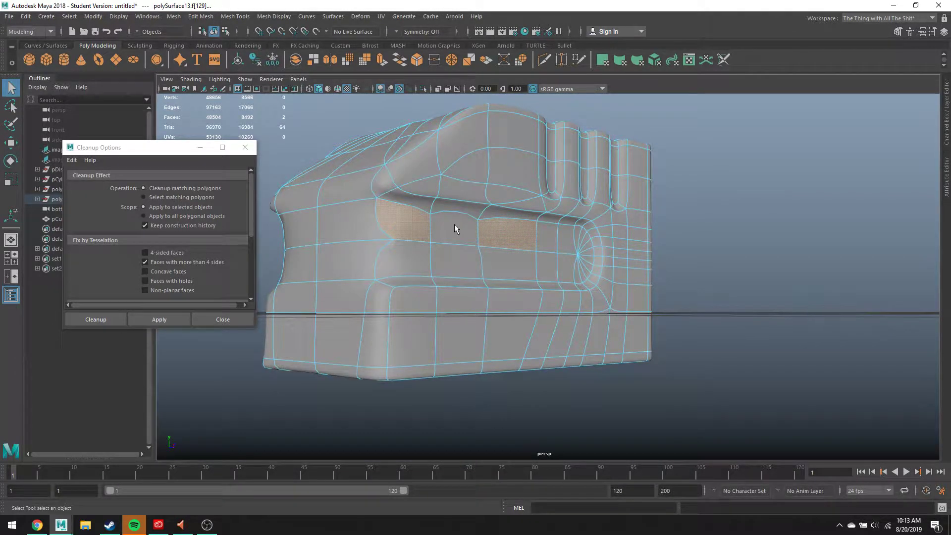
click(504, 227)
key(ctrl+shift+a)
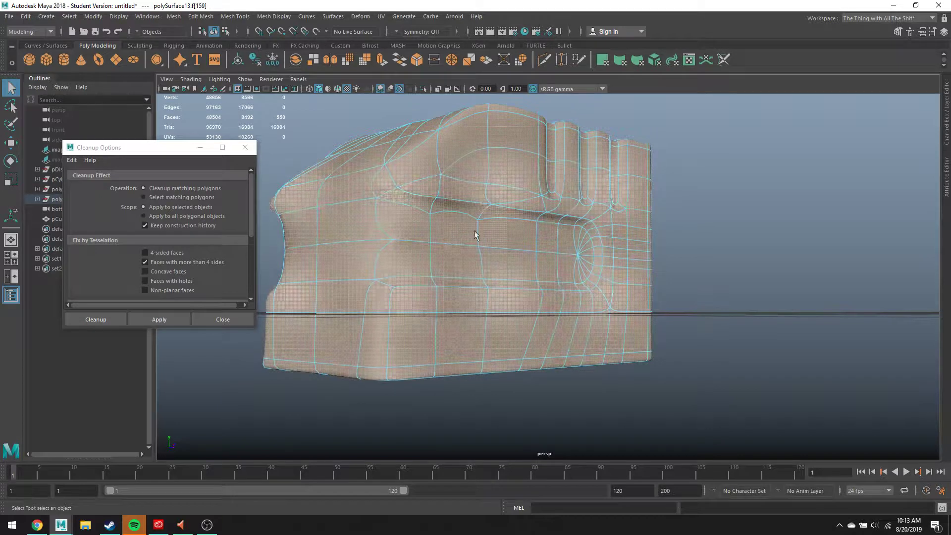
click(474, 231)
click(502, 241)
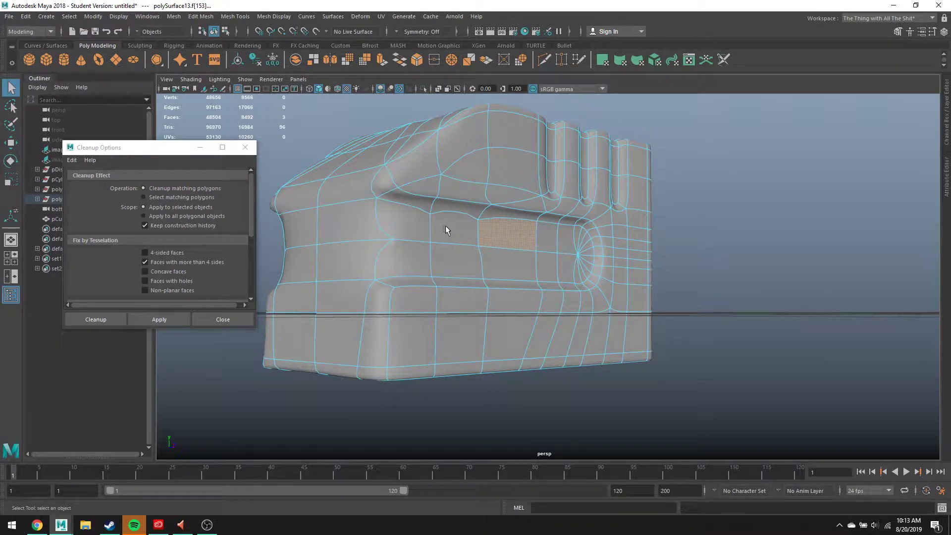
key(ctrl+shift+a)
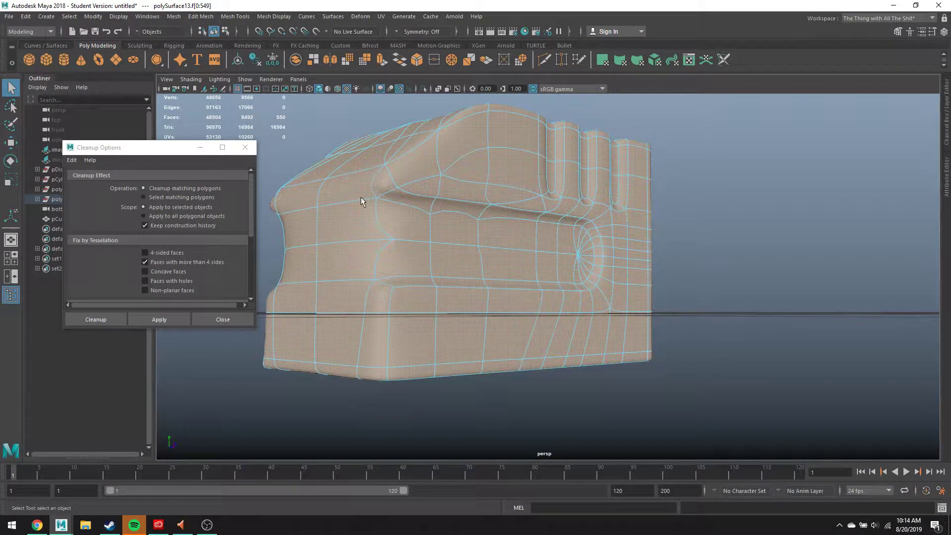
click(493, 238)
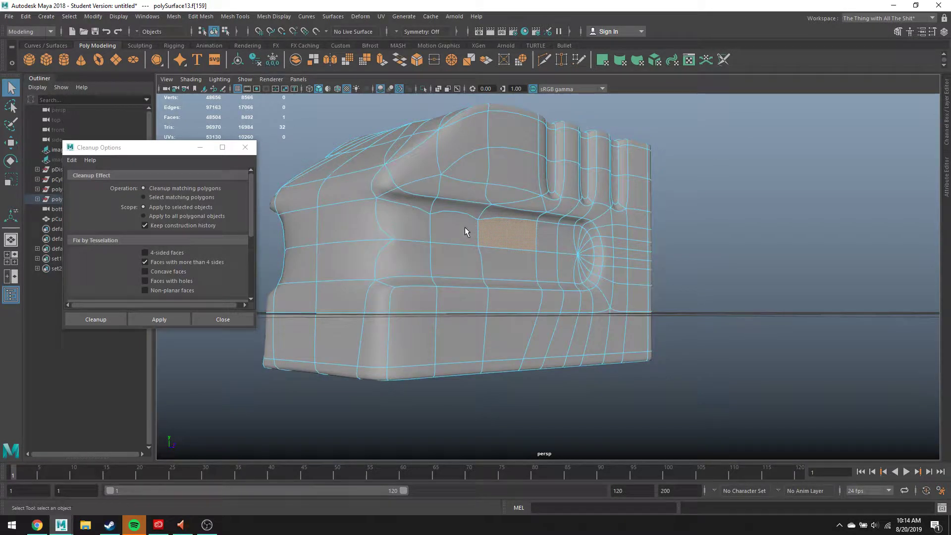
Try to remove the bulging face in the upper row of the side recess, and undo the deletion
scroll(464, 228, up, 4)
key(Delete)
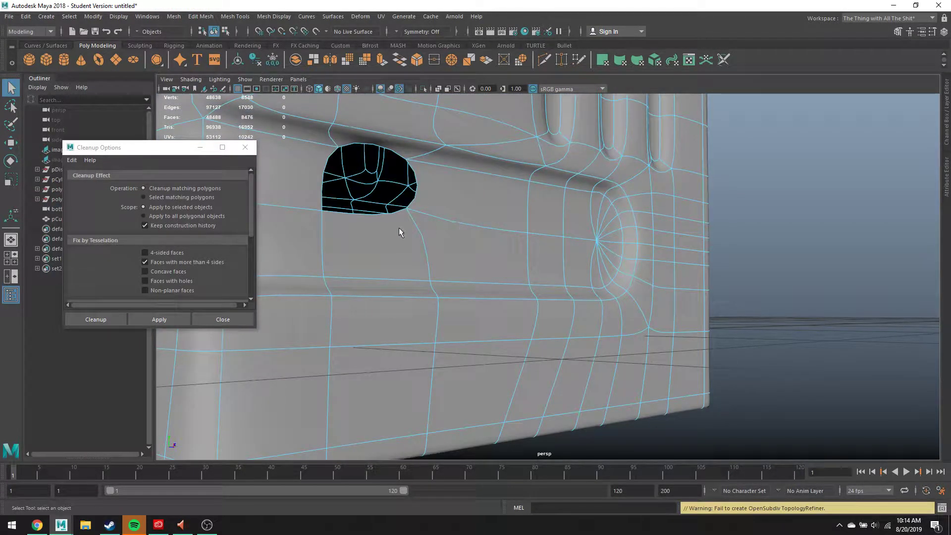
alt+drag(399, 228, 493, 257)
key(ctrl+z)
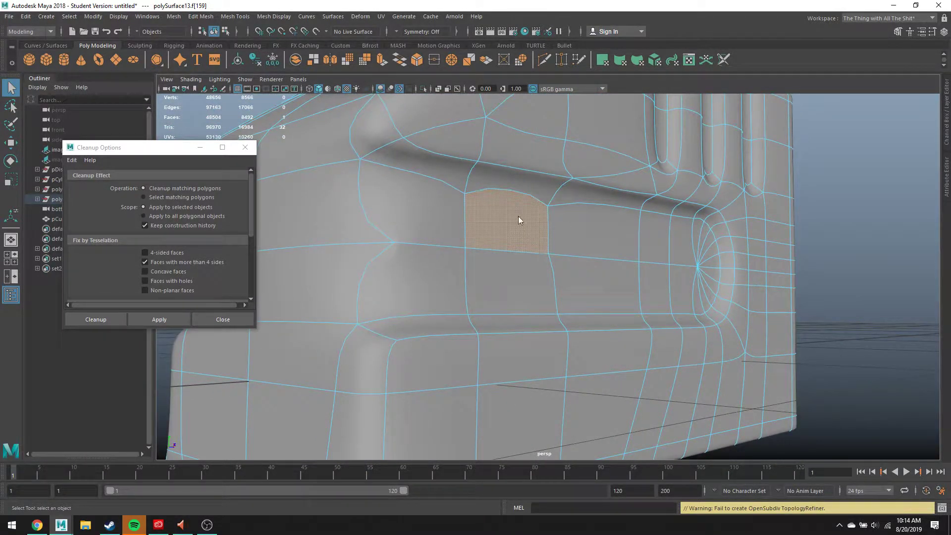
Try to merge the vertex at the bulging recess face's lower corner to center, checking the neighbouring vertices in wireframe
right_drag(518, 220, 500, 245)
click(465, 247)
key(4)
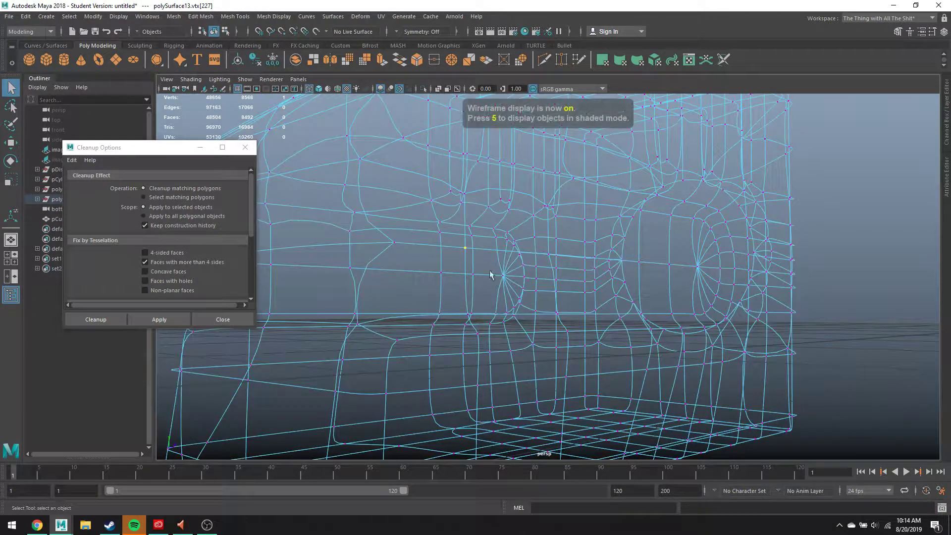
click(453, 64)
alt+drag(564, 271, 543, 267)
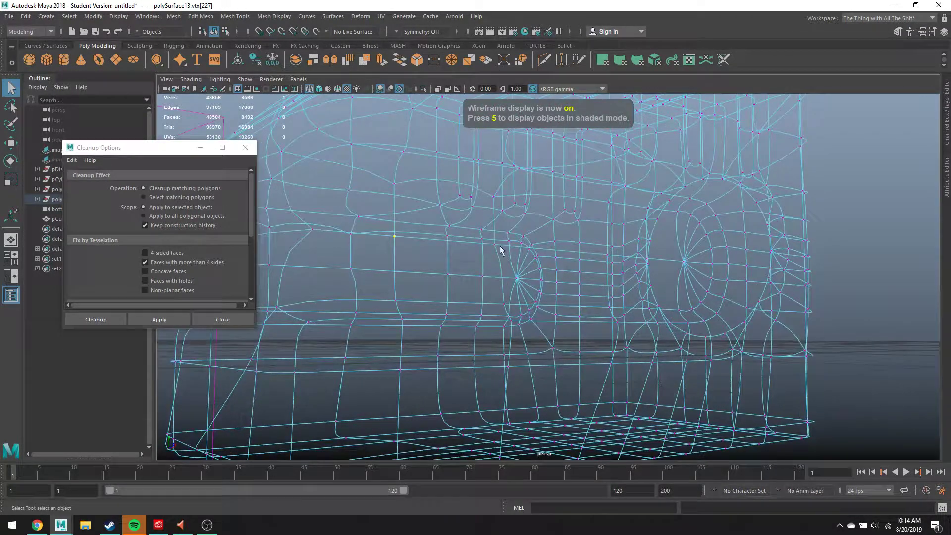
click(495, 244)
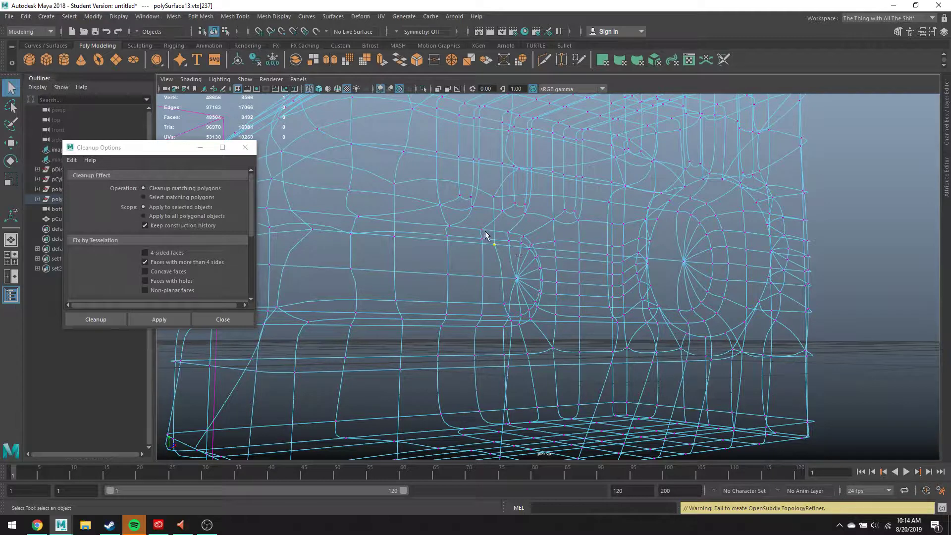
Return to shaded display and delete the bulging face in the upper row of the side recess
key(5)
right_drag(474, 225, 465, 206)
click(466, 206)
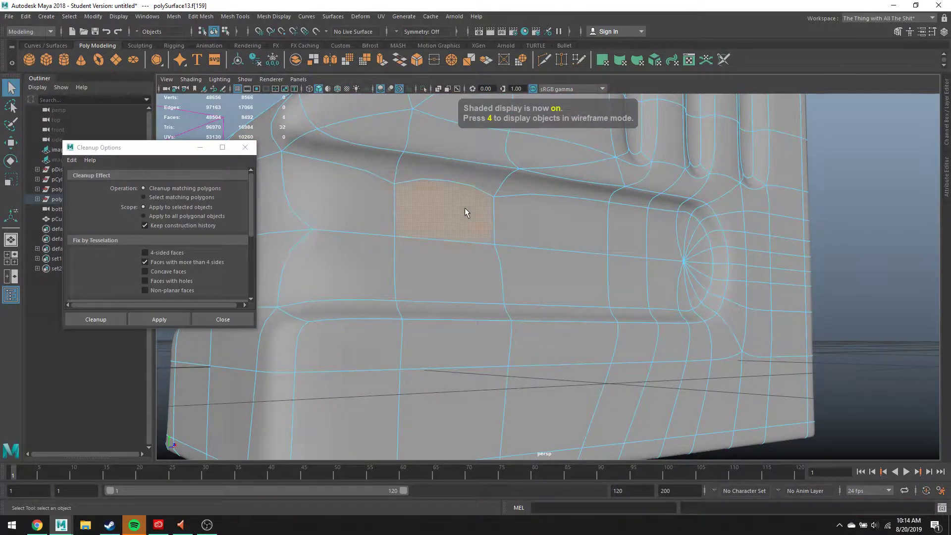
key(Delete)
Try to lower the vertex at the opening's bottom corner, and undo the move
right_drag(392, 243, 371, 238)
click(396, 238)
key(w)
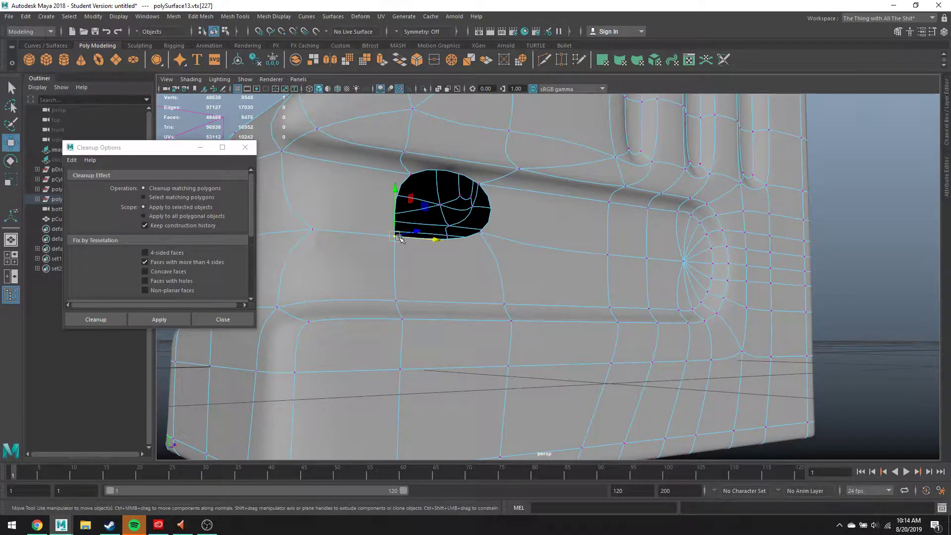
drag(395, 217, 395, 227)
key(ctrl+z)
Delete the recess faces adjoining both ends of the opening
right_drag(364, 198, 367, 204)
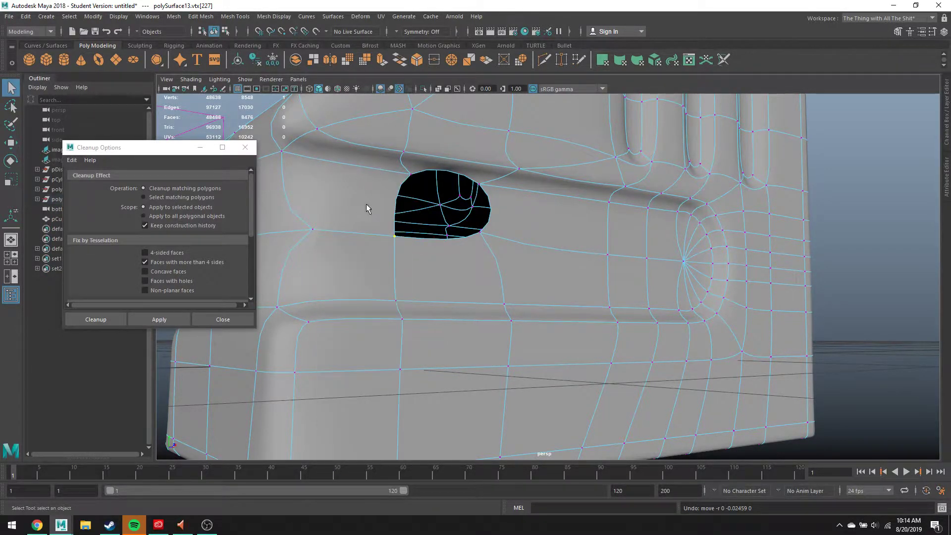
click(566, 228)
key(Delete)
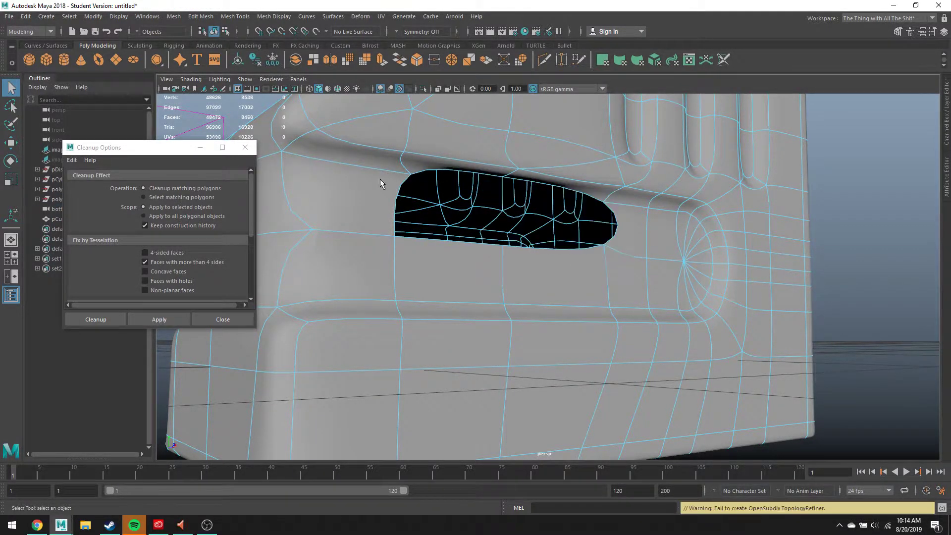
click(371, 187)
key(Delete)
Bridge the upper and lower border edges of the recess opening, leaving its end edges out of the selection
right_drag(353, 151, 347, 125)
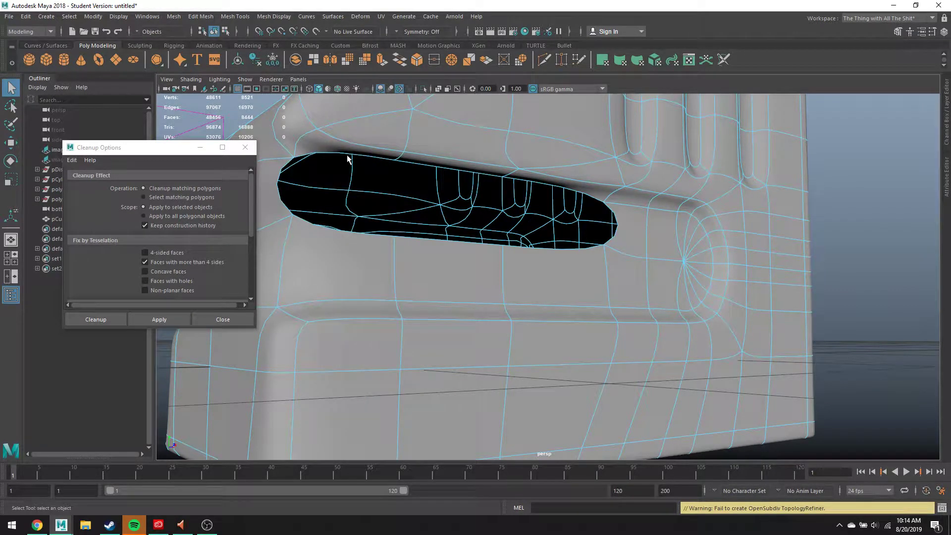
click(347, 156)
ctrl+click(277, 168)
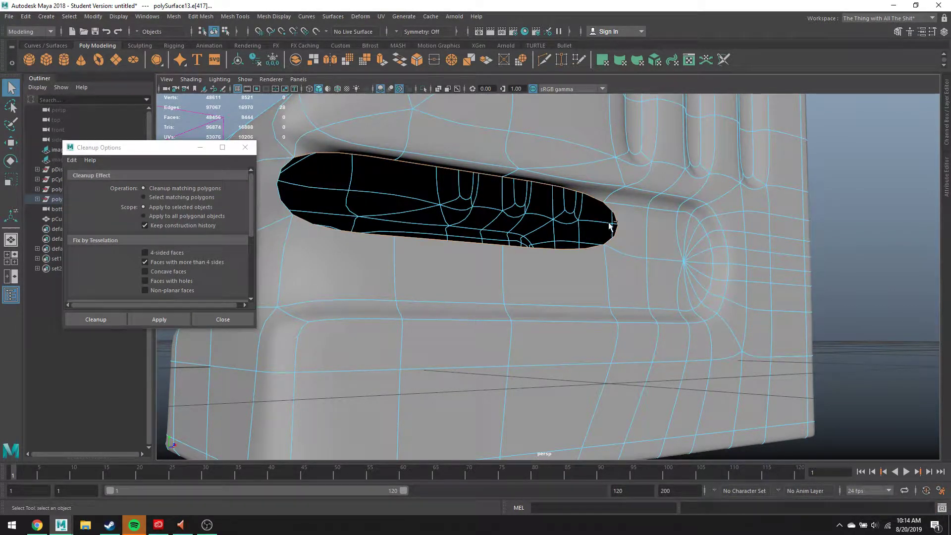
click(201, 16)
click(216, 59)
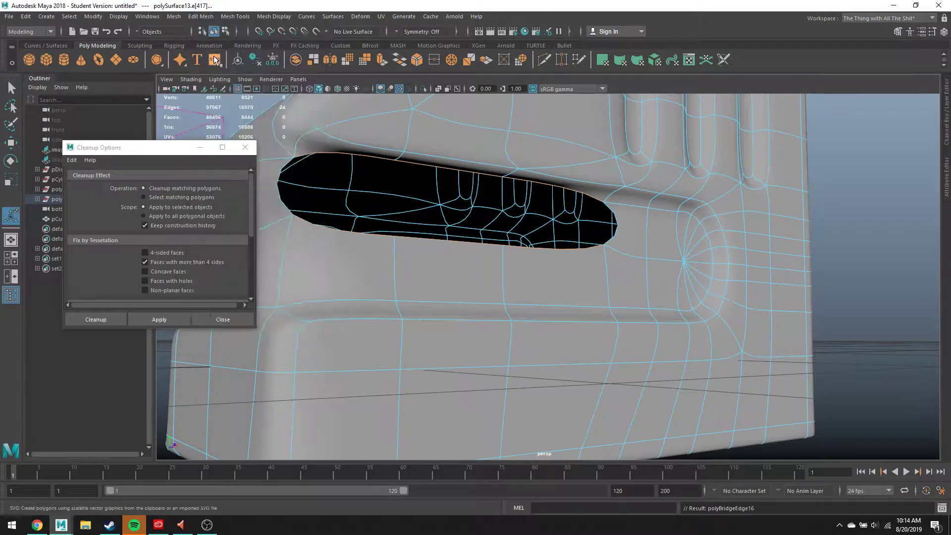
right_drag(561, 229, 591, 218)
alt+right_drag(590, 219, 484, 260)
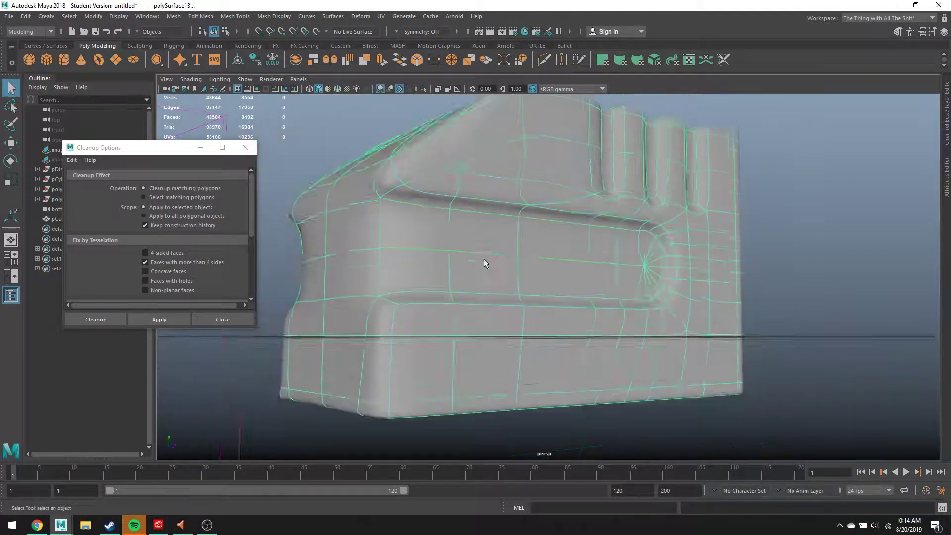
alt+drag(485, 264, 655, 278)
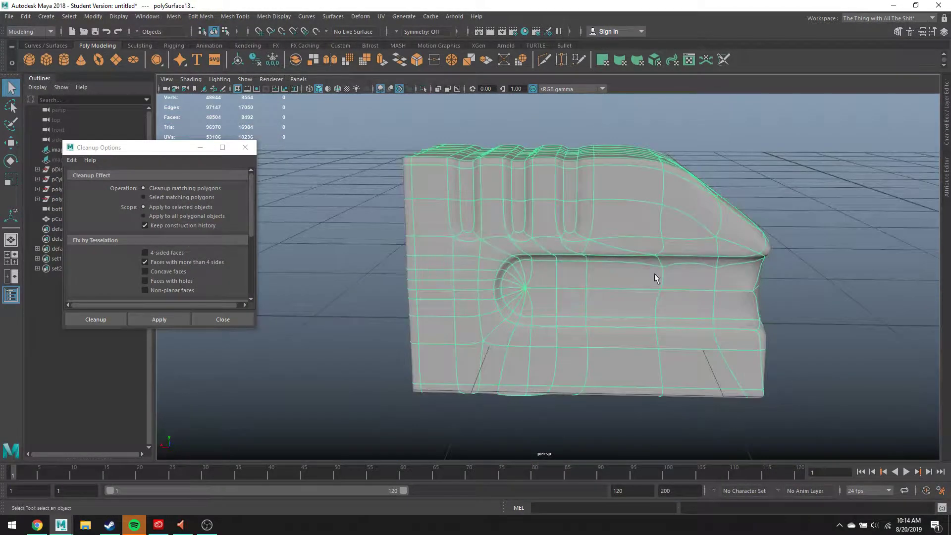
Hide the ribbed block and frame the grip mesh for inspection
key(ctrl+h)
alt+drag(642, 269, 621, 295)
click(732, 269)
key(f)
alt+middle_drag(619, 360, 635, 259)
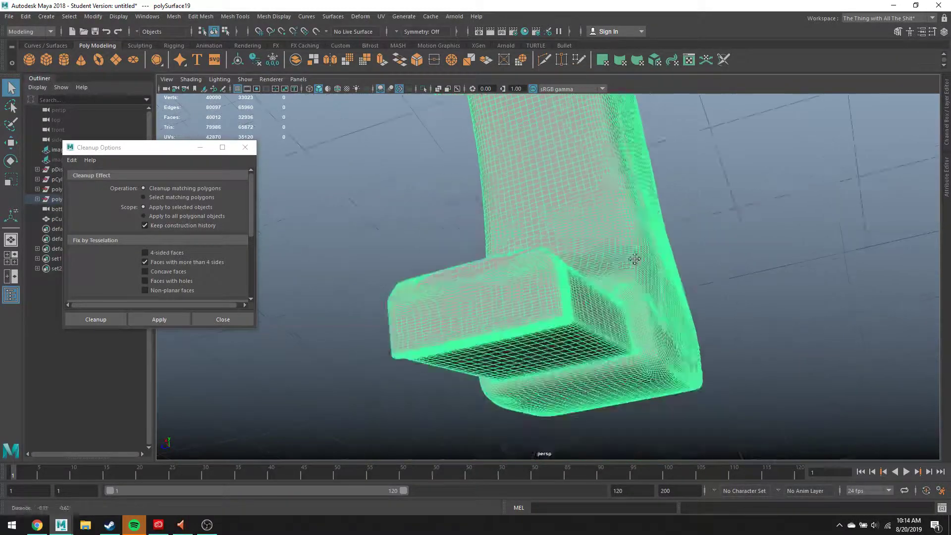
Delete the stray thin single-face object at the box on the grip's lower end
scroll(614, 263, up, 6)
click(457, 150)
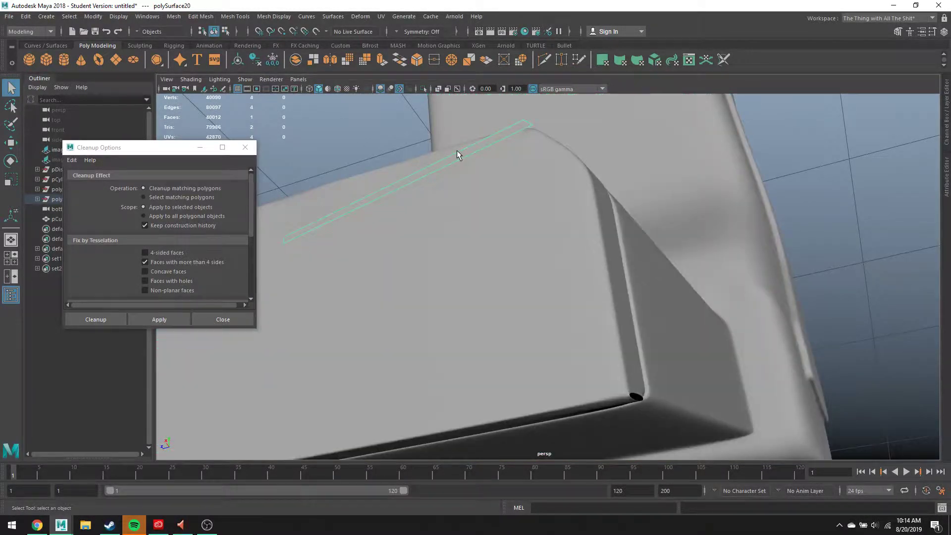
scroll(483, 186, down, 5)
alt+drag(525, 218, 612, 245)
scroll(497, 278, up, 5)
key(Delete)
Fill the open borders of the grip mesh with Fill Hole
scroll(612, 246, down, 5)
scroll(686, 250, down, 5)
alt+middle_drag(676, 228, 617, 337)
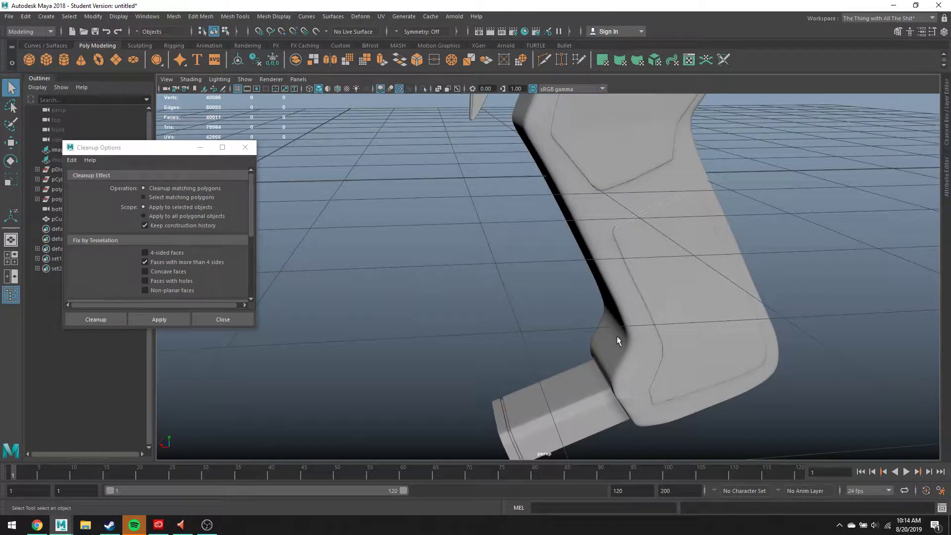
alt+middle_drag(593, 279, 584, 282)
scroll(583, 282, down, 5)
click(582, 299)
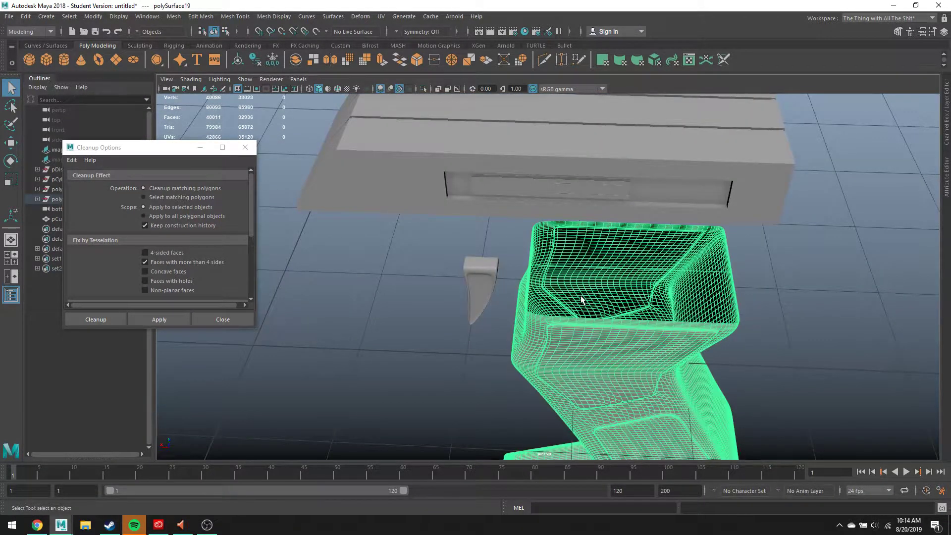
click(173, 16)
click(198, 88)
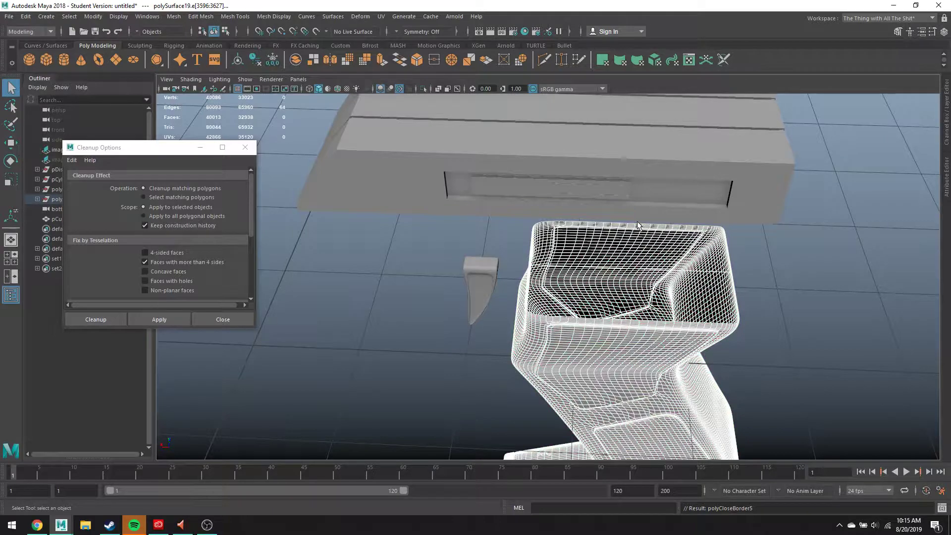
Undo the grip's hole fill and the deletion of the stray thin face
alt+drag(639, 226, 600, 213)
key(ctrl+z)
key(ctrl+z)
key(ctrl+z)
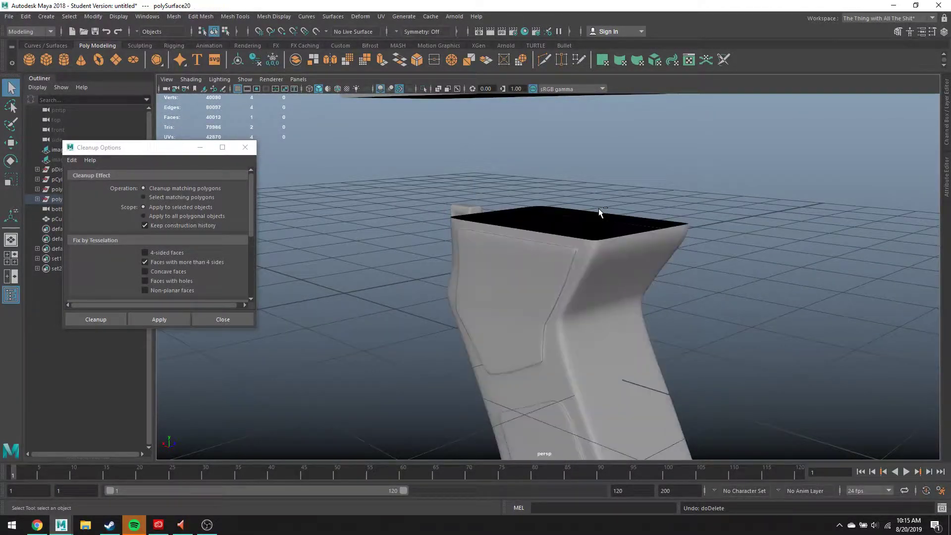
Delete the stray faces stretched along the rim of the grip mesh's open top, working in wireframe display
scroll(584, 217, up, 5)
alt+drag(585, 217, 616, 235)
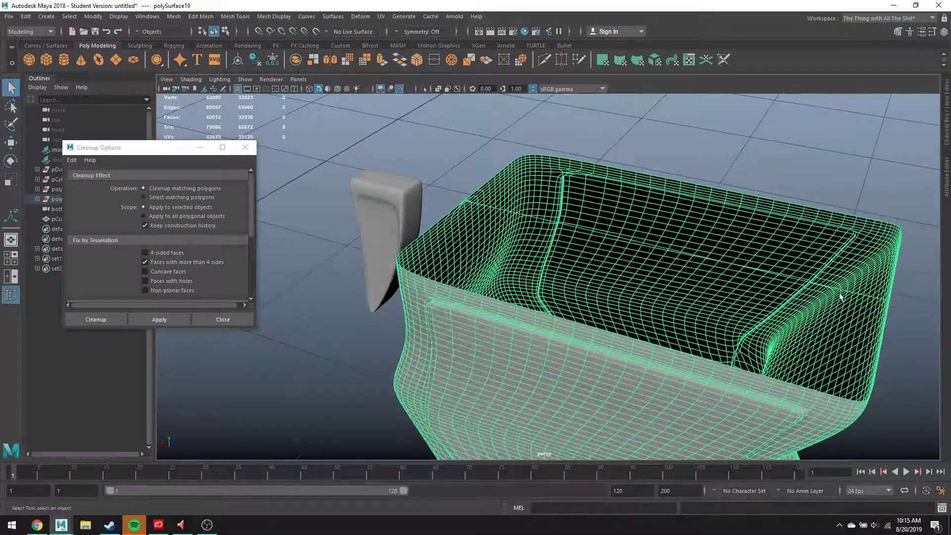
right_drag(838, 253, 837, 288)
drag(724, 247, 723, 290)
ctrl+drag(685, 264, 747, 259)
click(696, 330)
key(4)
alt+middle_drag(747, 259, 701, 356)
scroll(679, 334, up, 3)
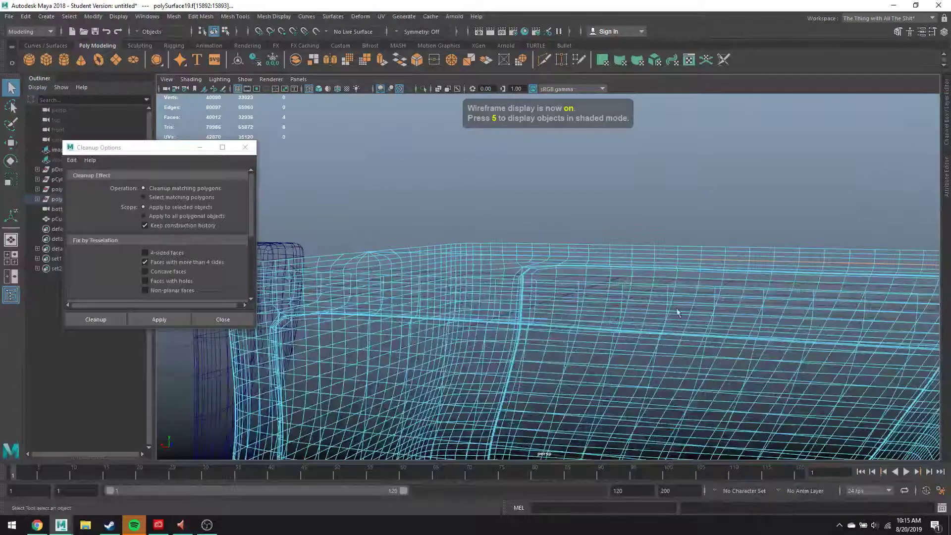
alt+drag(678, 313, 609, 411)
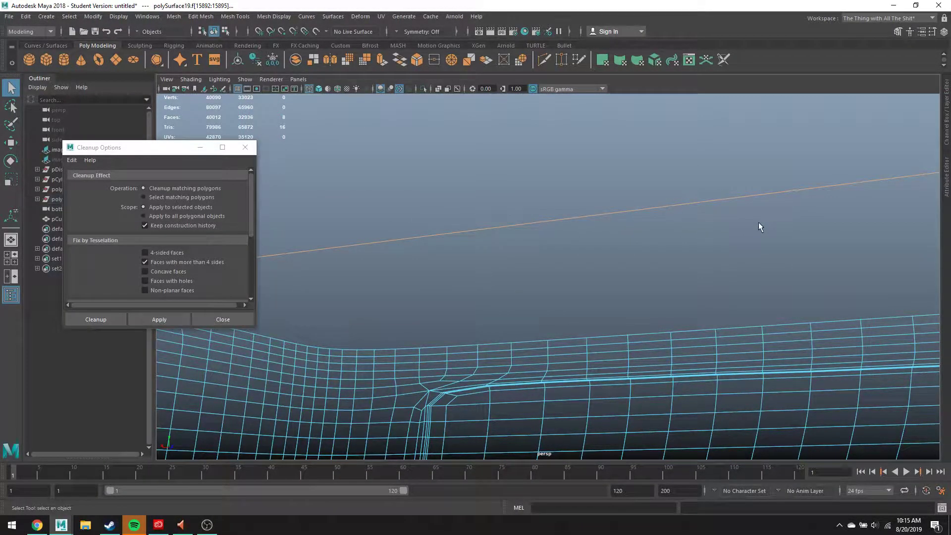
key(Delete)
Cap the grip's open top by extruding its border edge loop and merging the extruded edges to their center, then restore shaded display
alt+drag(756, 220, 619, 276)
alt+middle_drag(760, 359, 755, 170)
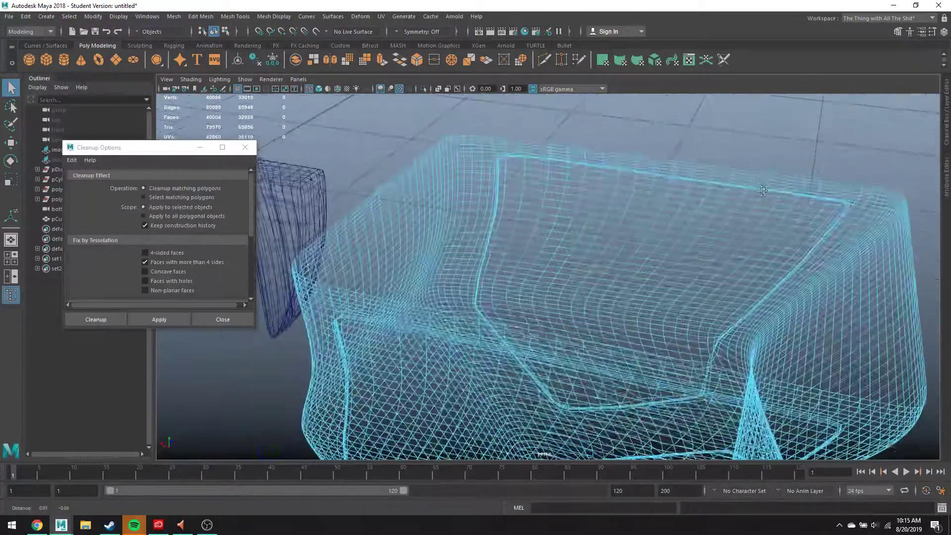
alt+right_drag(756, 171, 602, 143)
double_click(602, 165)
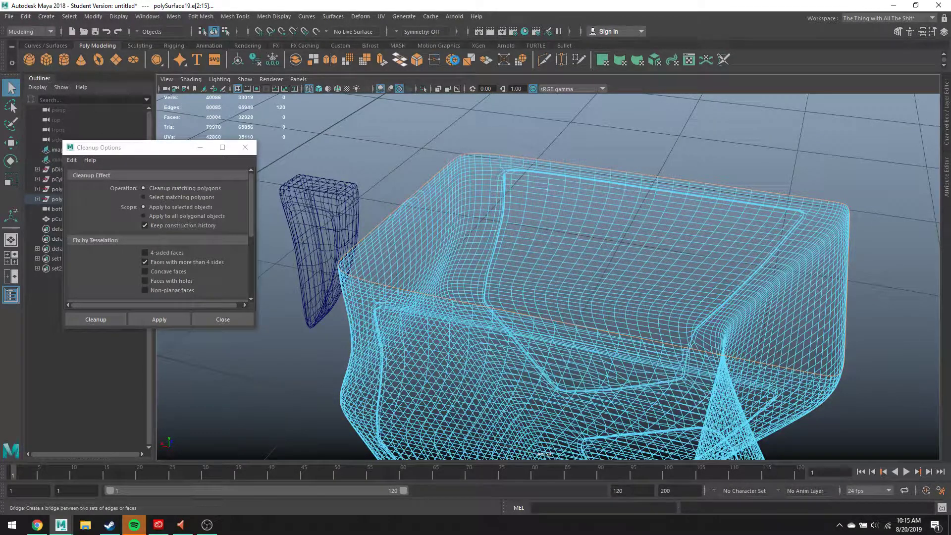
key(ctrl+e)
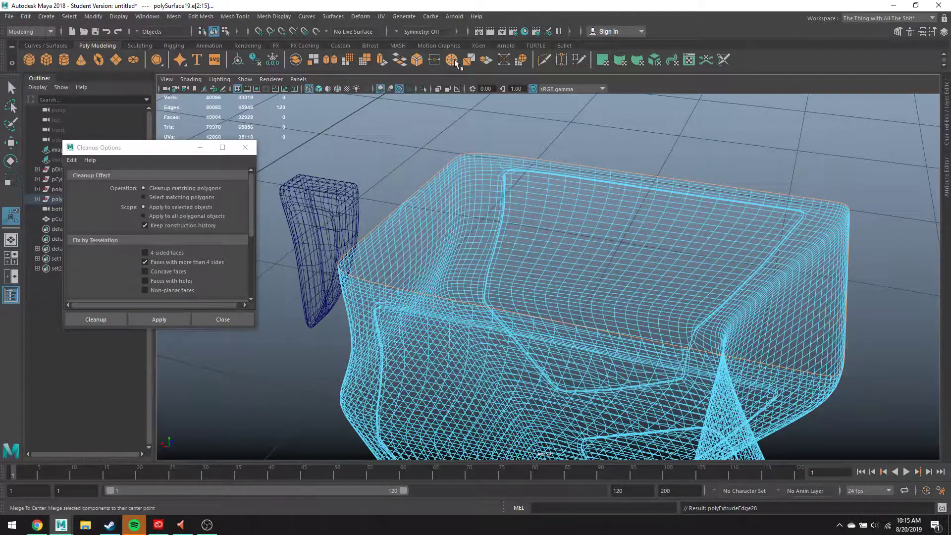
click(454, 61)
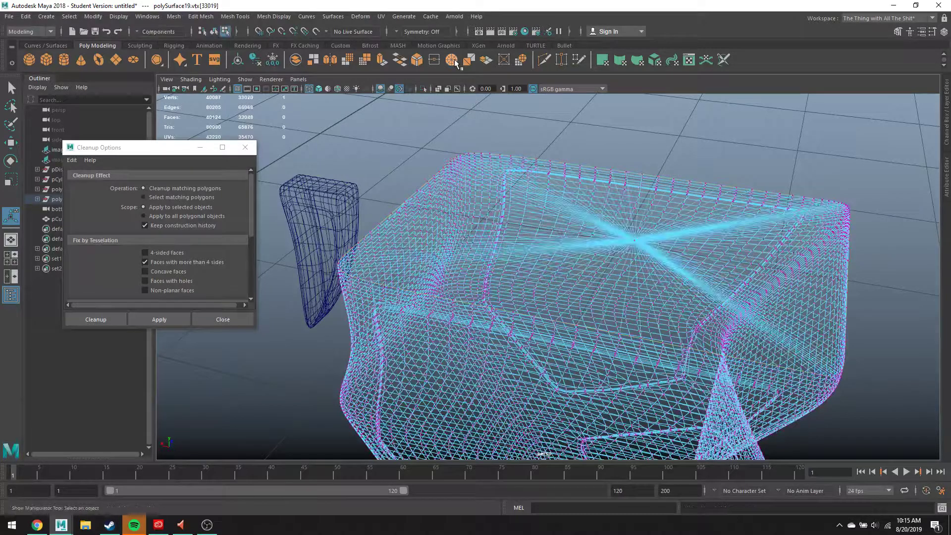
key(5)
scroll(707, 206, down, 5)
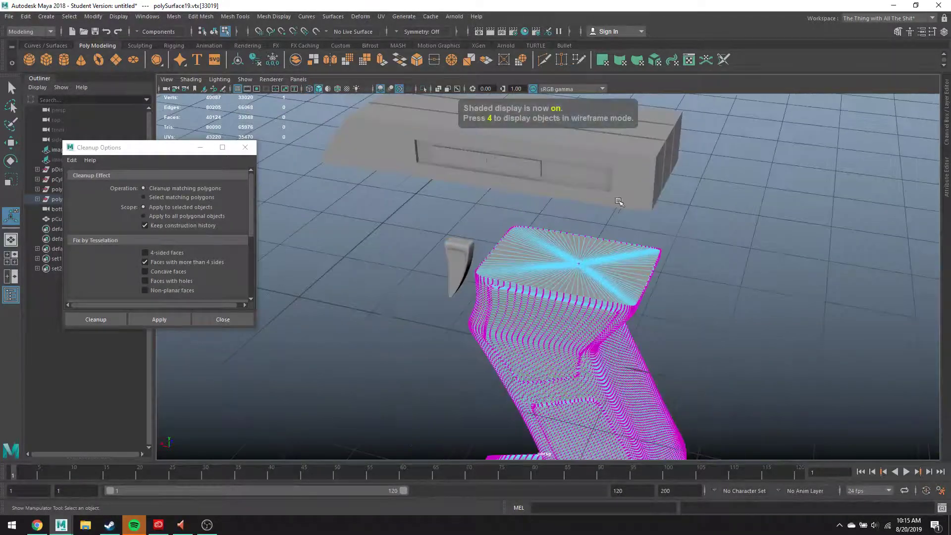
Return to object selection, hide the capped grip mesh and select the long block above the trigger
right_drag(613, 203, 647, 179)
key(ctrl+h)
click(588, 194)
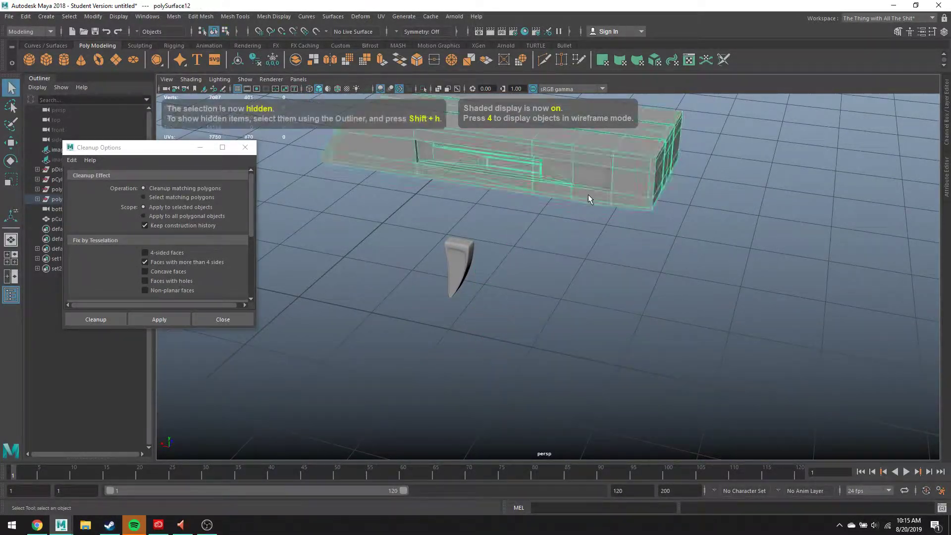
Check the long block with smooth preview and wireframe display, then hide it
alt+drag(588, 195, 501, 267)
key(3)
scroll(443, 251, up, 5)
key(1)
scroll(431, 254, down, 3)
key(4)
key(3)
key(1)
key(4)
key(3)
mouse_move(561, 266)
alt+mouse_down()
mouse_move(576, 266)
mouse_move(572, 250)
mouse_move(536, 263)
mouse_move(546, 358)
alt+mouse_up()
key(6)
key(ctrl+h)
Select the trigger mesh and frame it for inspection
click(546, 358)
key(f)
alt+drag(592, 289, 682, 289)
Move the Cleanup Options dialog clear of the object list, expand the polySurface5 group and deselect the trigger
drag(124, 151, 224, 202)
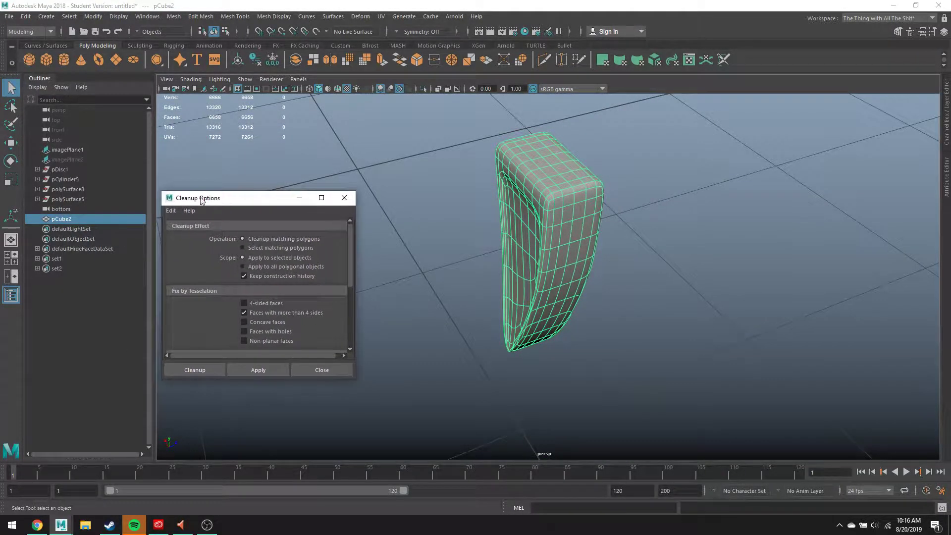
click(37, 199)
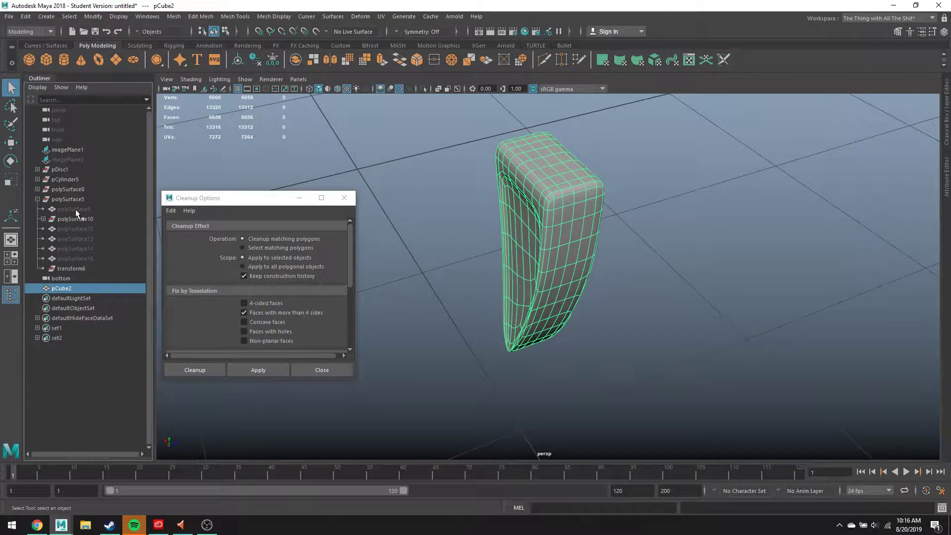
click(694, 243)
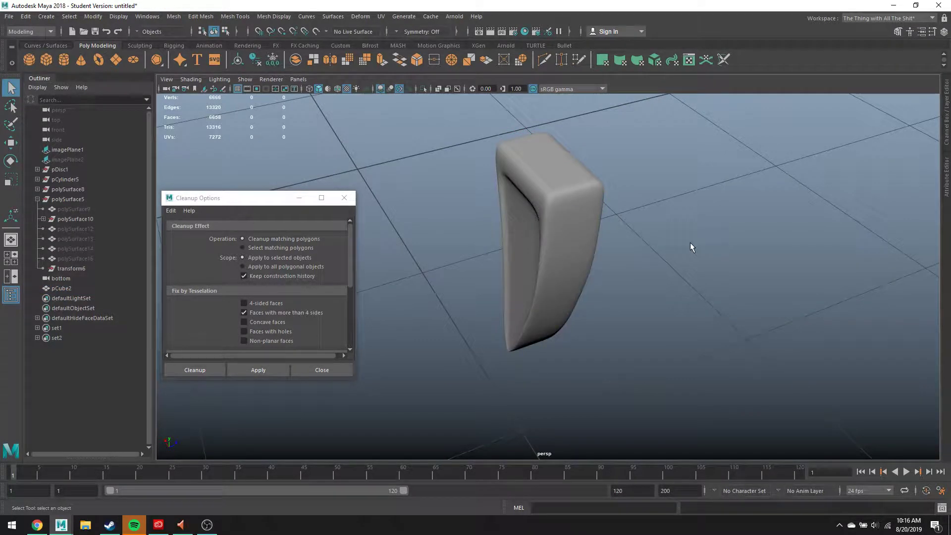
scroll(690, 242, down, 10)
alt+drag(684, 248, 653, 256)
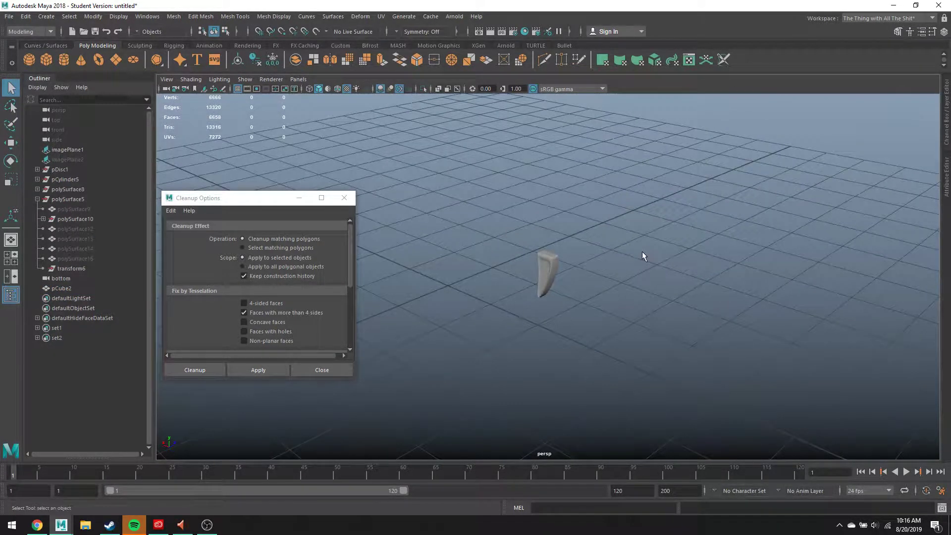